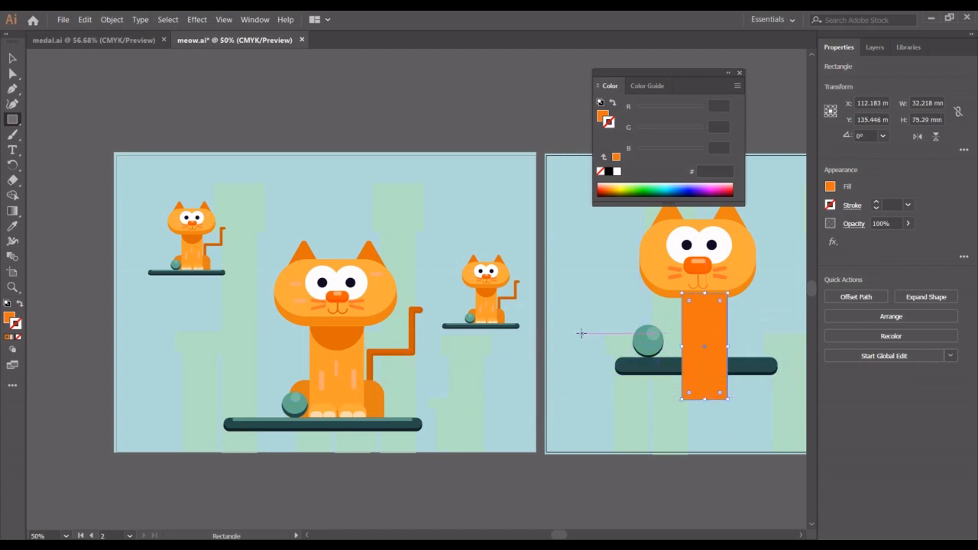
Send the orange body rectangle backward one level and group the two rectangles forming the dark shelf.
key(v)
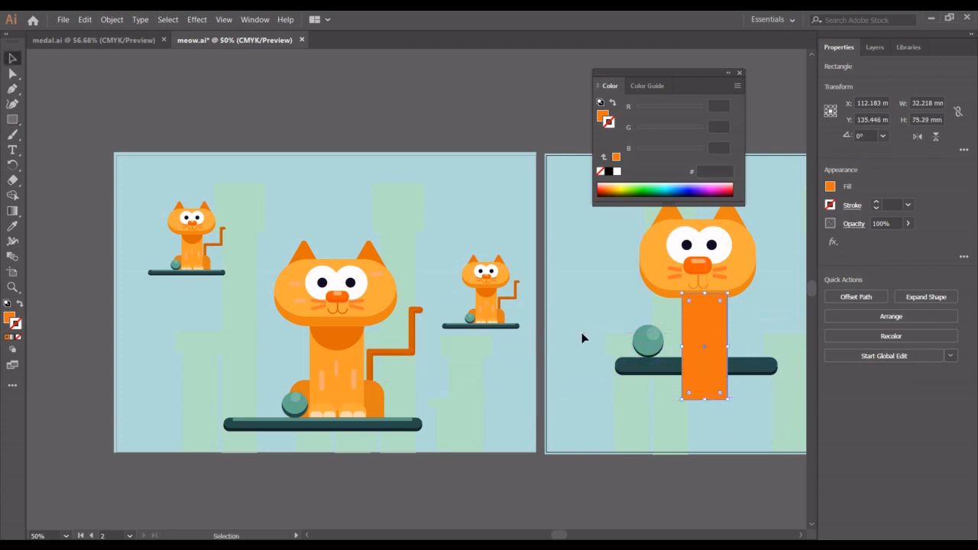
key(ctrl+[)
click(661, 374)
click(657, 372)
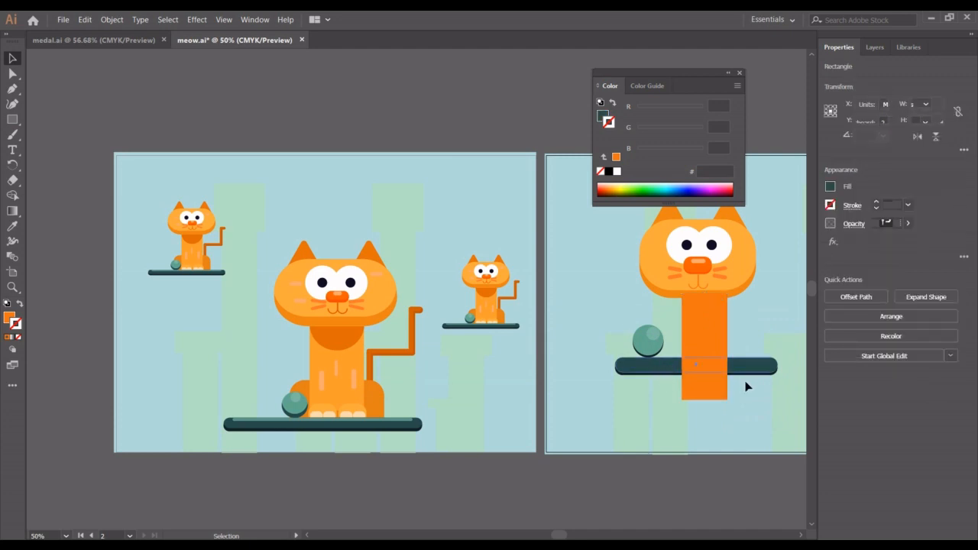
shift+click(748, 360)
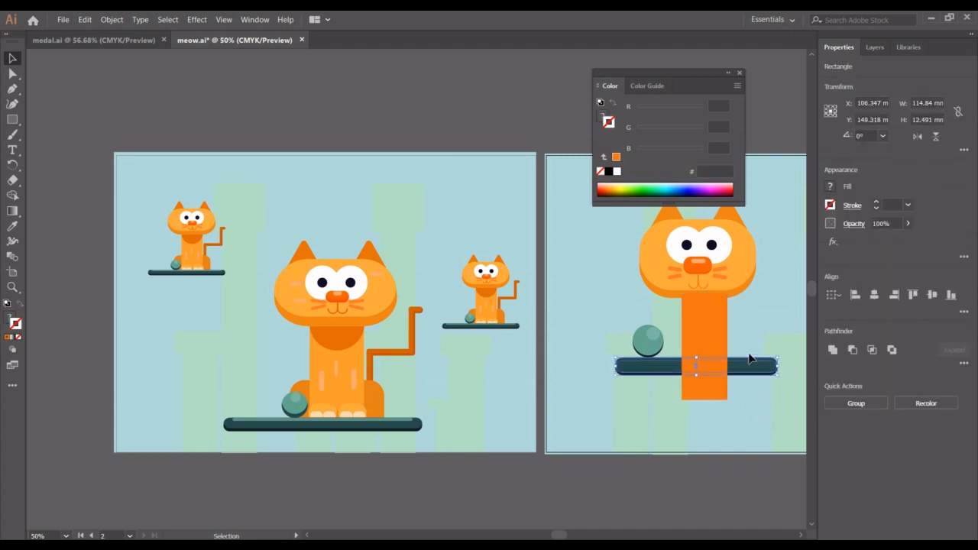
key(ctrl+g)
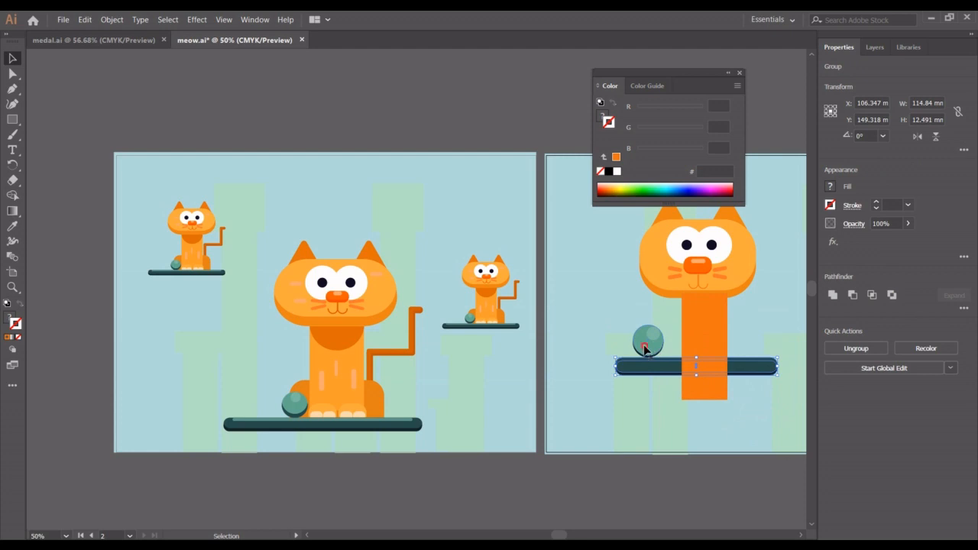
Group the green ball with the shelf.
click(646, 343)
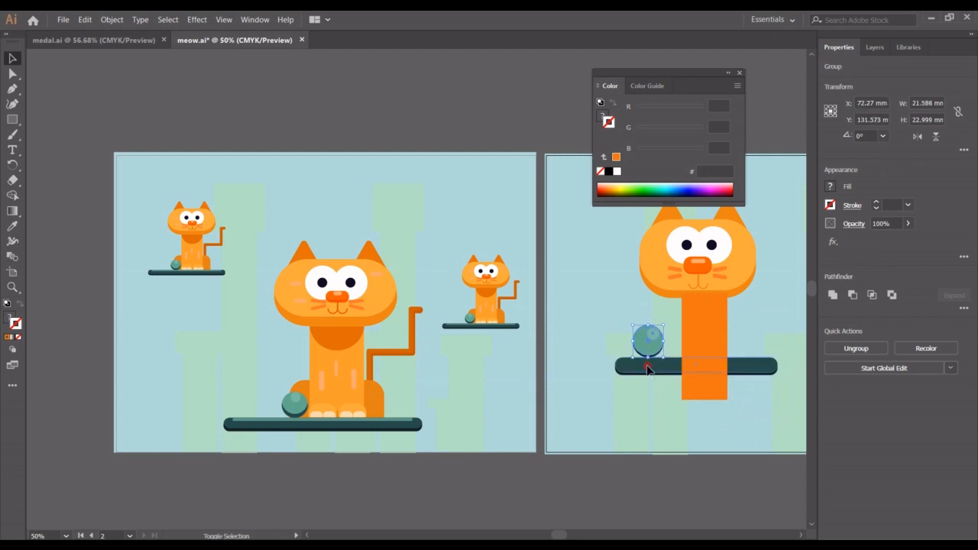
shift+click(646, 369)
key(ctrl+g)
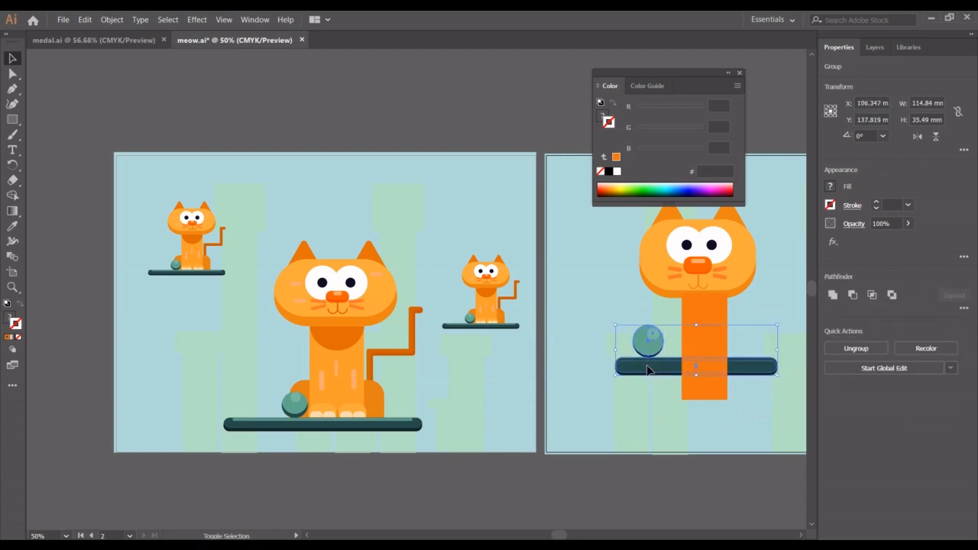
Move the ball-and-shelf group straight down, below the orange body rectangle, to about Y 176.6 mm.
key(shift+Down)
key(shift+Down)
key(shift+Down)
key(shift+Down)
key(shift+Down)
key(shift+Down)
key(shift+Down)
key(shift+Down)
key(shift+Down)
key(shift+Down)
key(shift+Down)
key(shift+Down)
key(shift+Down)
key(shift+Down)
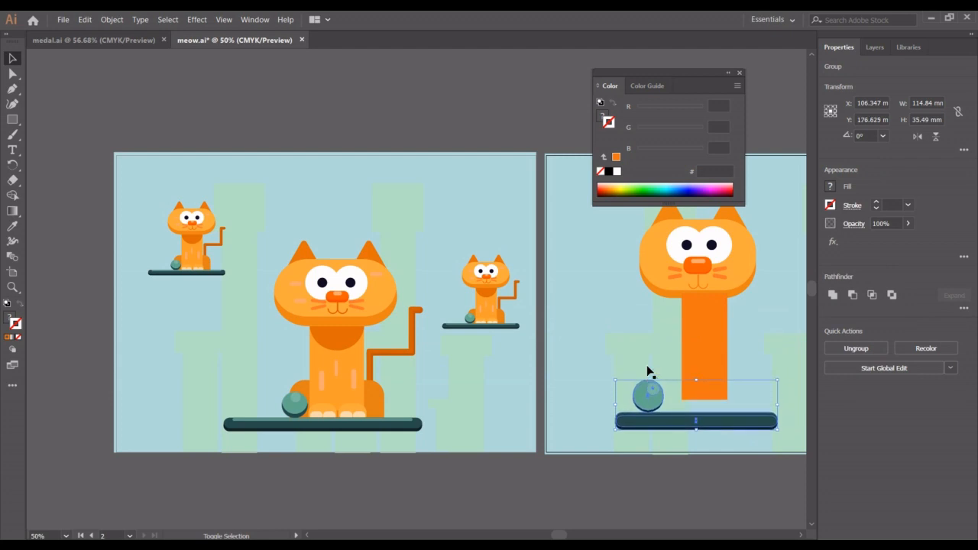
Centre the orange body rectangle under the cat's head and widen it symmetrically to about 41 mm.
drag(710, 329, 704, 324)
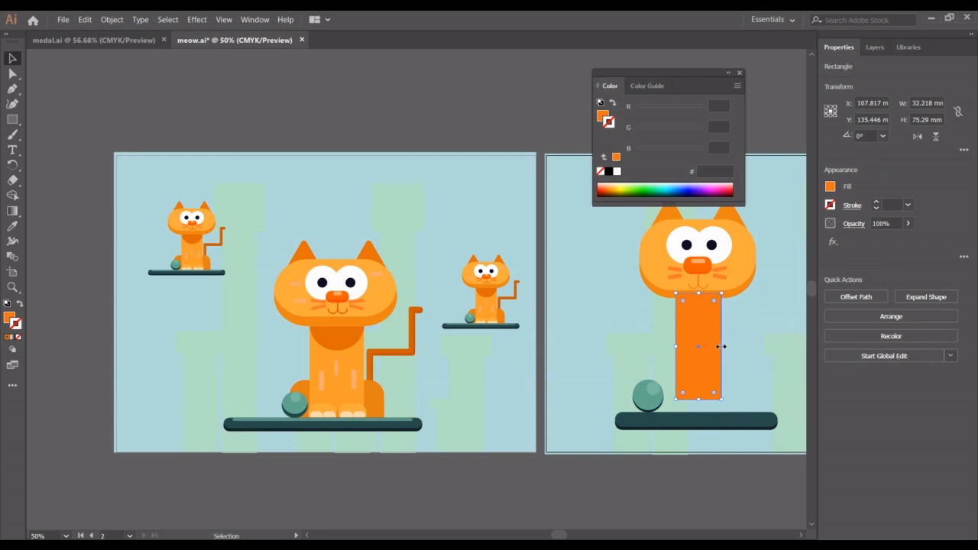
drag(721, 346, 731, 343)
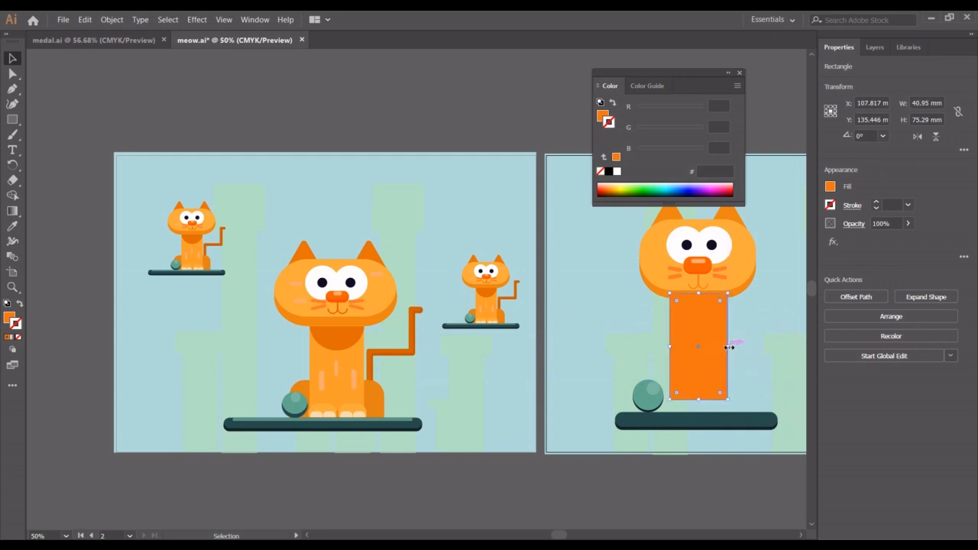
click(584, 335)
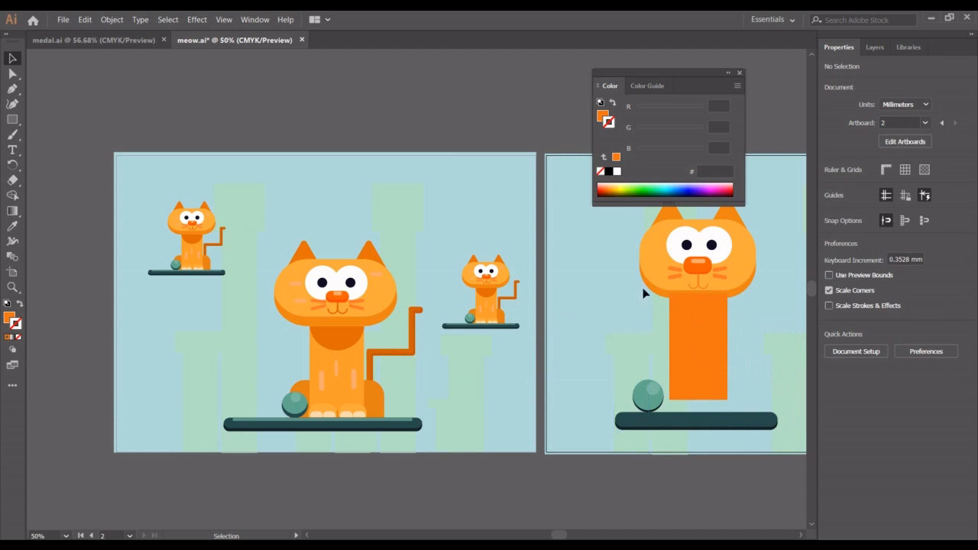
drag(625, 214, 756, 285)
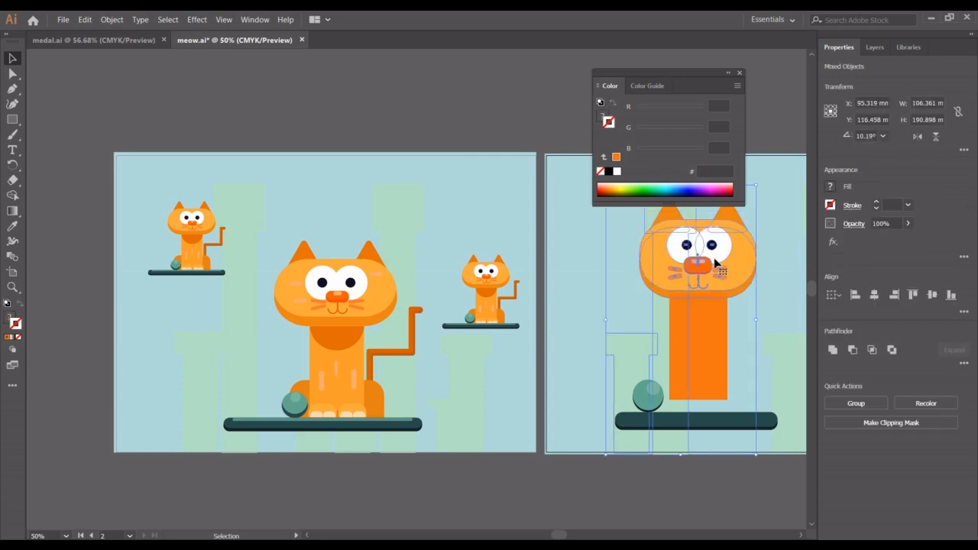
click(769, 269)
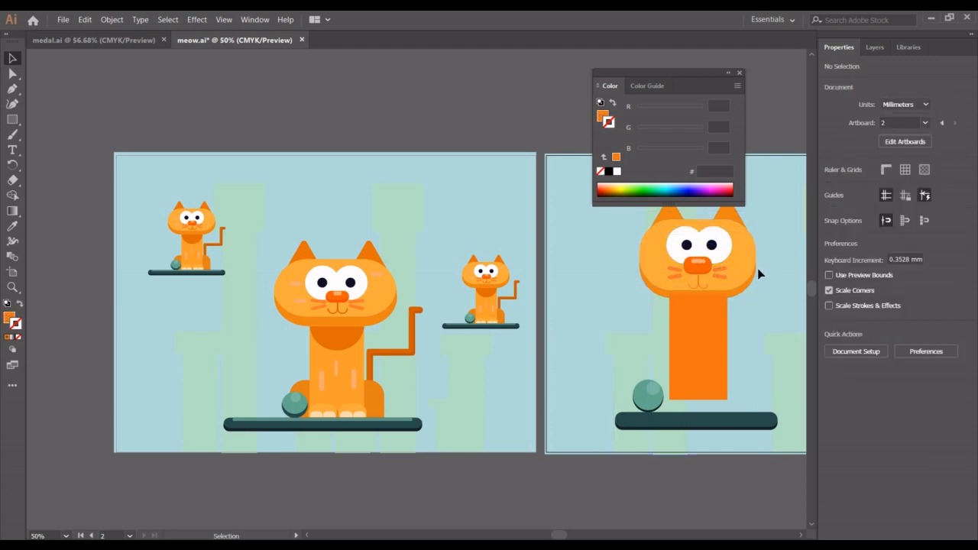
drag(758, 285, 706, 240)
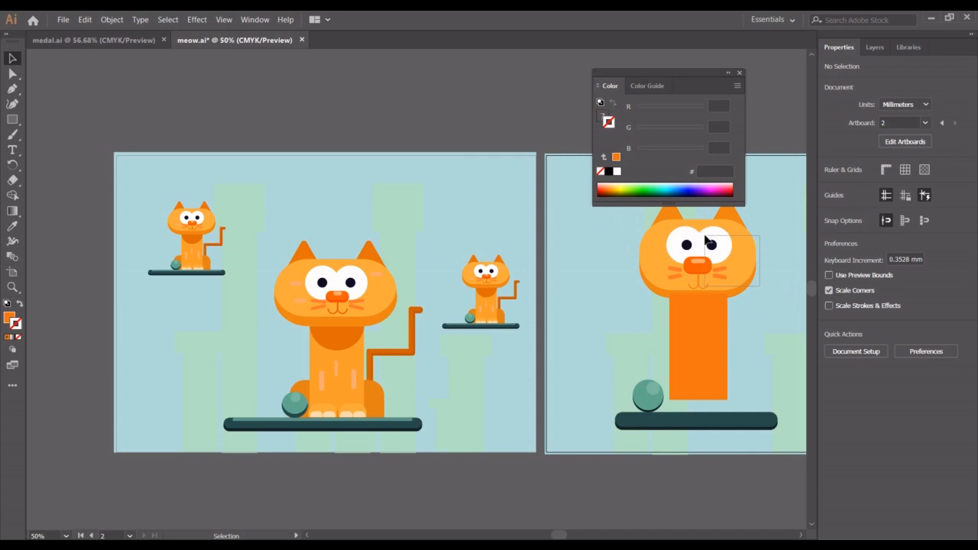
Close the Color panel and move the green background columns left from behind the cat's head to about X 38.7 mm.
click(740, 72)
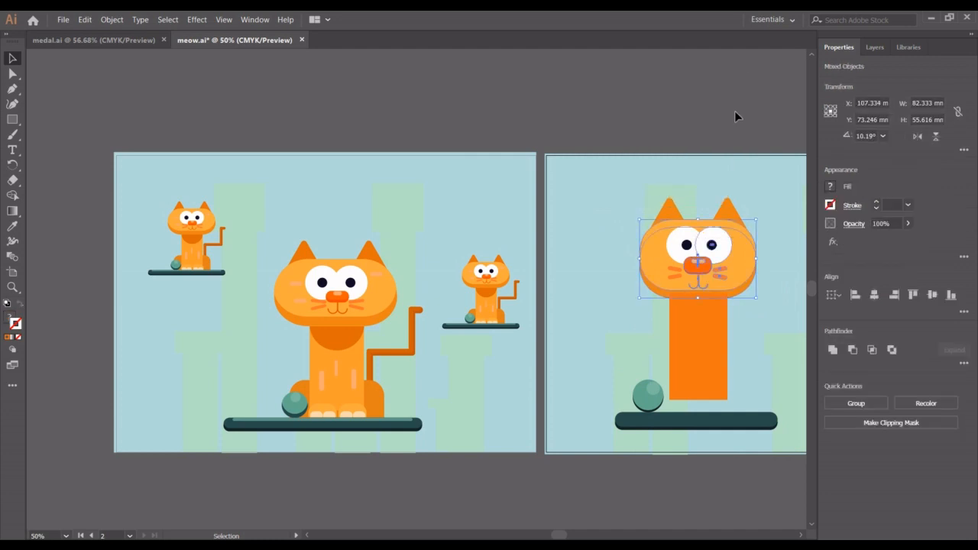
click(701, 196)
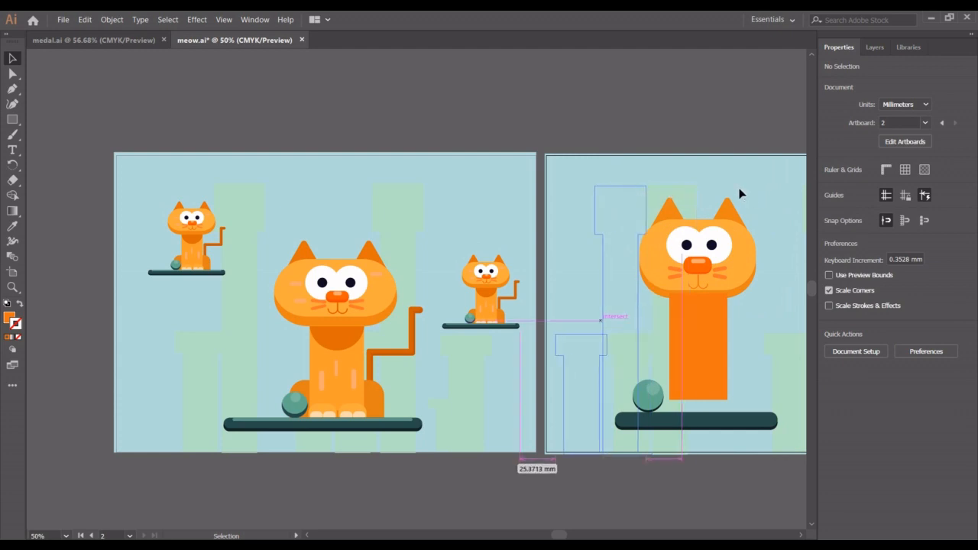
drag(740, 194, 685, 197)
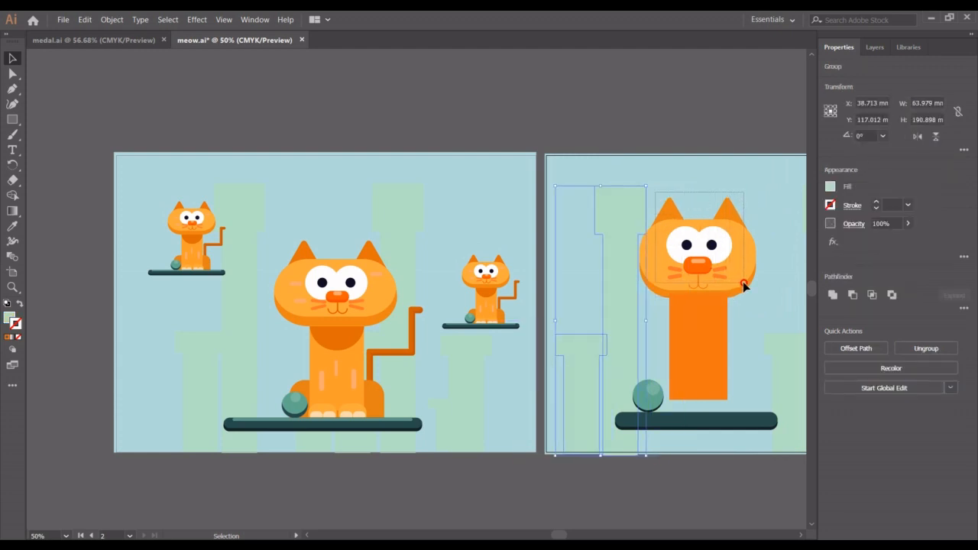
Group all parts of the cat's head, including the ears and facial features.
click(746, 289)
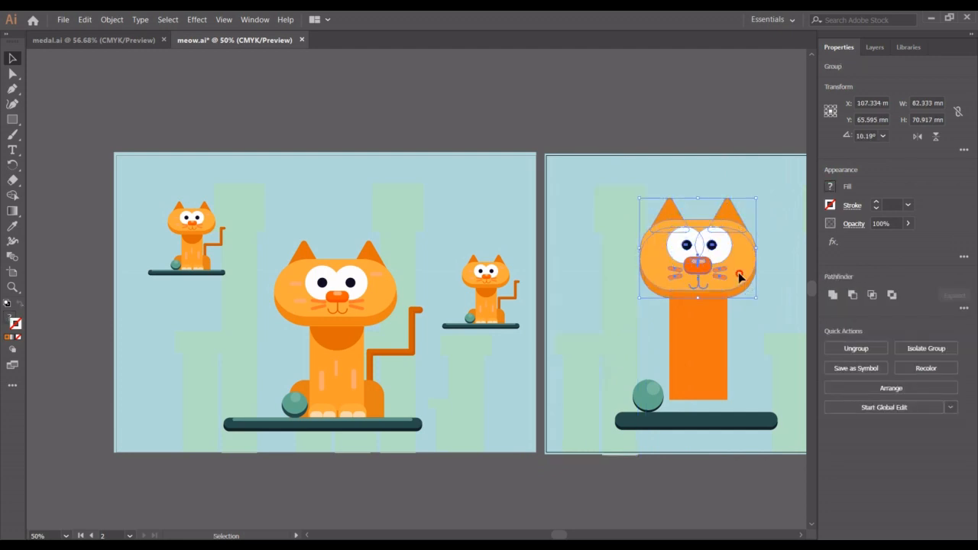
mouse_move(740, 278)
mouse_down()
mouse_move(737, 250)
mouse_move(740, 278)
mouse_up()
click(757, 349)
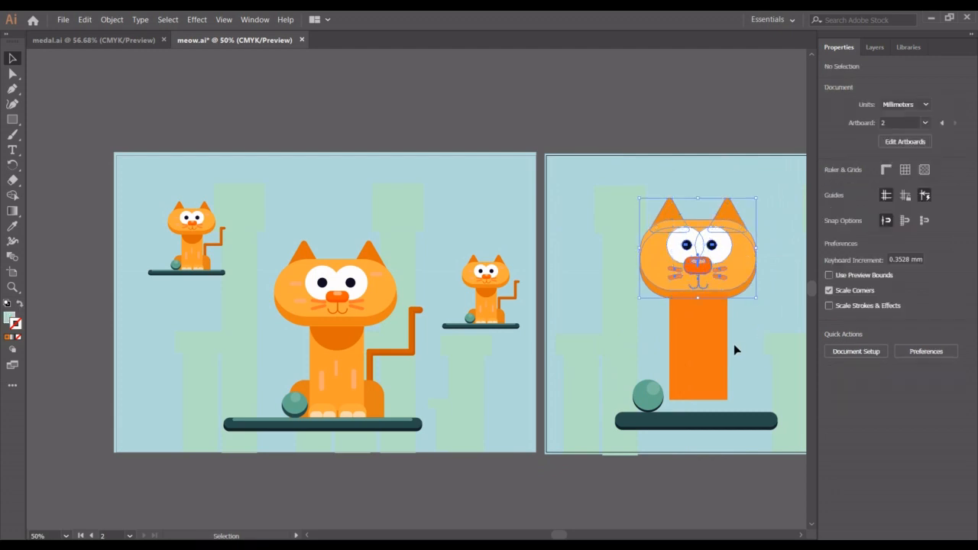
Bring the head group to the front of the stacking order, over the body rectangle.
right_click(739, 267)
mouse_move(791, 387)
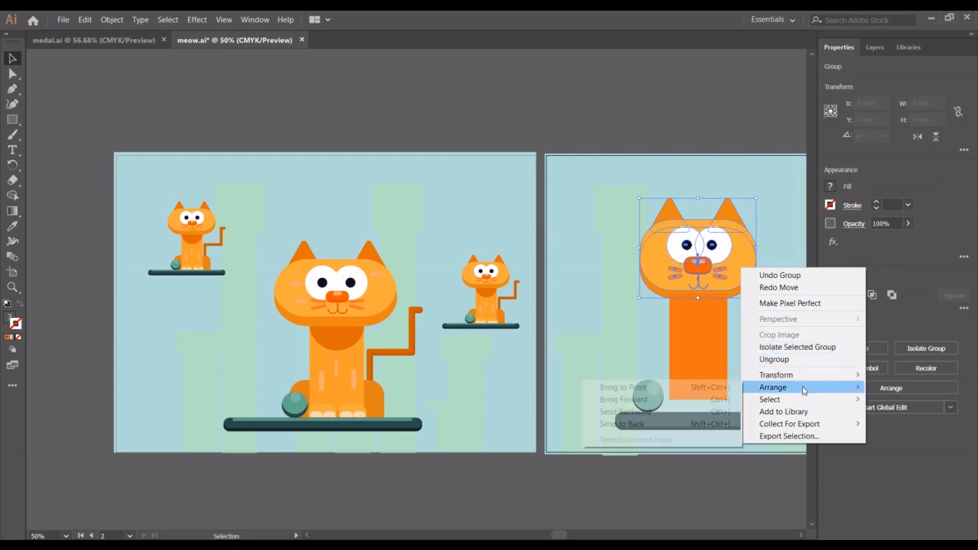
click(721, 389)
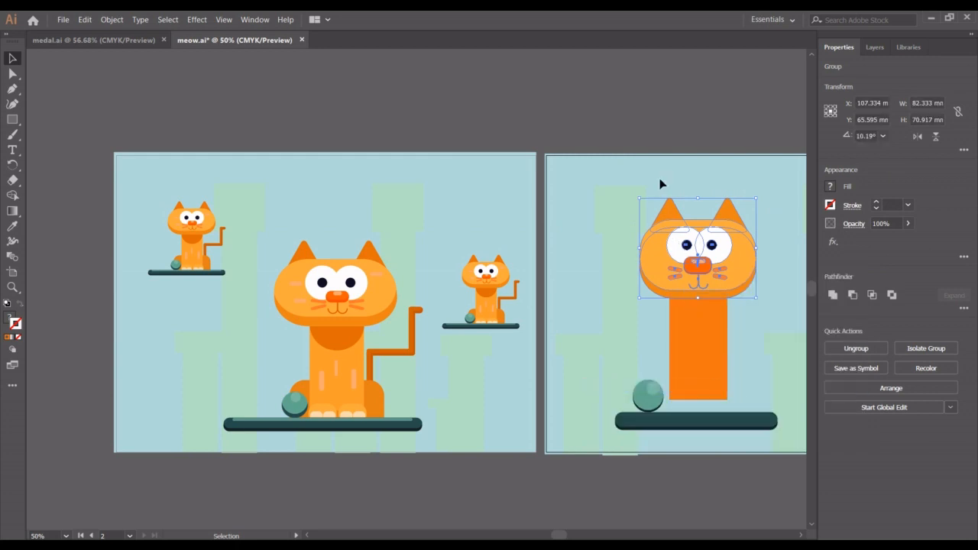
click(769, 158)
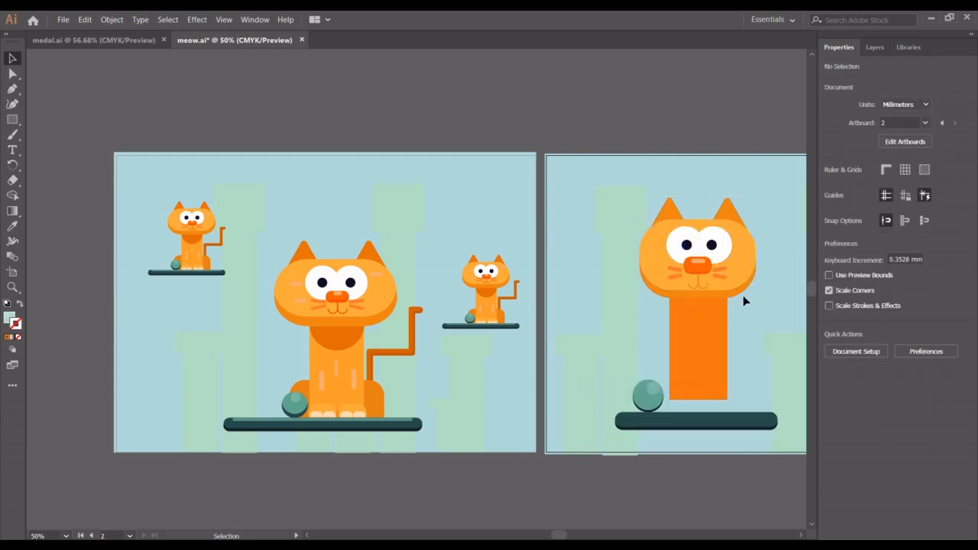
Recolour the body rectangle with the light orange sampled from the cat's face using the Eyedropper.
click(711, 339)
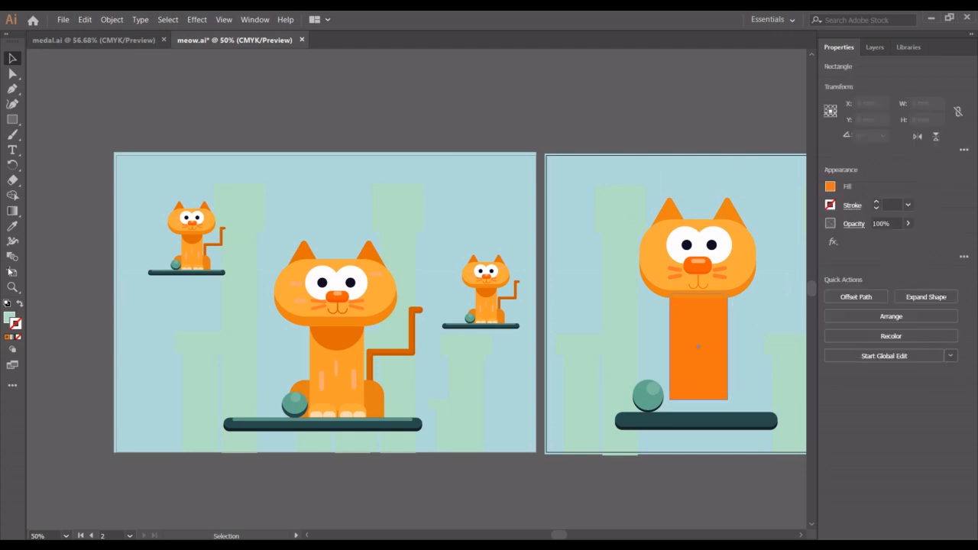
click(12, 226)
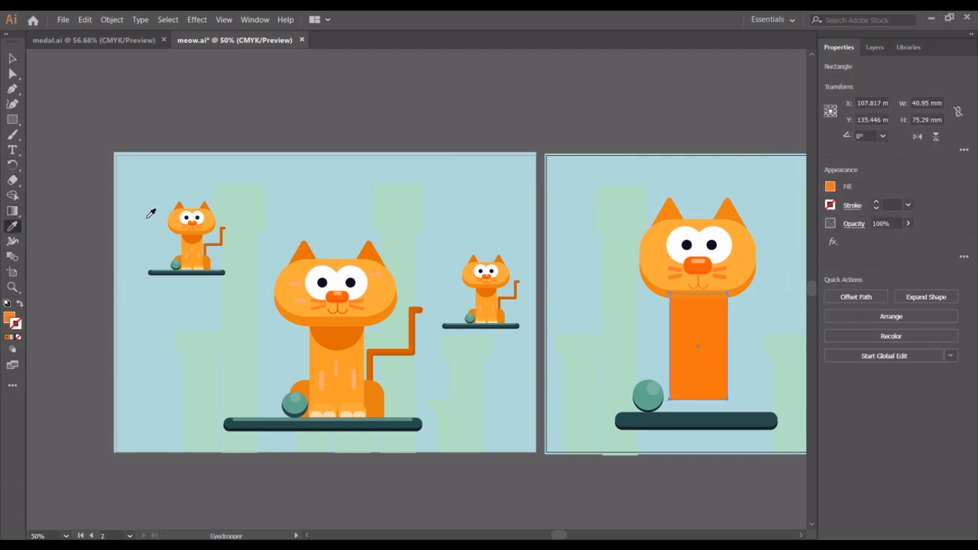
click(747, 255)
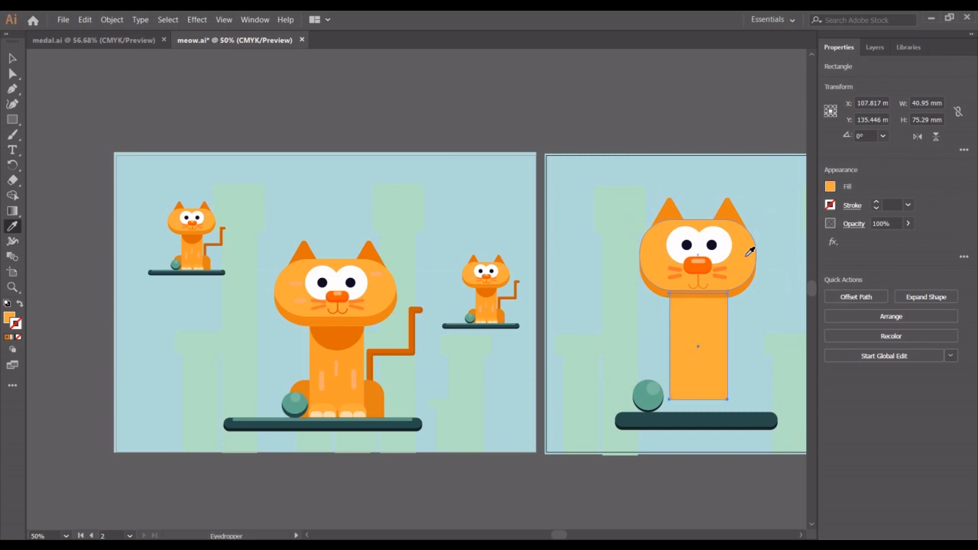
click(12, 58)
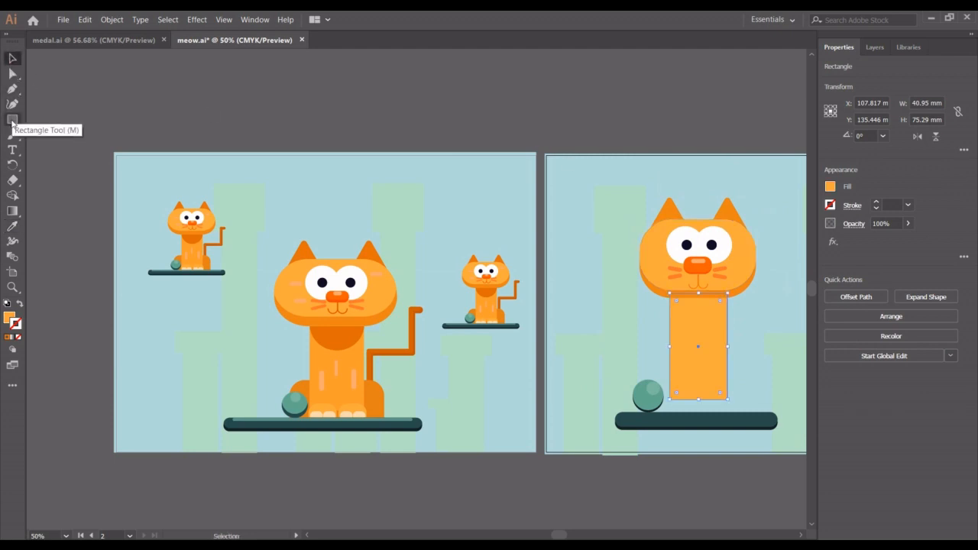
Draw a circle about 33 mm across above the artboards and delete its top anchor point to make a half circle.
drag(13, 121, 68, 134)
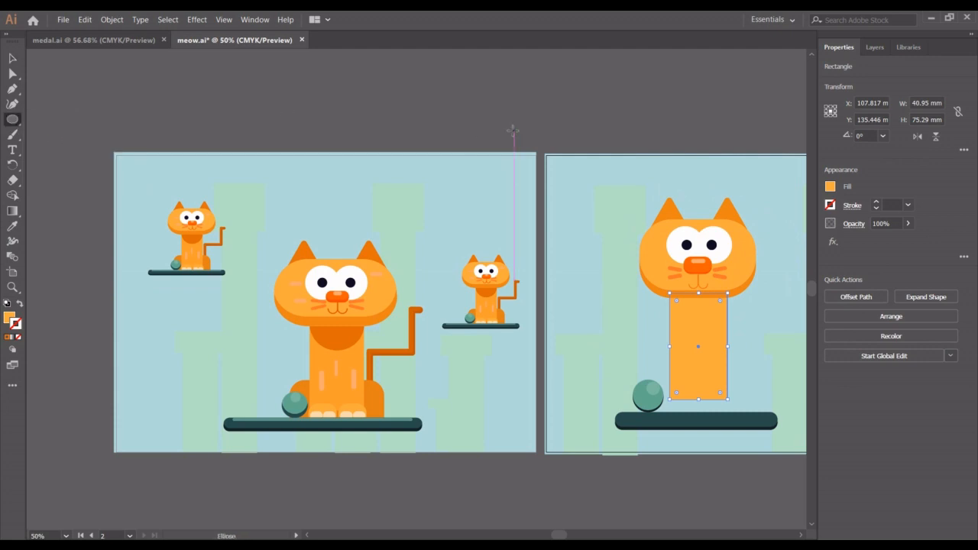
drag(506, 122, 555, 159)
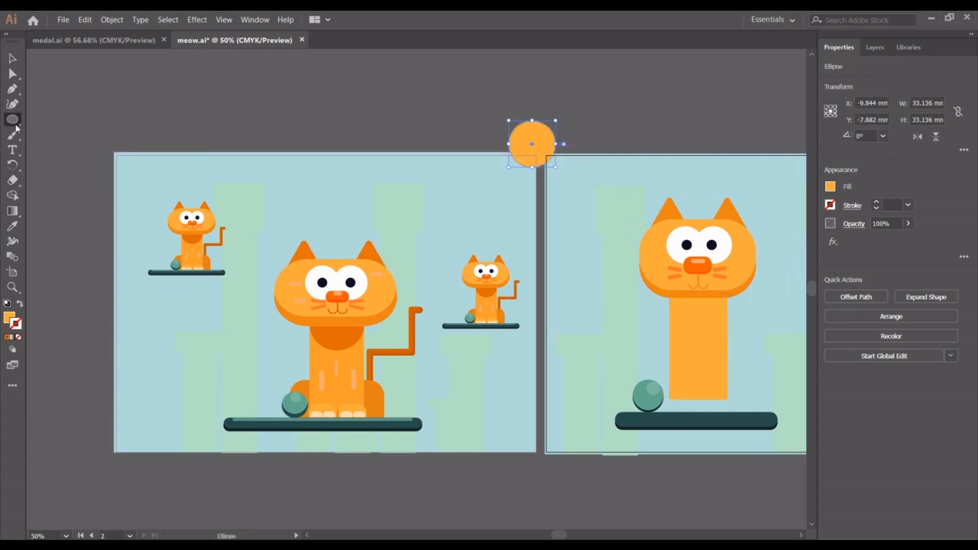
drag(15, 128, 17, 129)
click(15, 76)
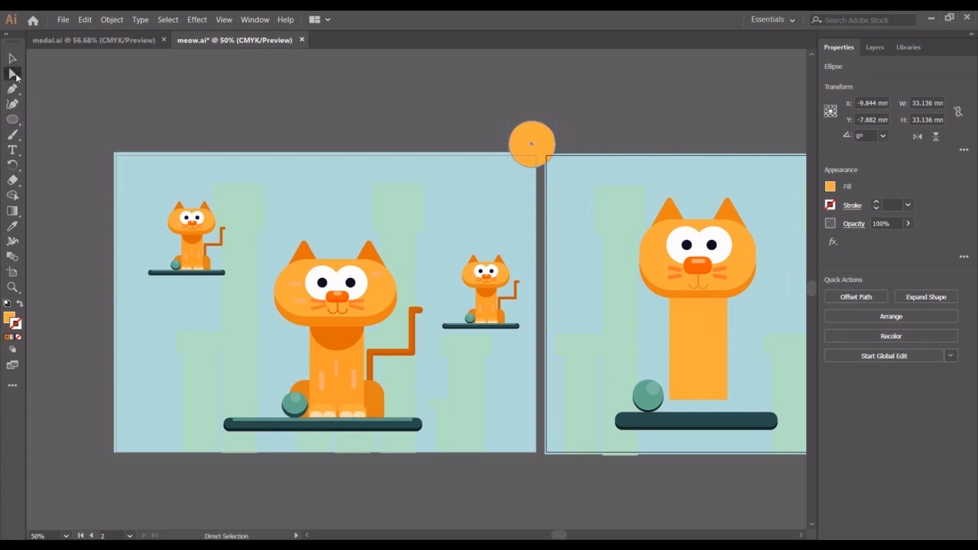
click(532, 125)
key(Delete)
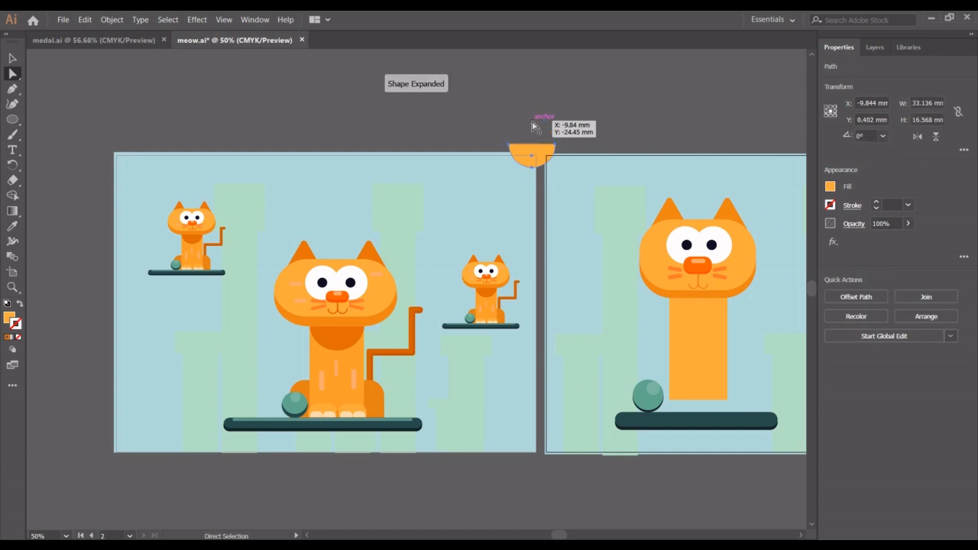
Fit the half circle beneath the head at about 42 by 21 mm and fill it with the finished cat's dark orange neck colour.
click(12, 58)
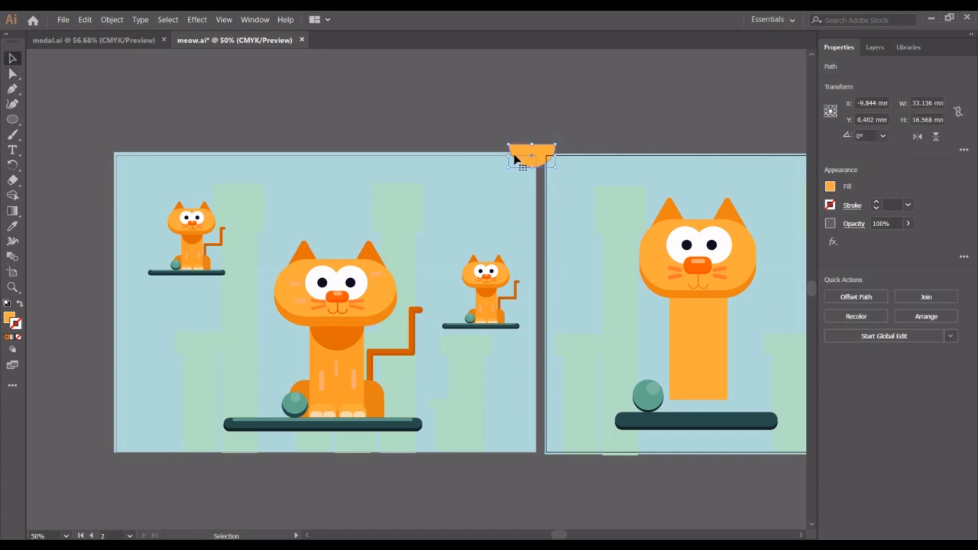
drag(526, 158, 695, 327)
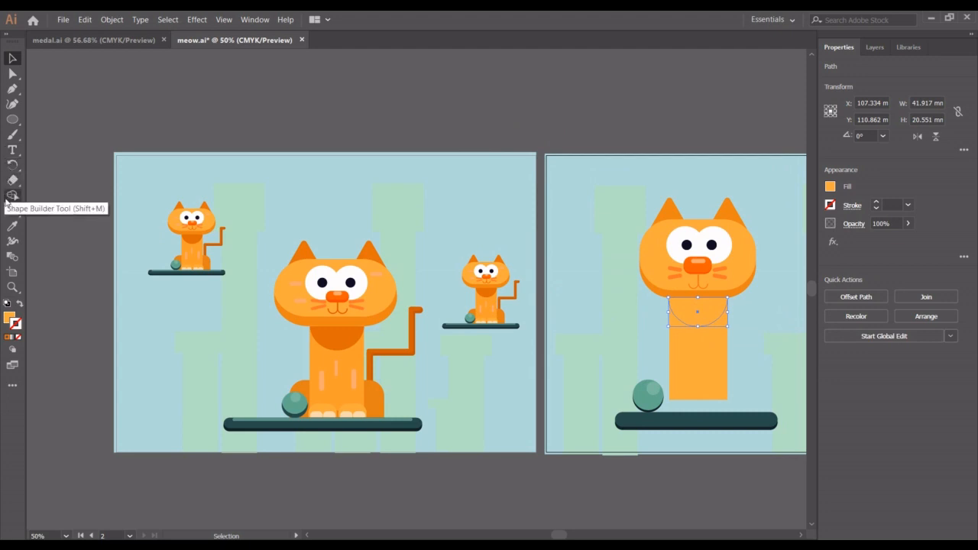
click(13, 227)
click(327, 330)
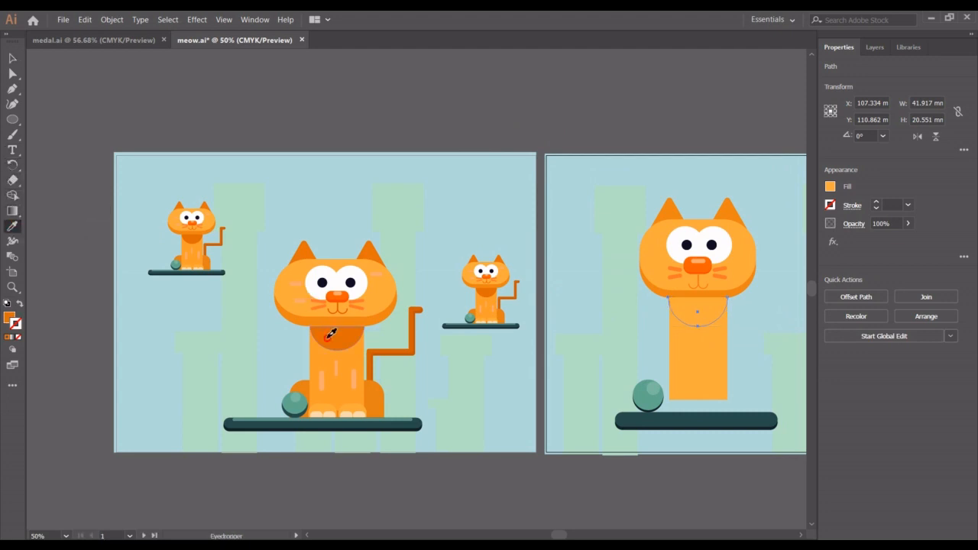
click(13, 58)
click(446, 100)
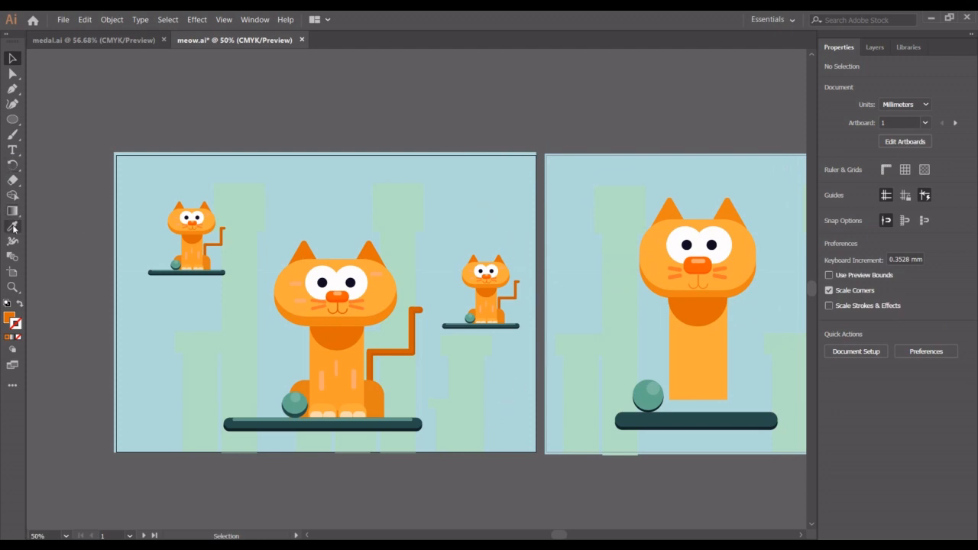
Draw a narrow vertical rectangle about 5 by 20 mm on the cat's body for a fur stripe.
drag(14, 126, 53, 123)
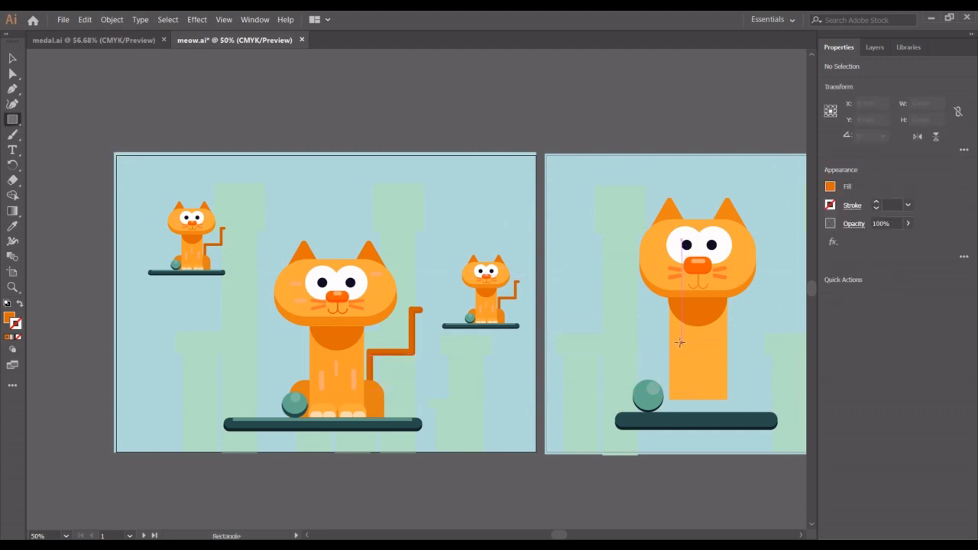
drag(680, 343, 687, 370)
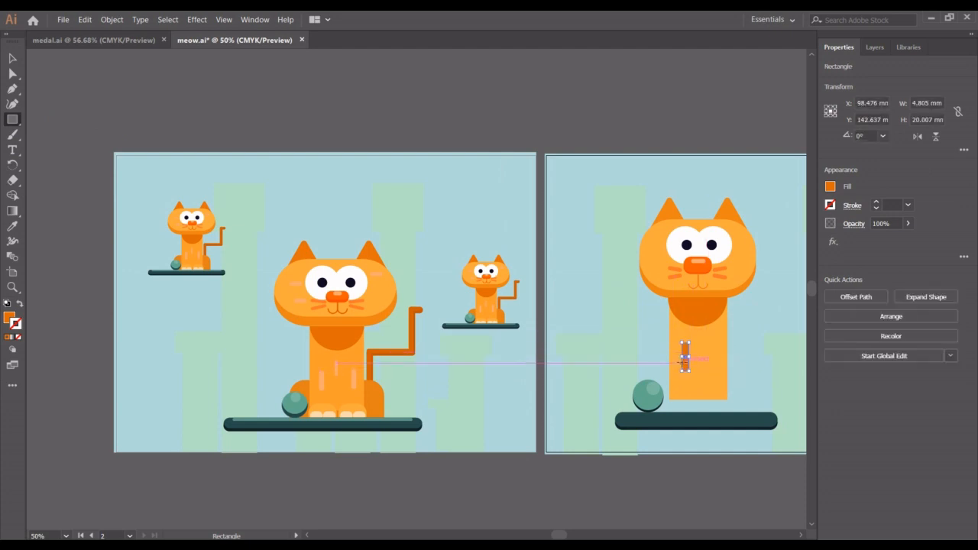
Round the fur stripe's ends fully and place copies of it at the middle and upper right of the cat's body.
key(a)
drag(687, 367, 684, 357)
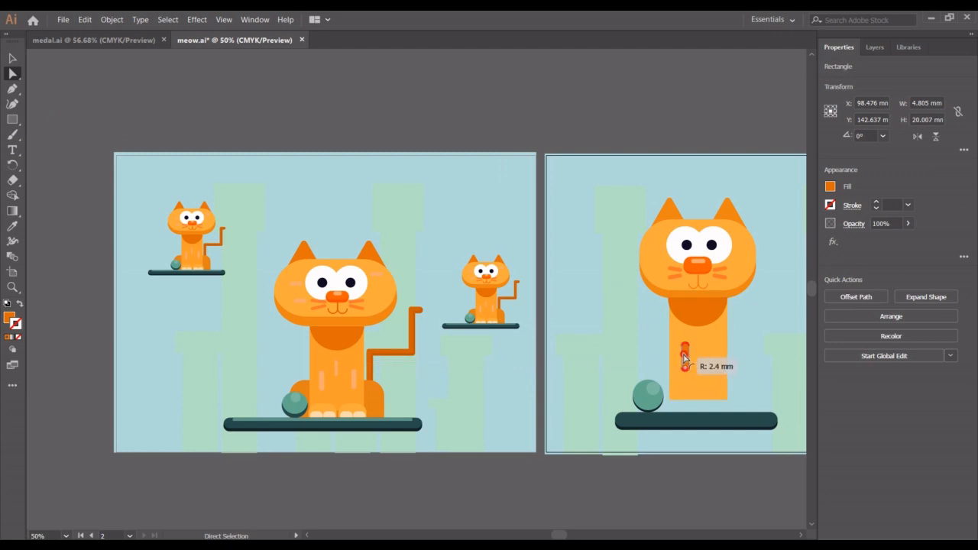
key(ctrl)
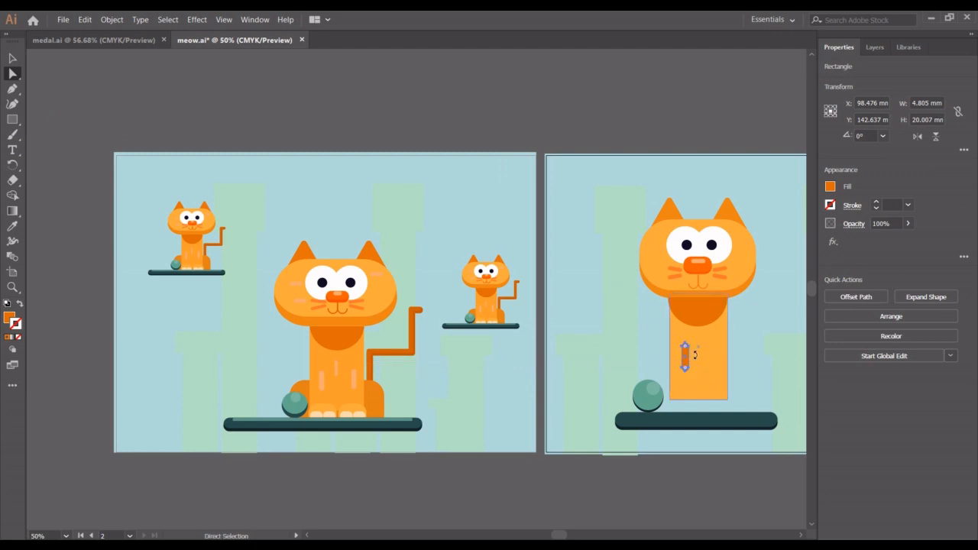
drag(684, 357, 703, 352)
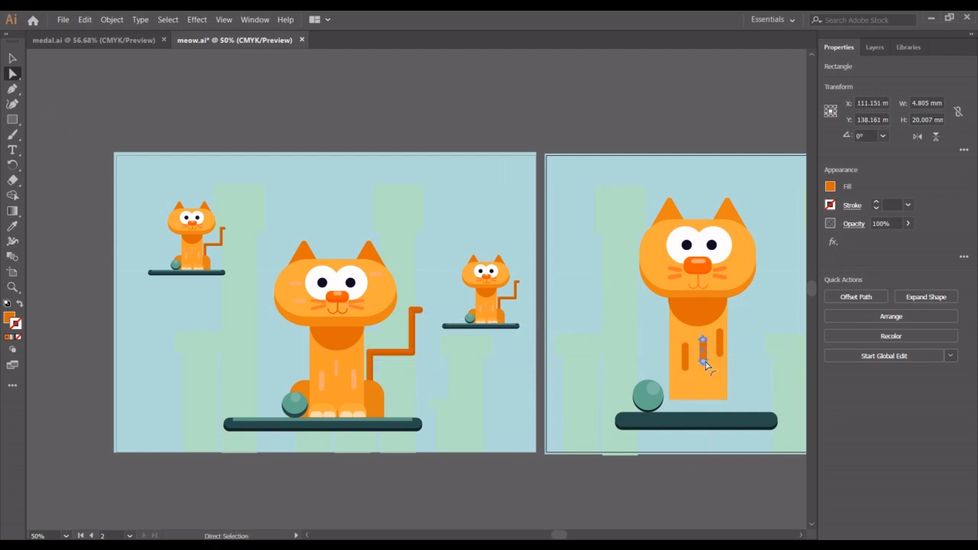
Move the left stripe to the lower left of the body and shrink the middle stripe to about 1.7 by 7 mm.
key(v)
drag(707, 364, 682, 382)
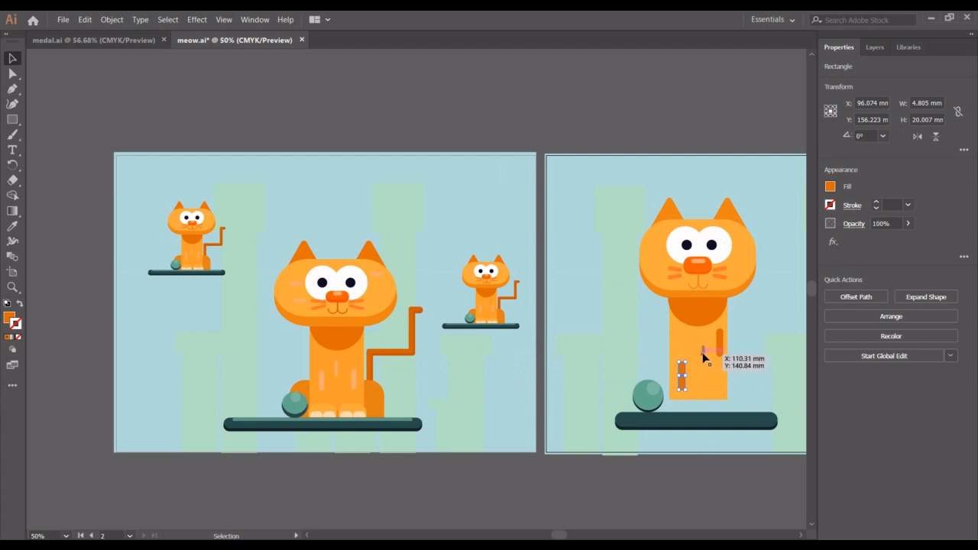
click(701, 353)
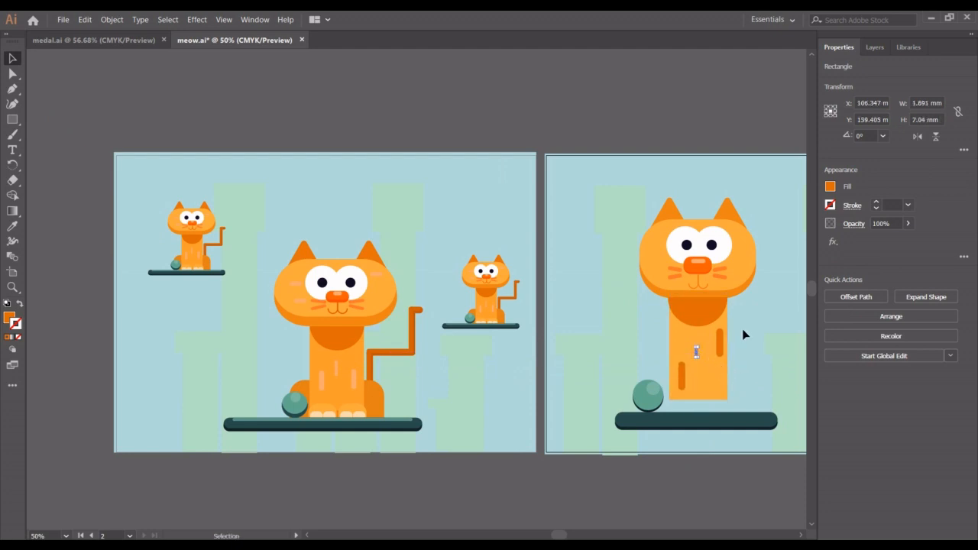
Place a copy of the small middle stripe at the lower right of the cat's body.
key(a)
key(shift+Right)
key(shift+Down)
key(shift+Down)
key(shift+Down)
key(shift+Down)
key(shift+Right)
key(shift+Down)
click(601, 338)
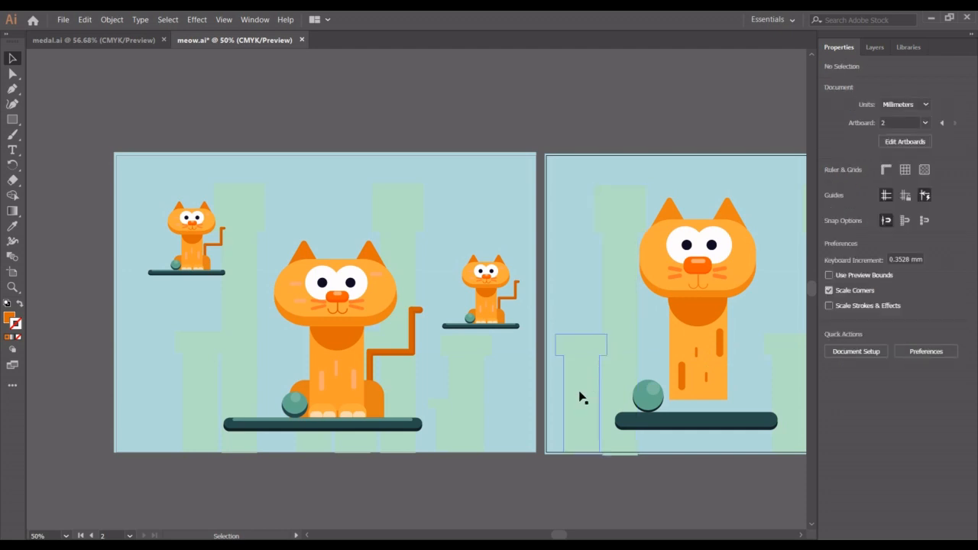
Place another copy of the small middle stripe at the upper left of the cat's body.
click(695, 348)
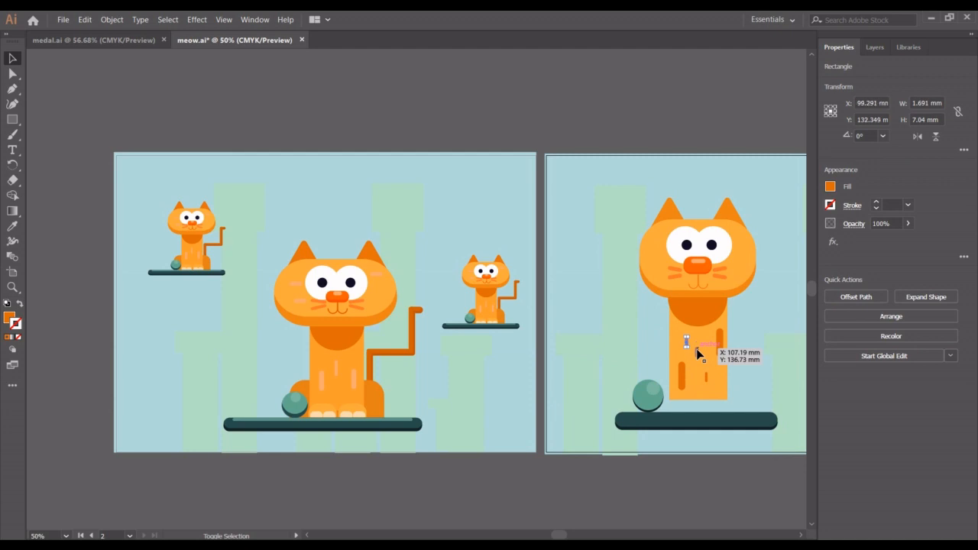
key(shift+Left)
key(shift+Up)
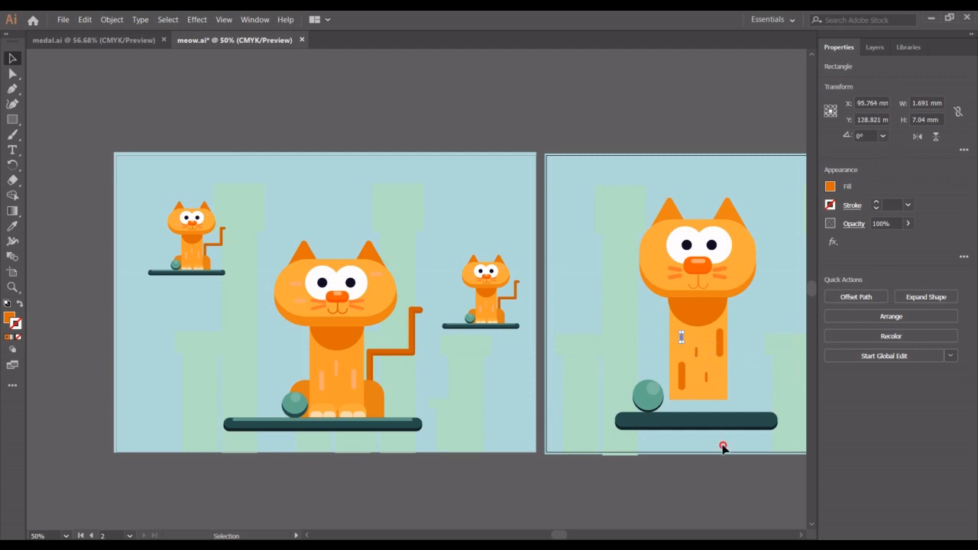
click(697, 485)
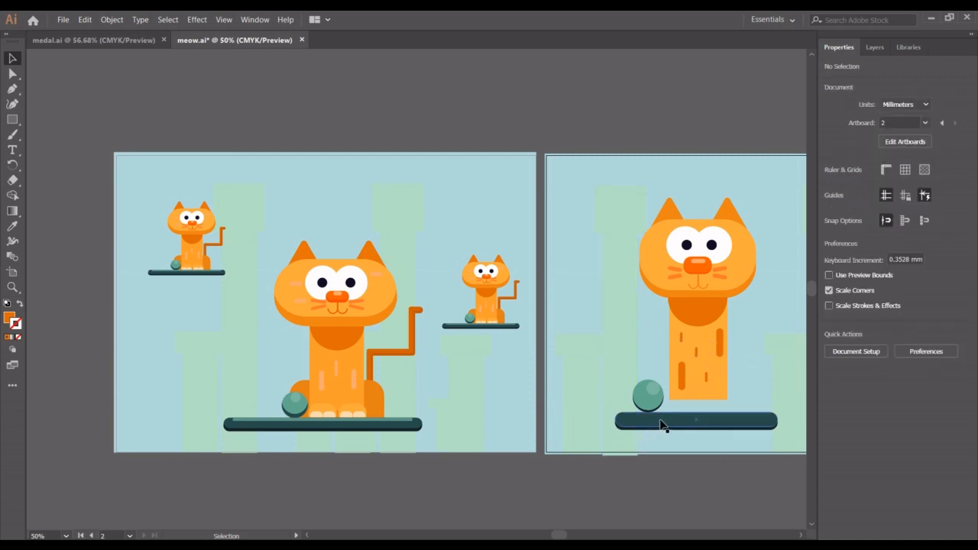
Move the shelf and ball group to the artboard's lower-left corner and draw a rectangle about 65 by 37 mm centred over the body's base.
drag(657, 408, 445, 428)
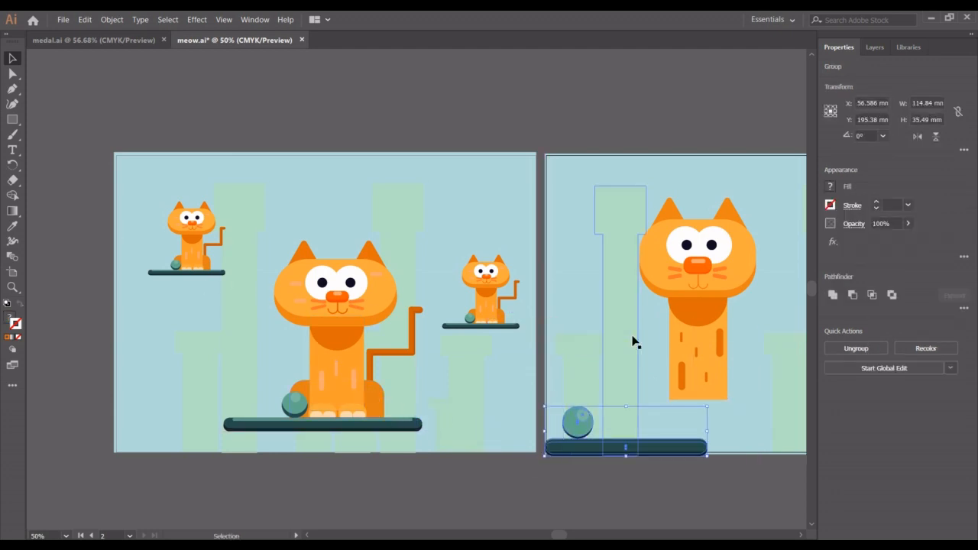
click(12, 120)
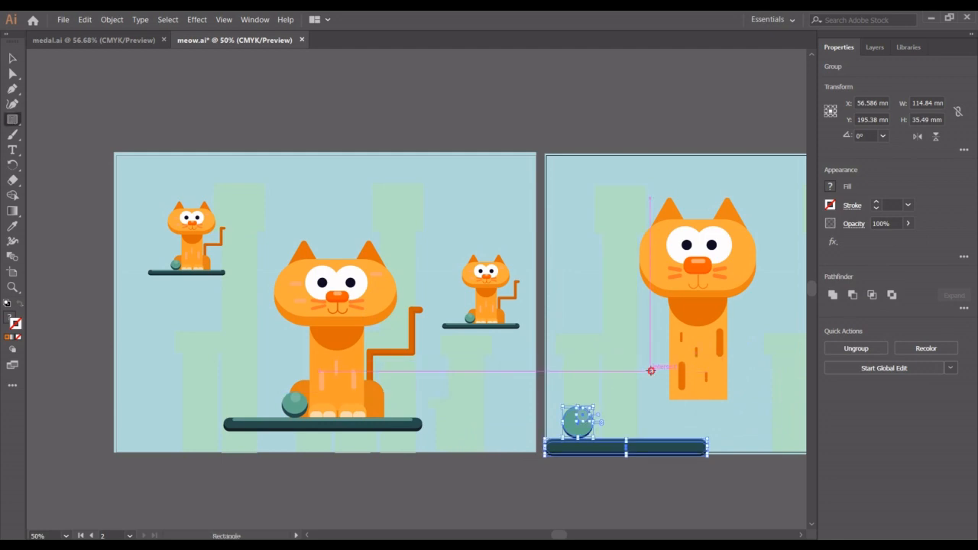
drag(649, 371, 742, 422)
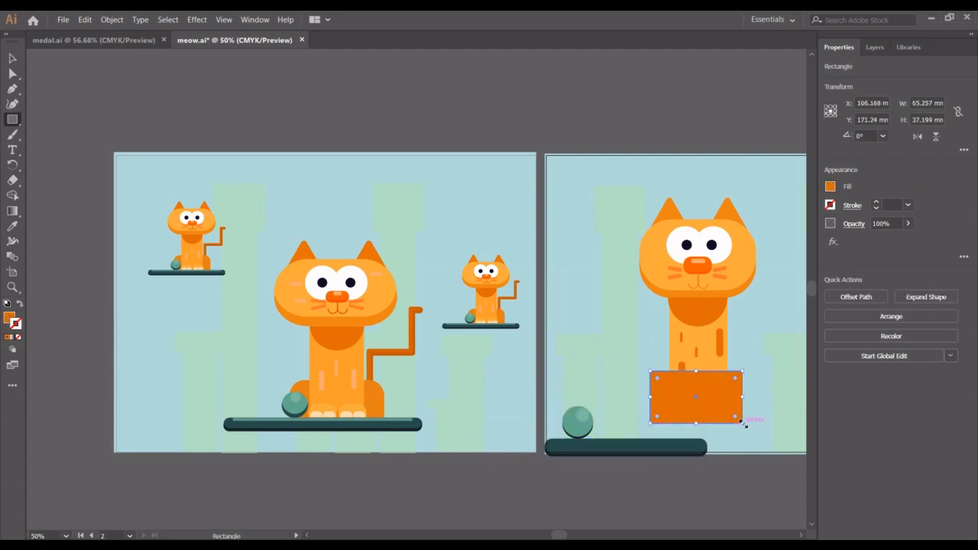
key(Right)
key(Right)
key(Right)
key(Right)
key(Right)
key(Right)
key(Right)
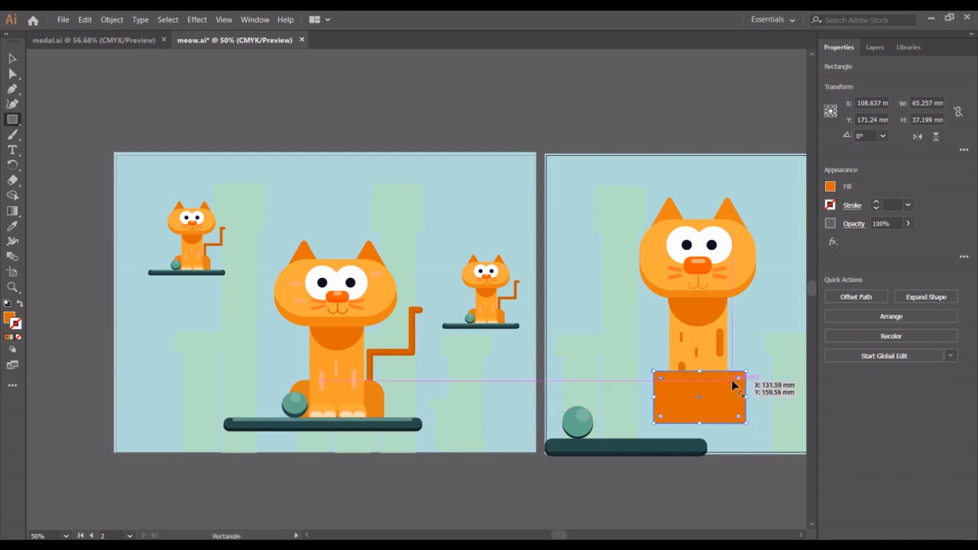
Round the rectangle's two upper corners and move it clear below the cat's body.
drag(737, 377, 734, 394)
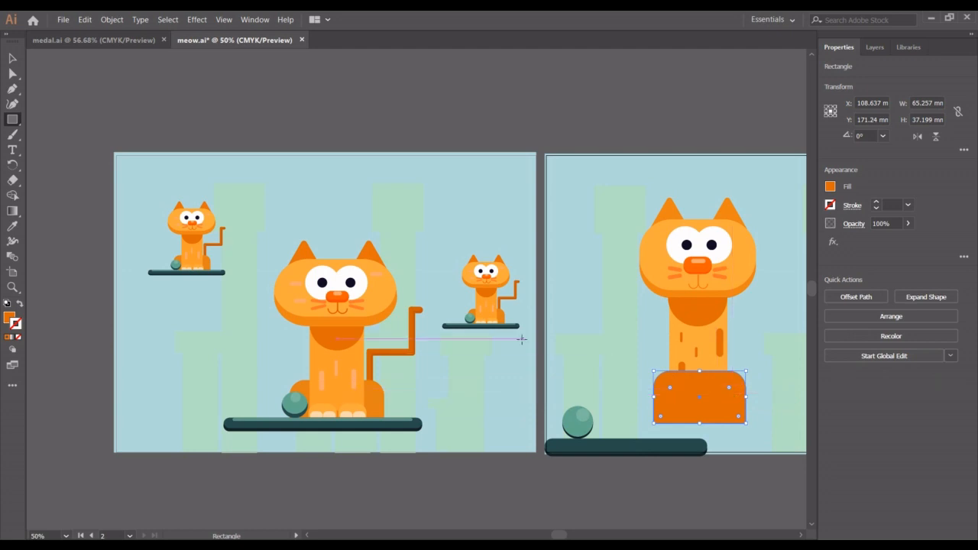
click(13, 59)
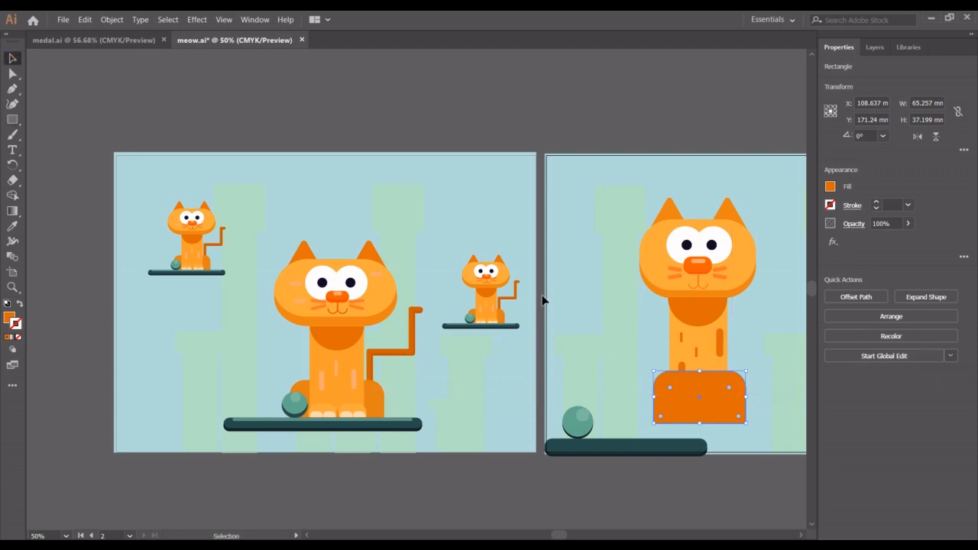
drag(683, 383, 686, 418)
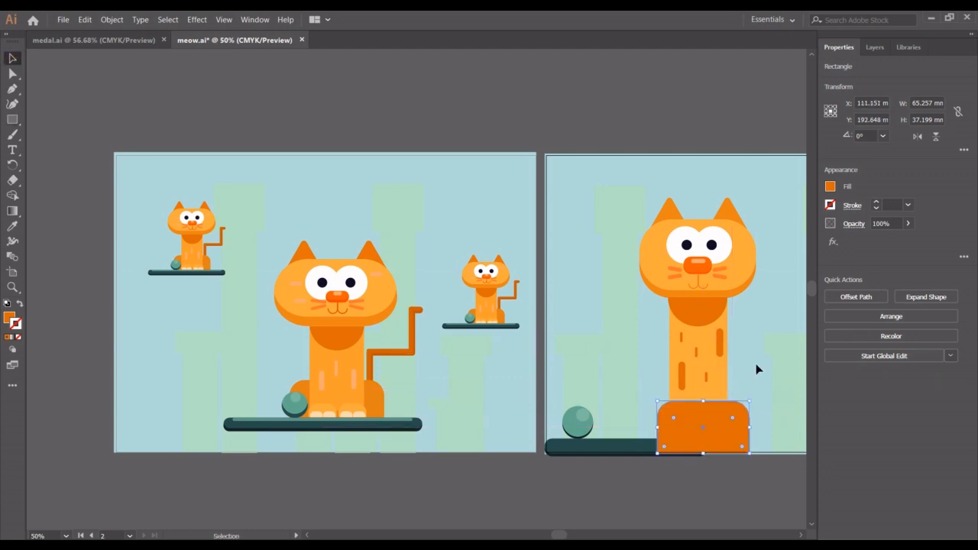
Group the body rectangle, its fur stripes and the dark half circle at the neck.
drag(751, 376, 665, 331)
key(a)
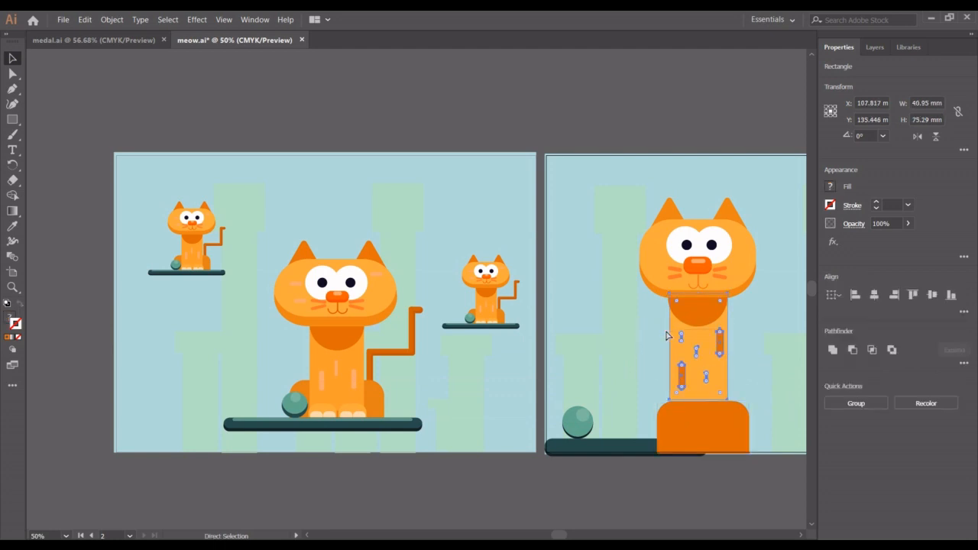
key(ctrl+g)
key(v)
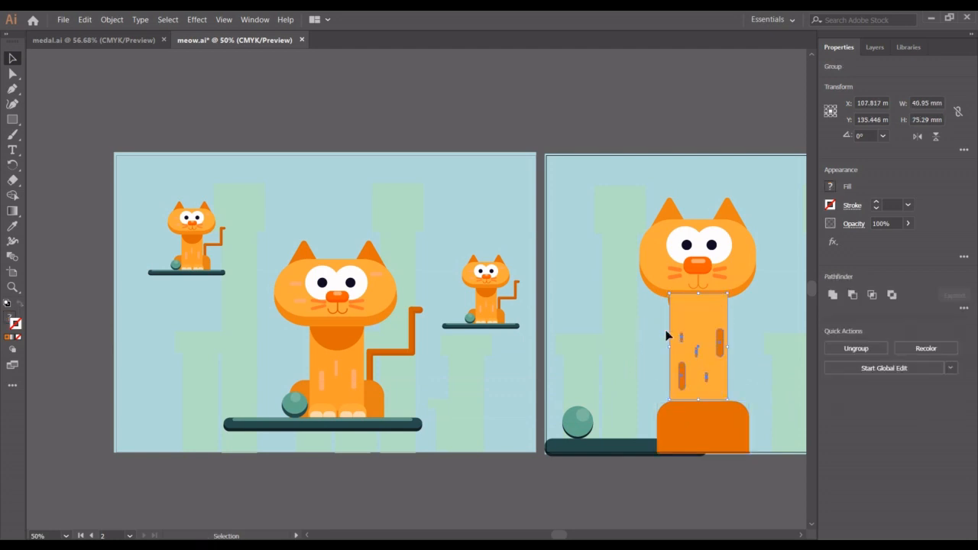
key(a)
click(732, 356)
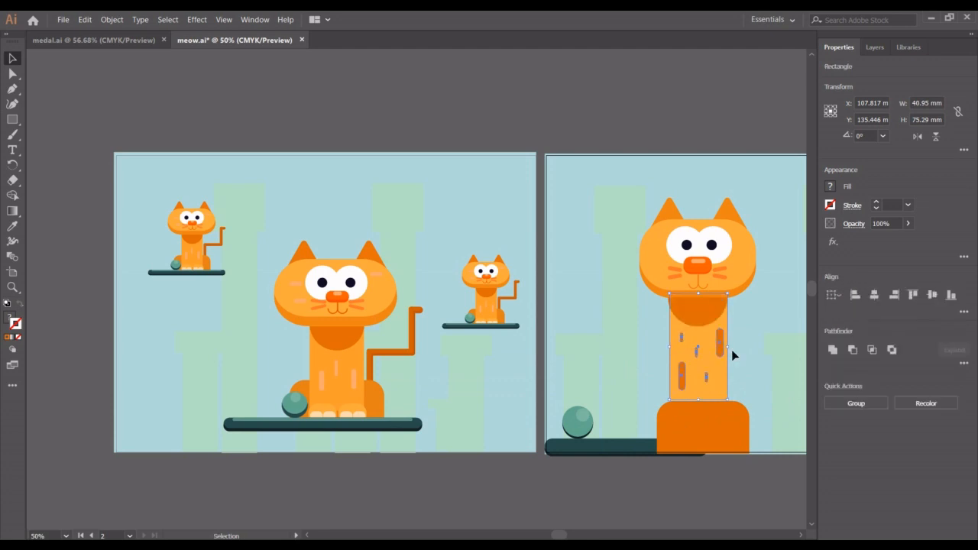
shift+click(695, 319)
key(ctrl+g)
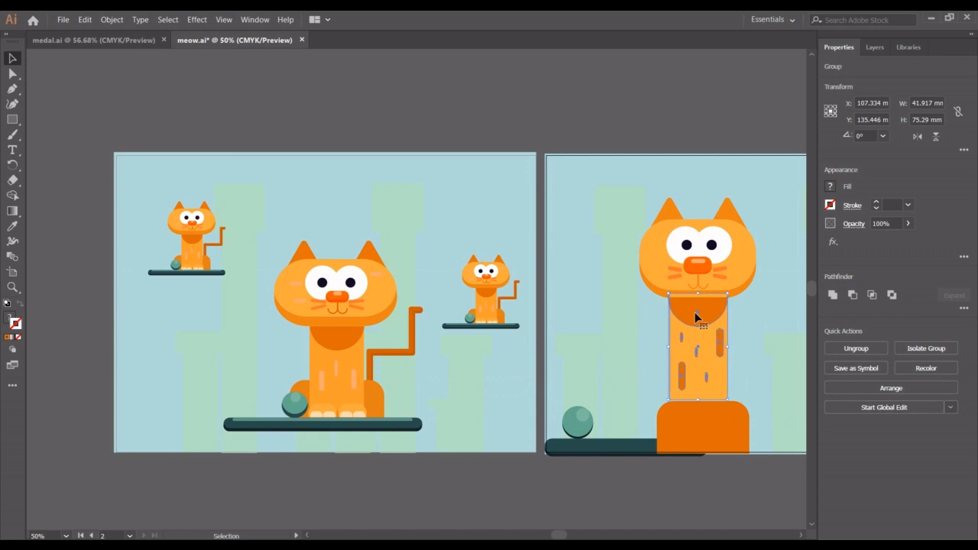
Bring the head group in front of the body group.
click(746, 302)
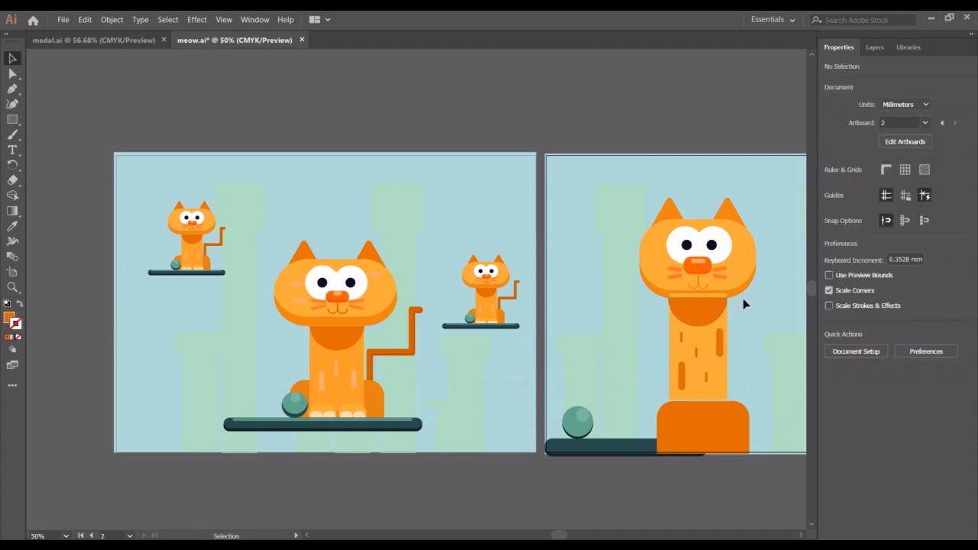
click(743, 280)
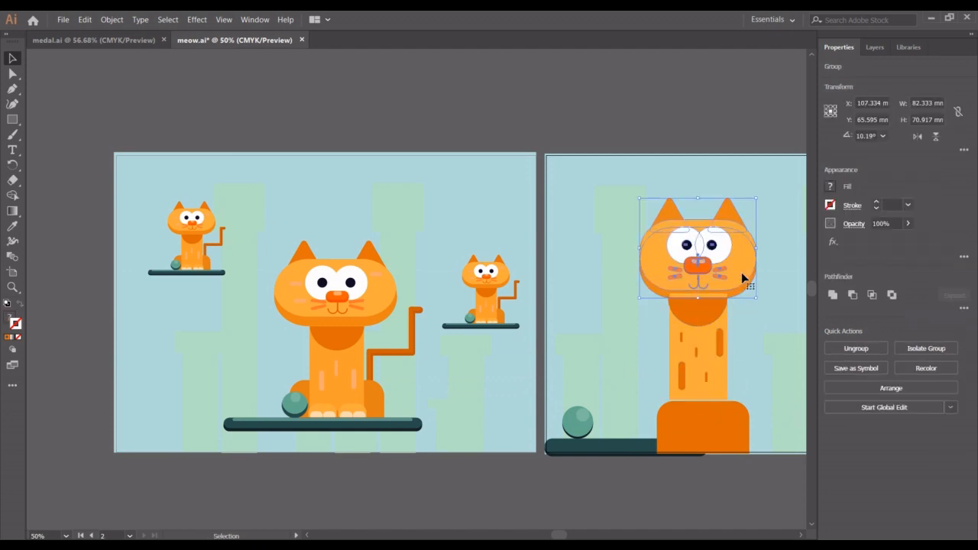
right_click(743, 277)
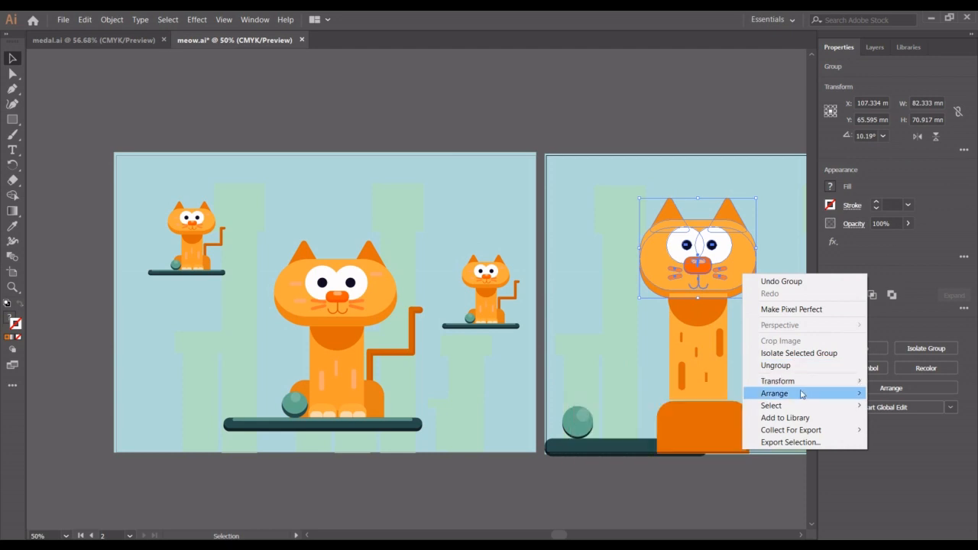
mouse_move(764, 397)
click(718, 394)
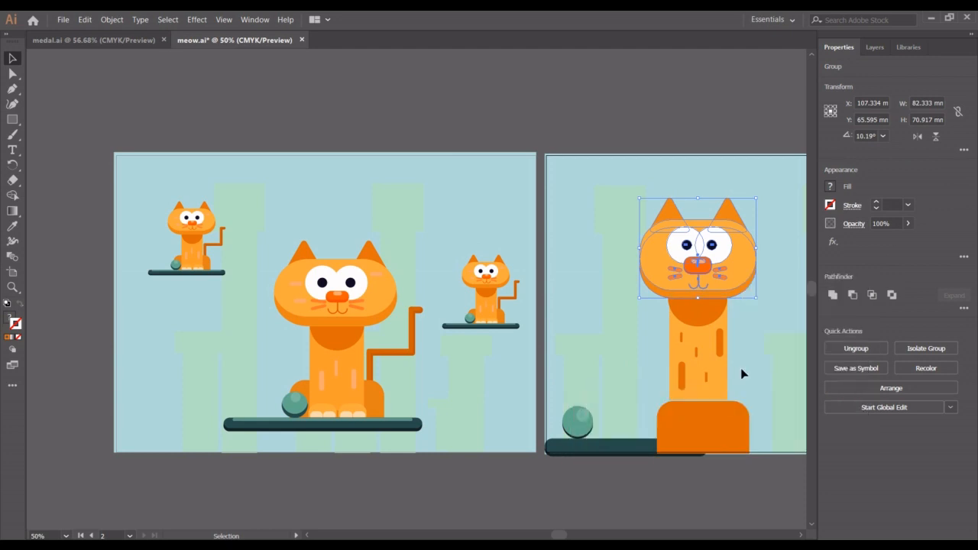
click(740, 368)
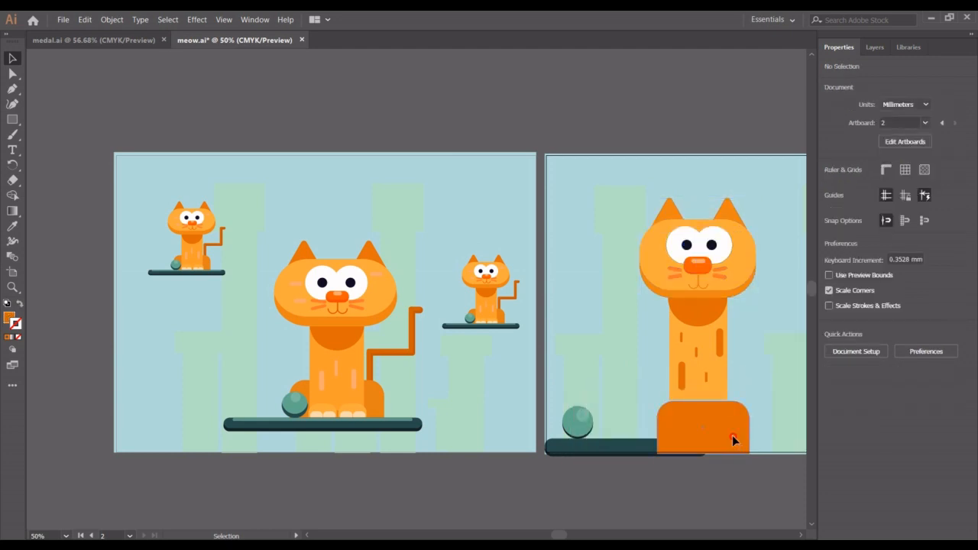
Move the rounded dark orange rectangle up over the lower part of the cat's body.
drag(732, 435, 728, 407)
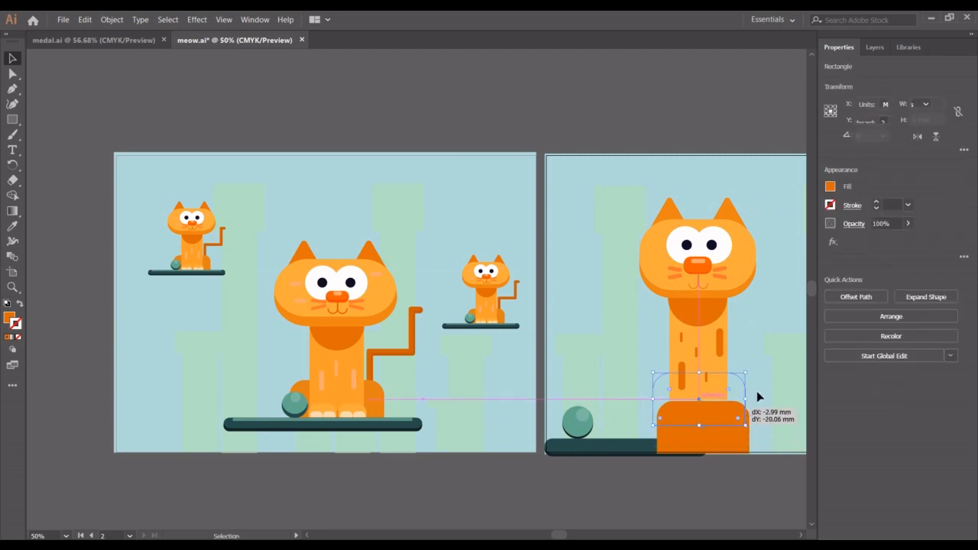
click(771, 307)
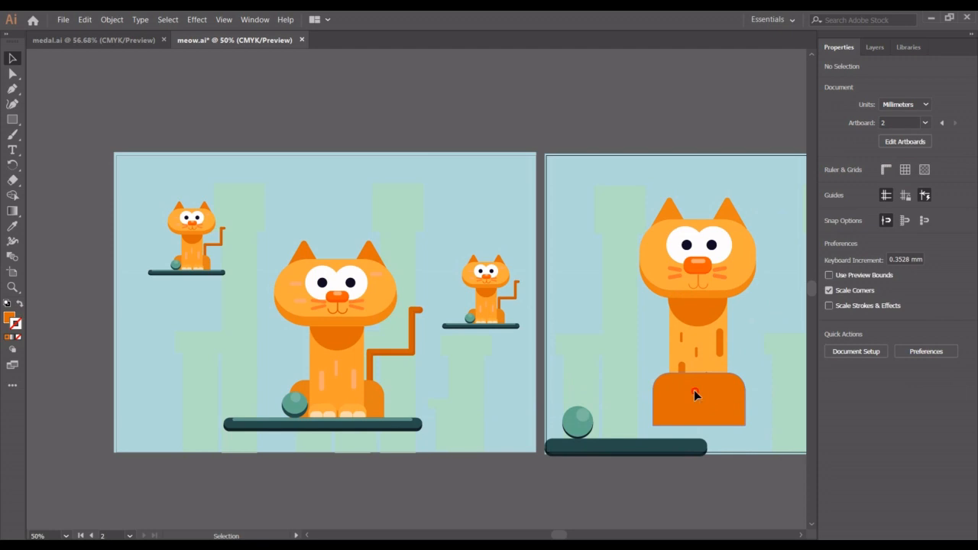
drag(694, 390, 691, 369)
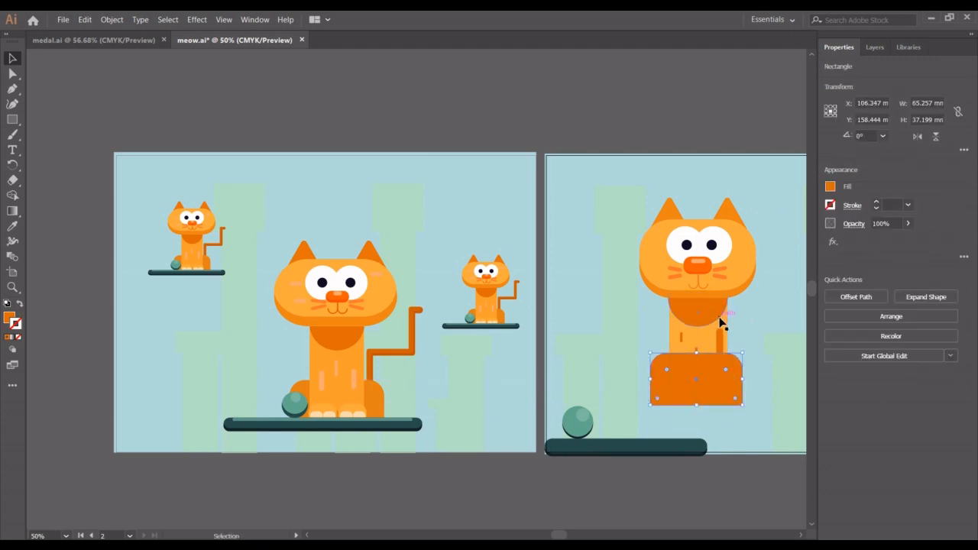
Bring the head and body groups in front of the rounded dark orange rectangle.
click(706, 263)
right_click(706, 263)
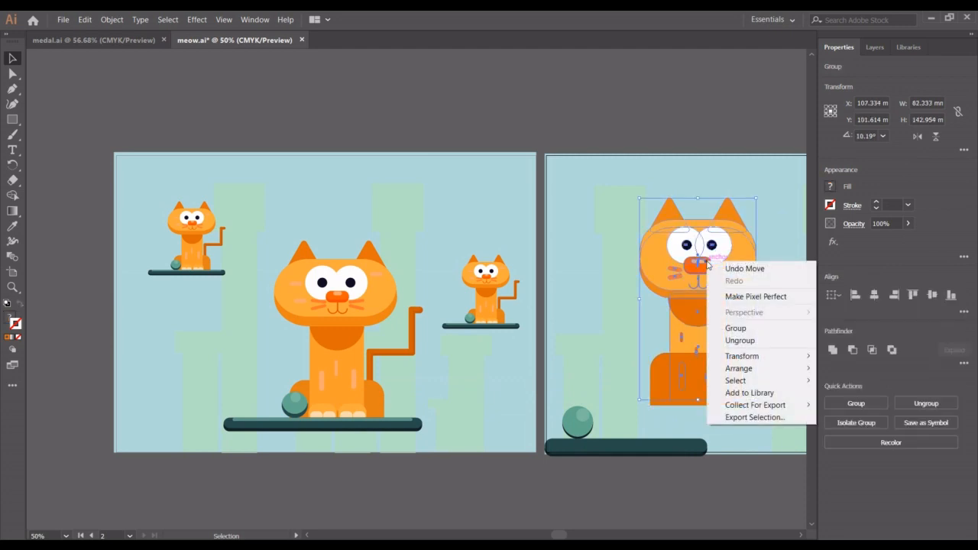
mouse_move(757, 371)
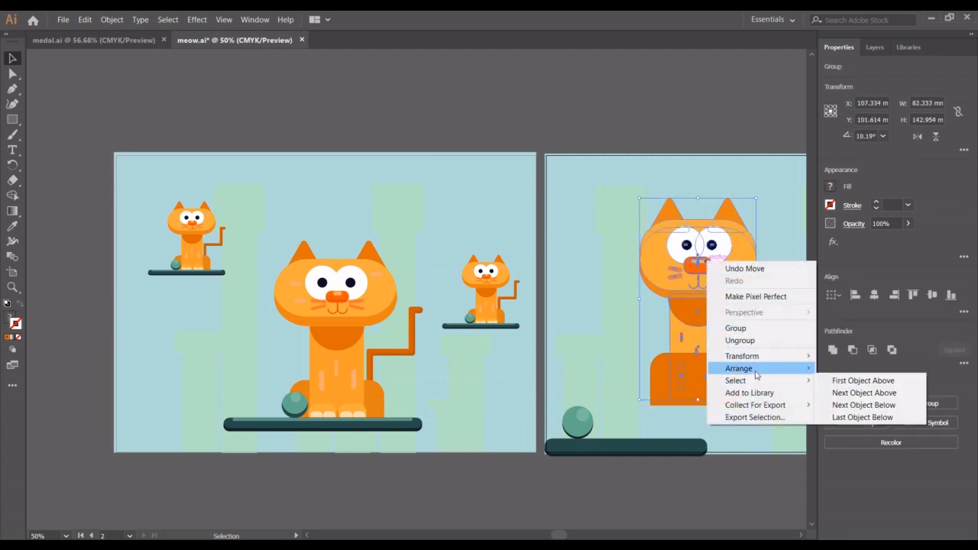
click(833, 369)
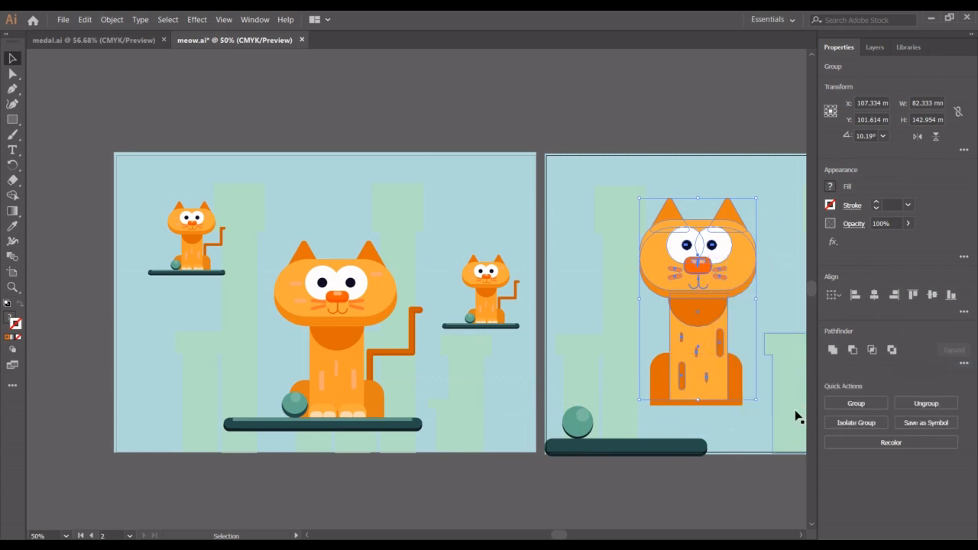
click(738, 435)
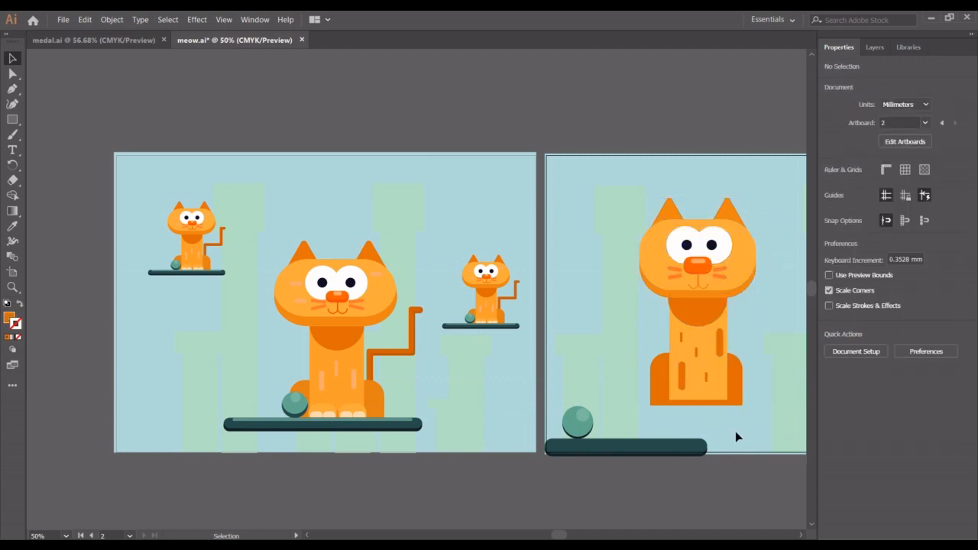
Duplicate the rounded rectangle behind the body and place the copy slightly lower than the original.
scroll(735, 431, right, 3)
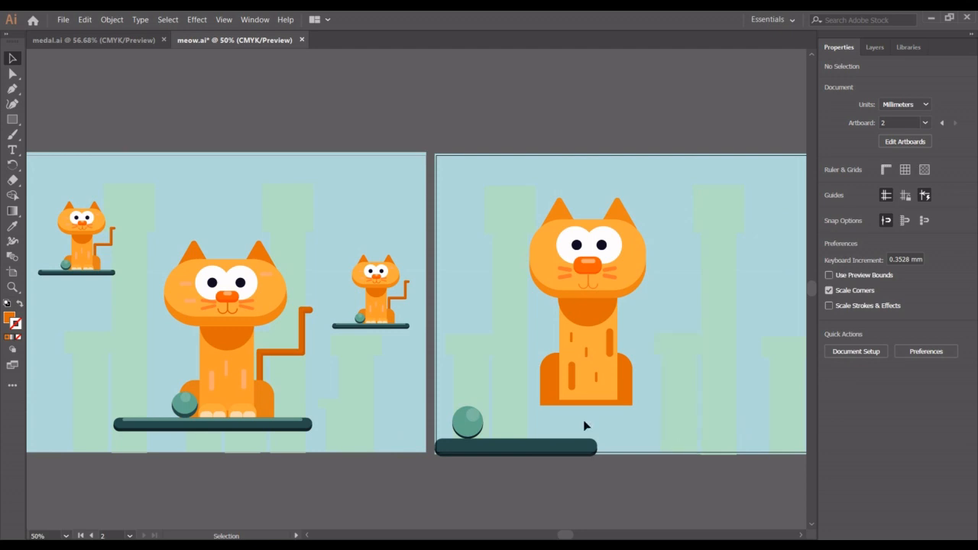
click(625, 392)
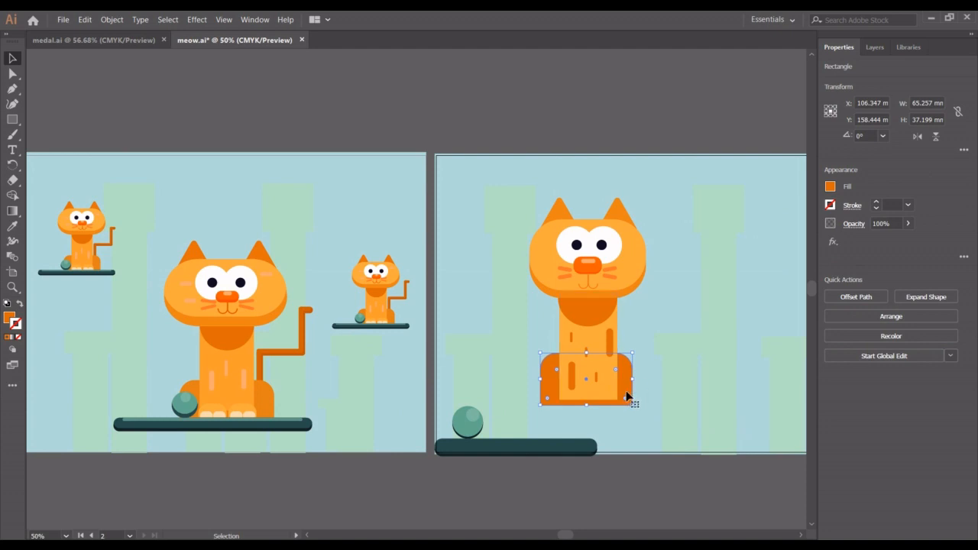
drag(629, 398, 622, 415)
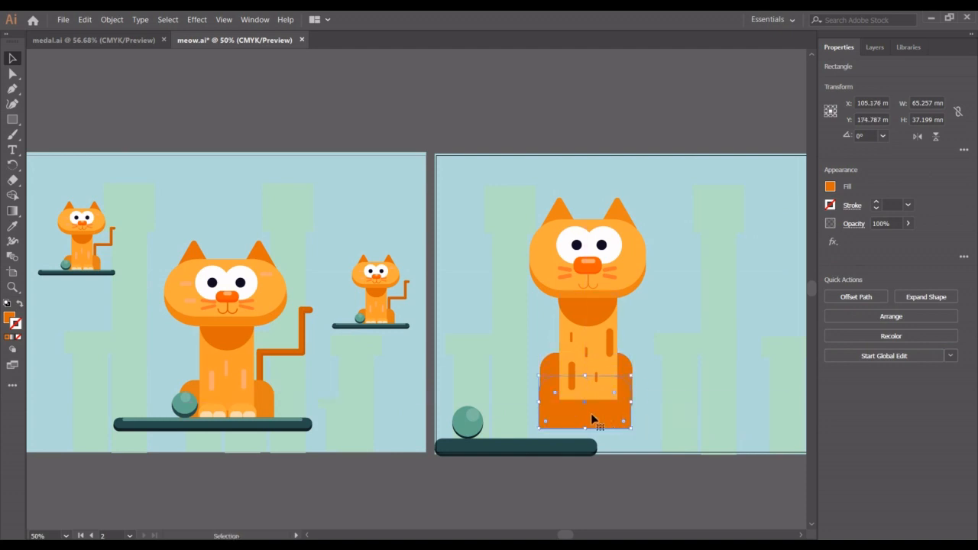
Bring the lower rounded rectangle copy to the front and shrink it to a paw about 23 by 13 mm at the body's lower-left corner.
right_click(592, 415)
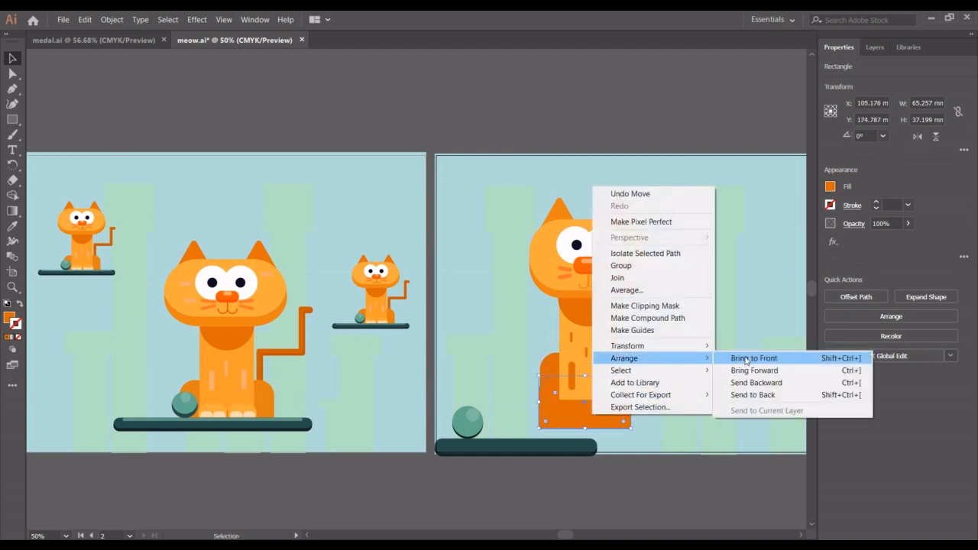
click(742, 358)
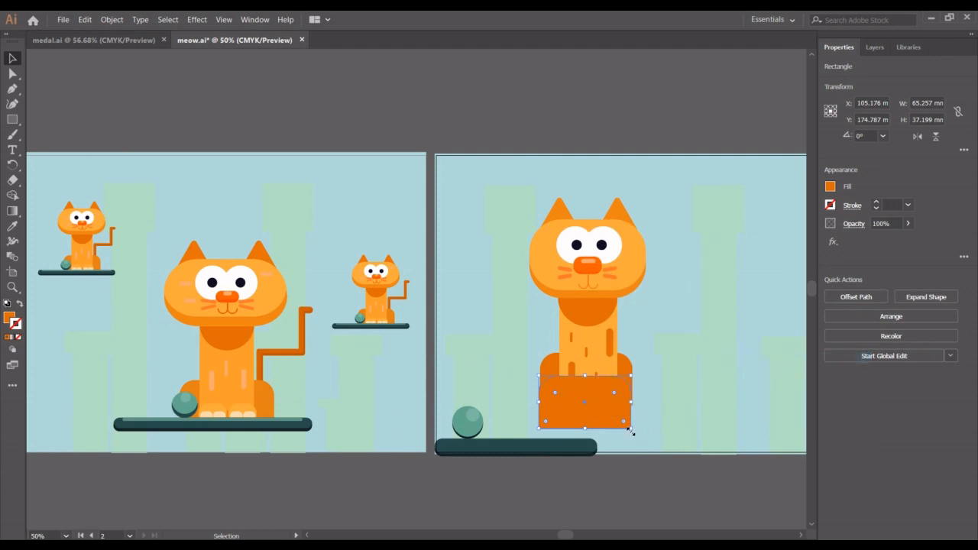
drag(628, 429, 578, 408)
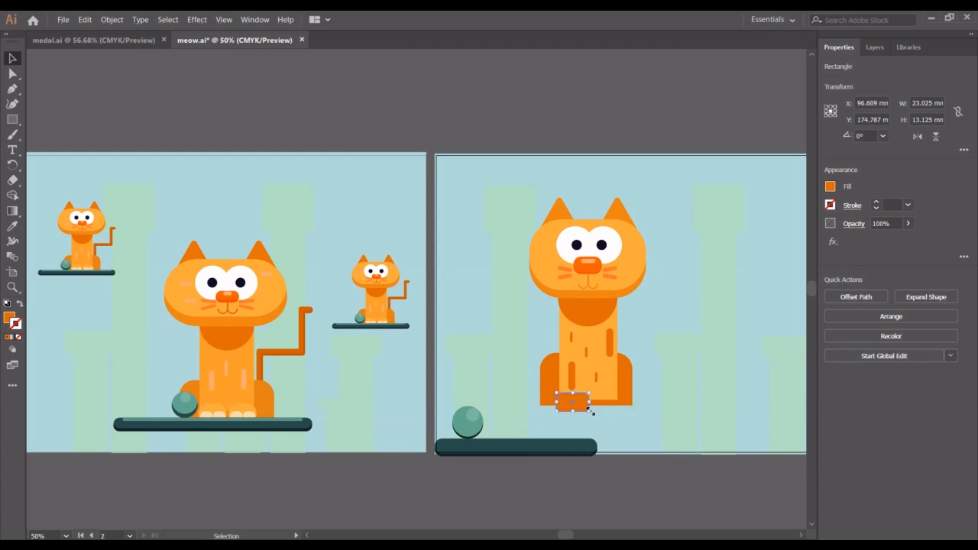
Make a toe about 8 by 4.5 mm from a scaled-down copy of the paw and fill it with the reference cat's cream toe color.
drag(591, 416, 566, 410)
click(12, 228)
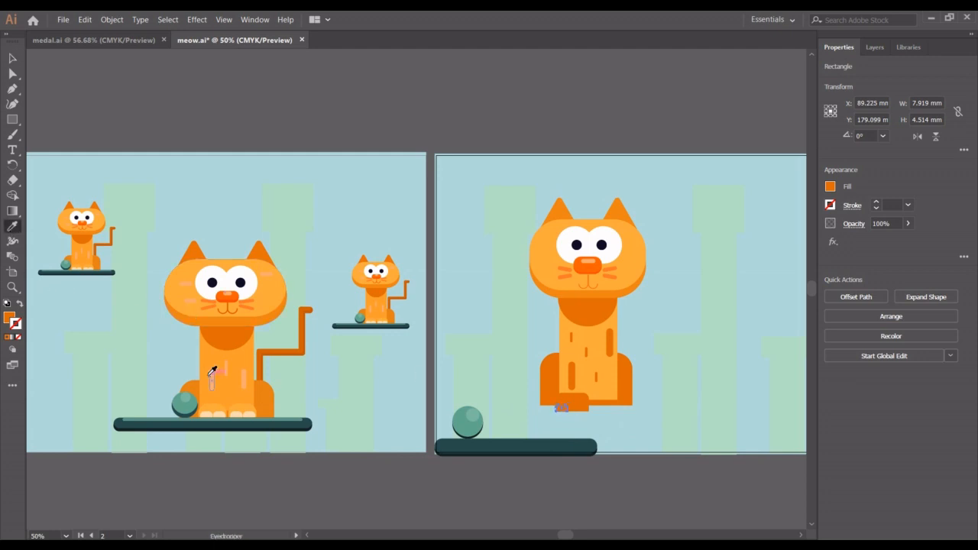
click(211, 413)
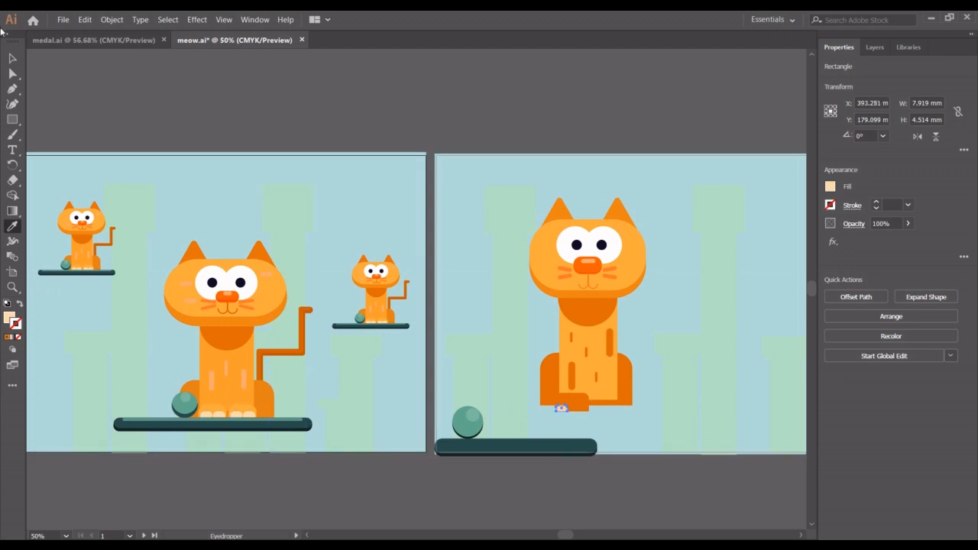
click(12, 58)
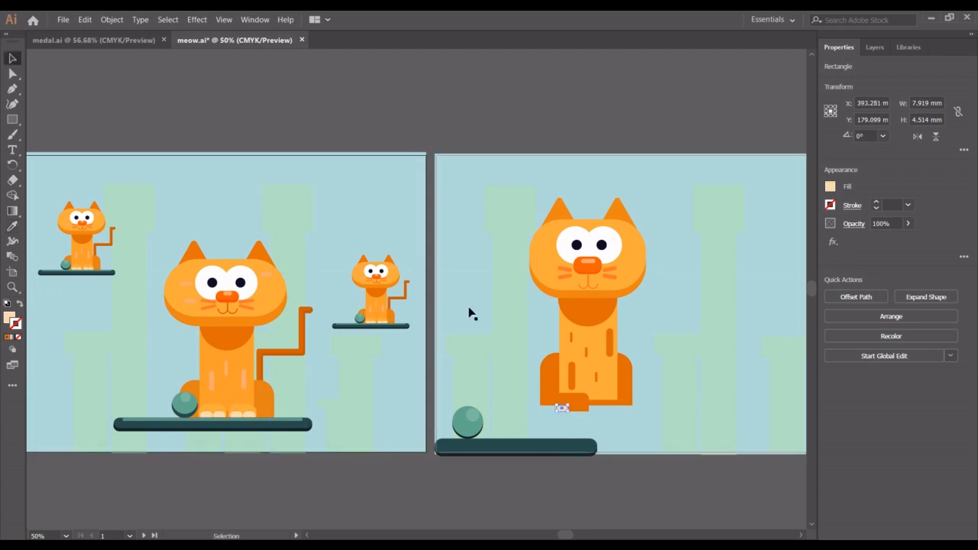
click(617, 430)
Enlarge the cream toe to about 11.4 by 6.5 mm, keeping it at the paw's lower-left corner.
drag(563, 408, 563, 412)
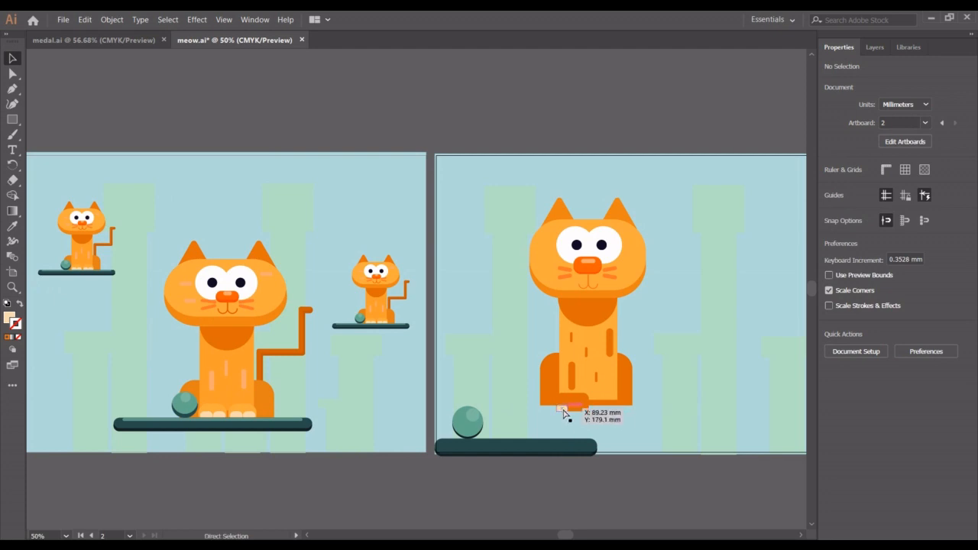
key(ctrl+equal)
key(ctrl+equal)
key(ctrl+equal)
scroll(564, 413, right, 5)
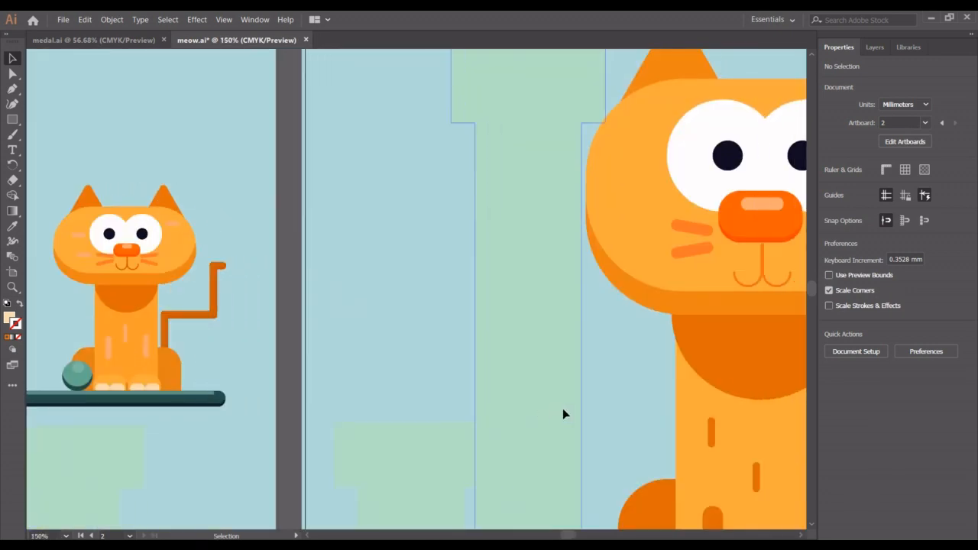
scroll(564, 413, down, 6)
scroll(563, 413, left, 4)
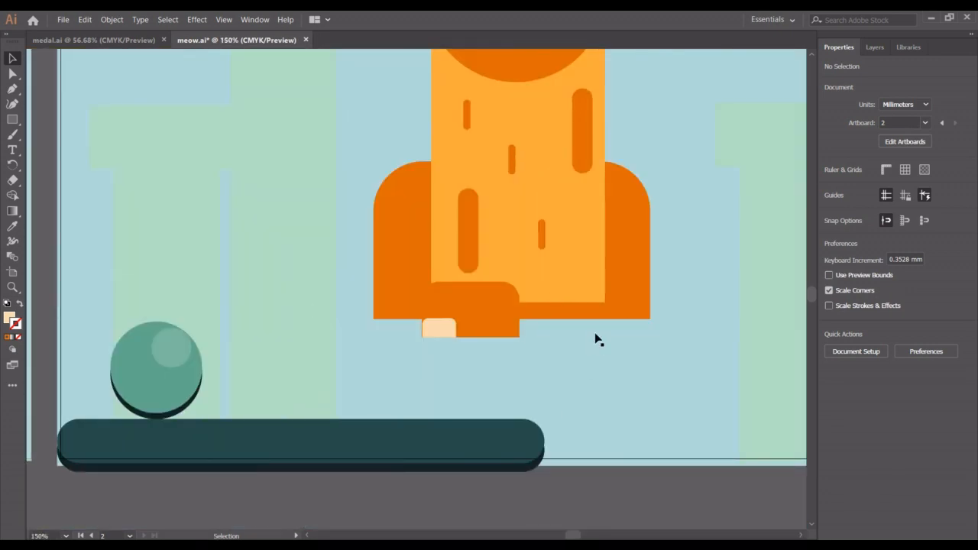
click(449, 328)
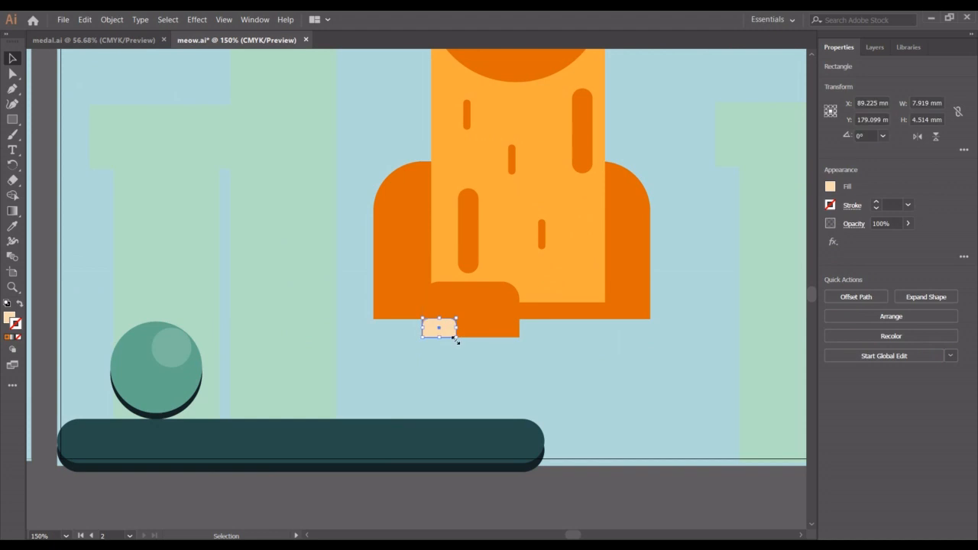
drag(456, 338, 459, 341)
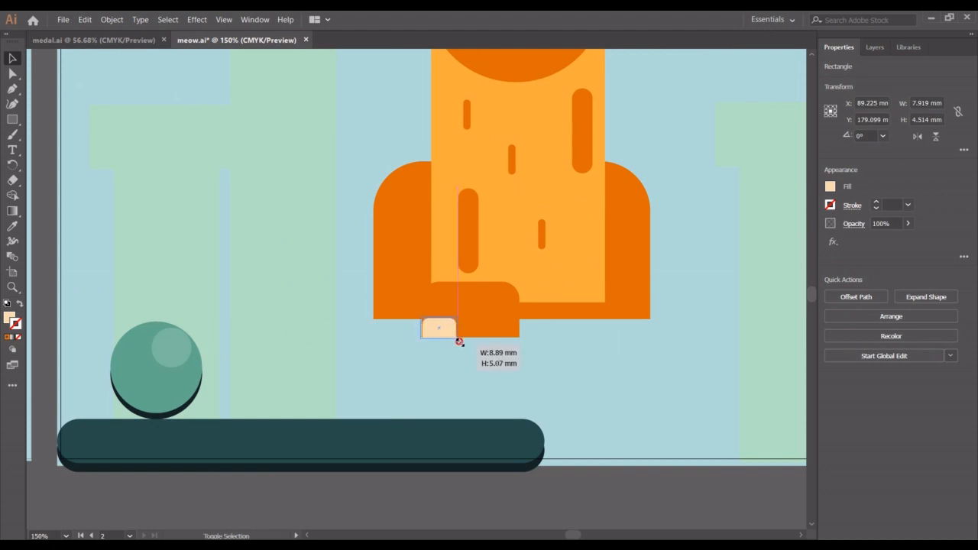
drag(459, 341, 450, 324)
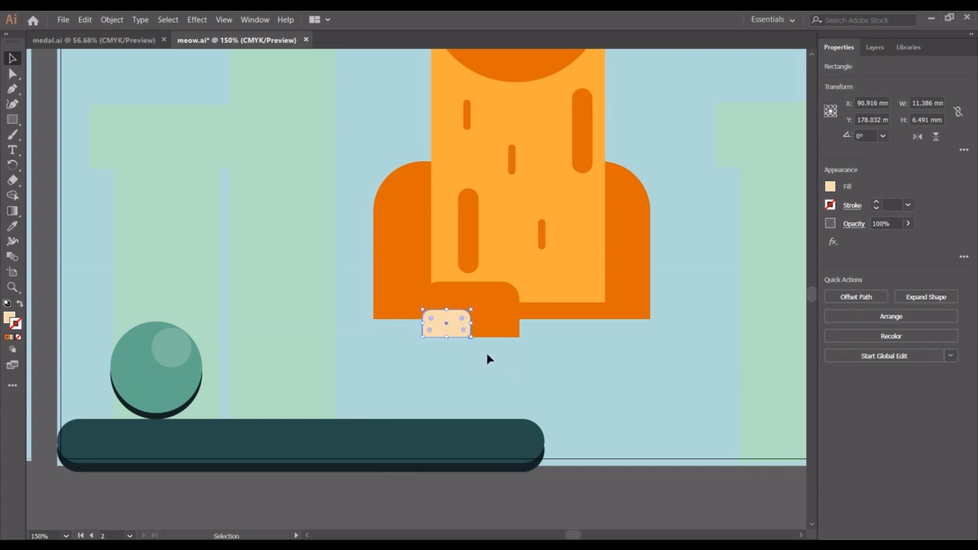
click(489, 356)
Nudge the cream toe slightly down and left, duplicate it, and place the copy beside it with a narrow gap between them.
click(453, 333)
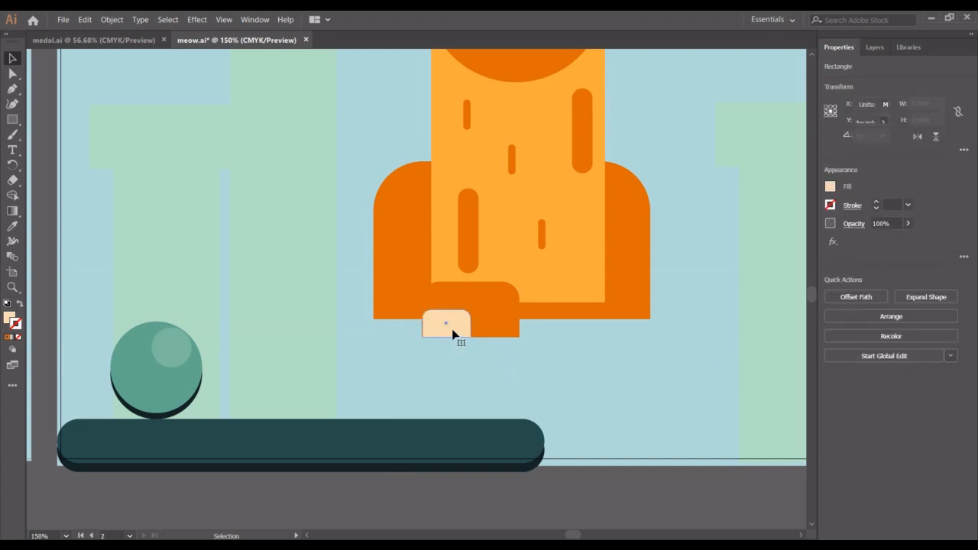
key(a)
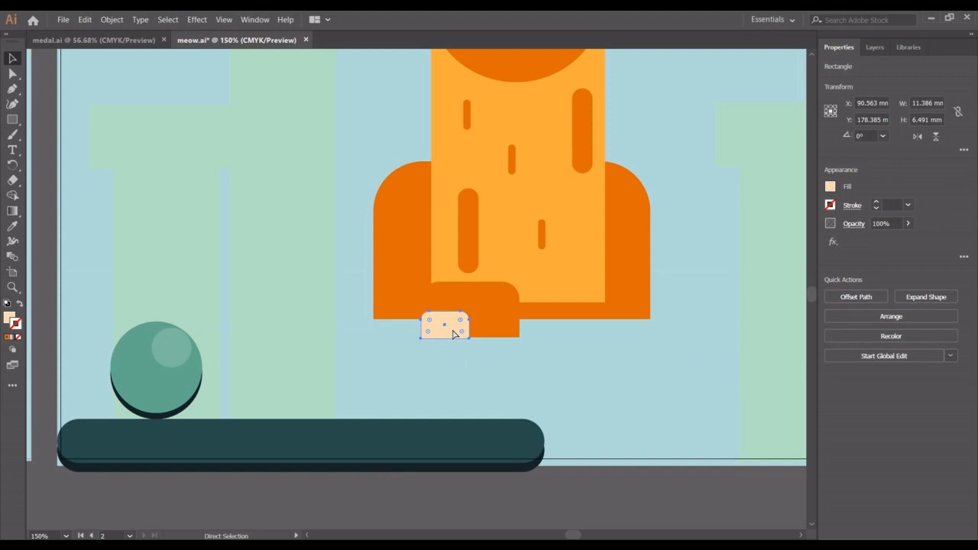
key(ctrl+d)
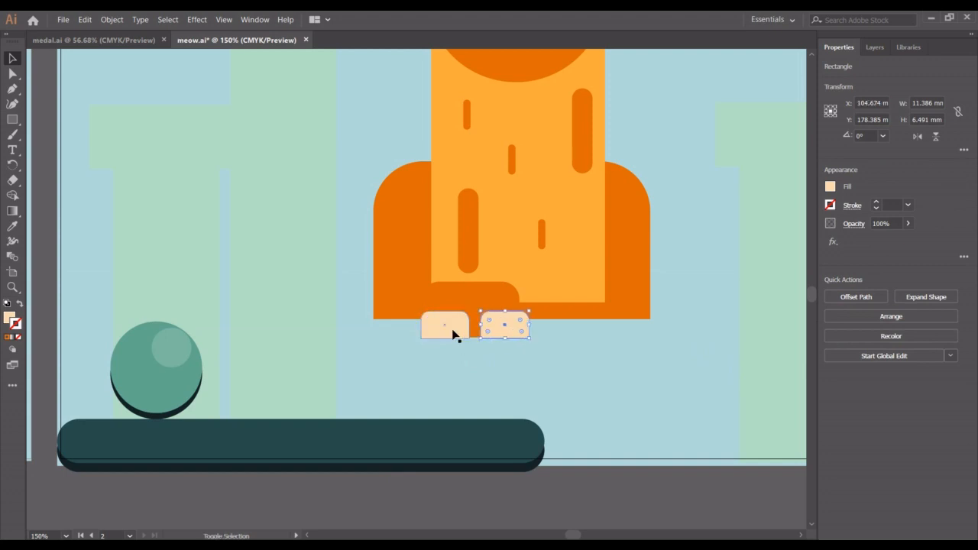
key(Left)
key(Left)
key(Left)
key(Left)
key(Left)
key(Left)
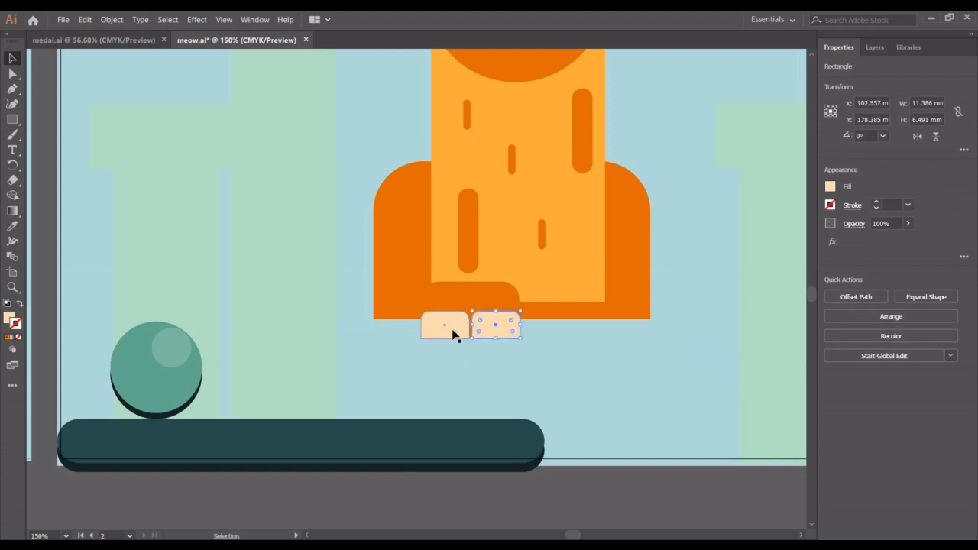
key(Left)
click(366, 365)
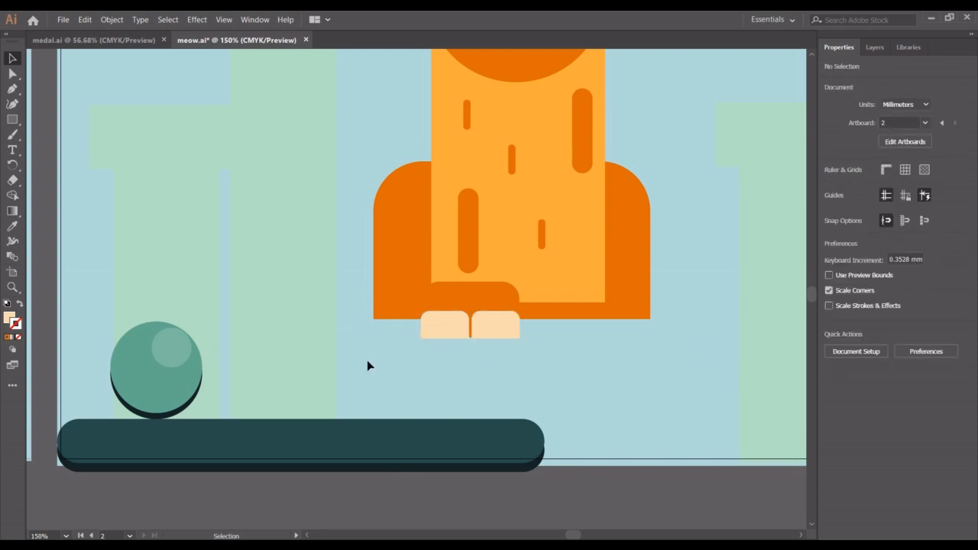
Recolor the dark orange paw behind the toes with the lighter orange sampled from the reference cat's paw.
key(a)
key(ctrl+minus)
key(ctrl+minus)
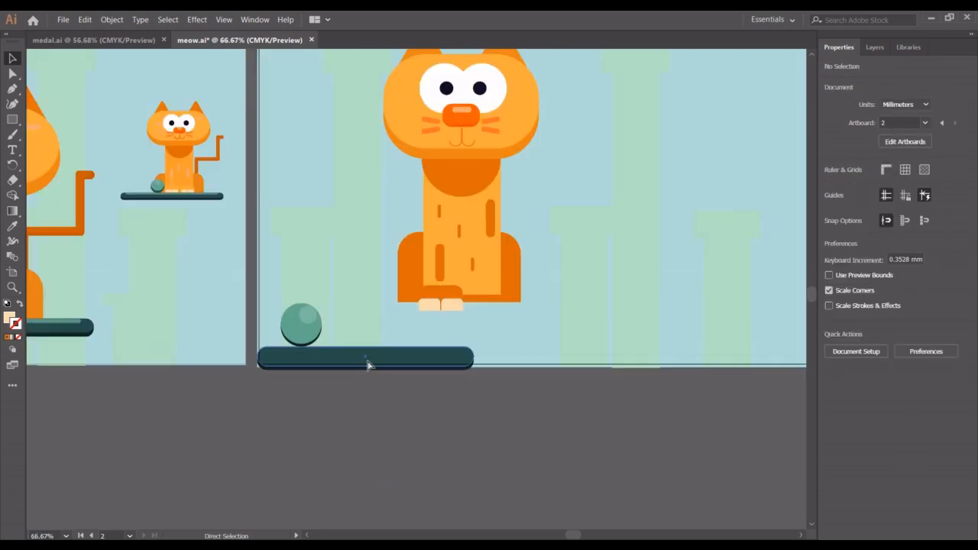
scroll(367, 360, left, 3)
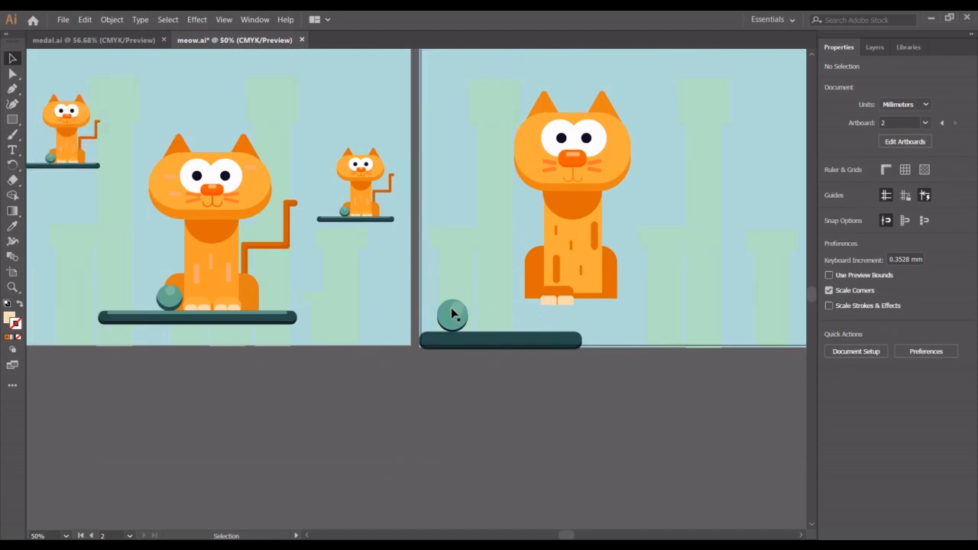
click(563, 295)
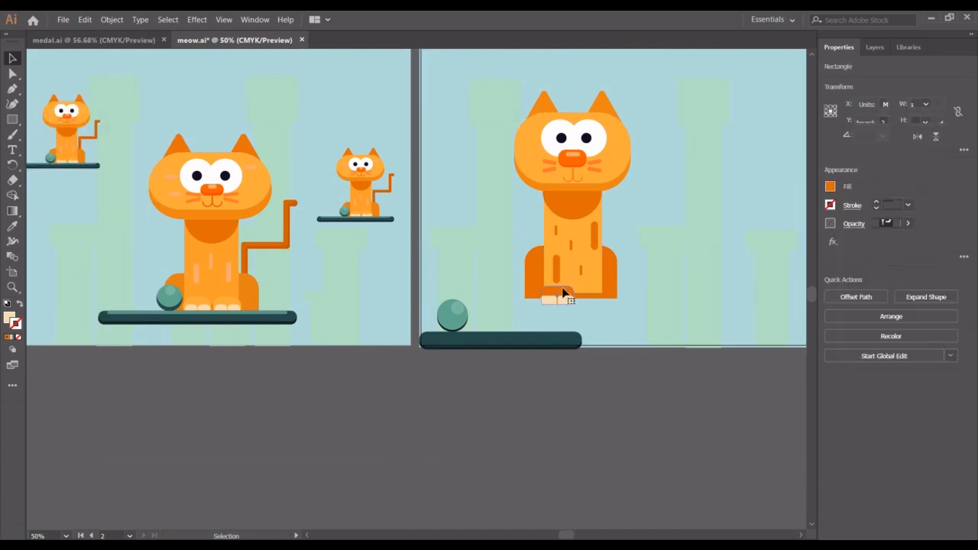
click(13, 225)
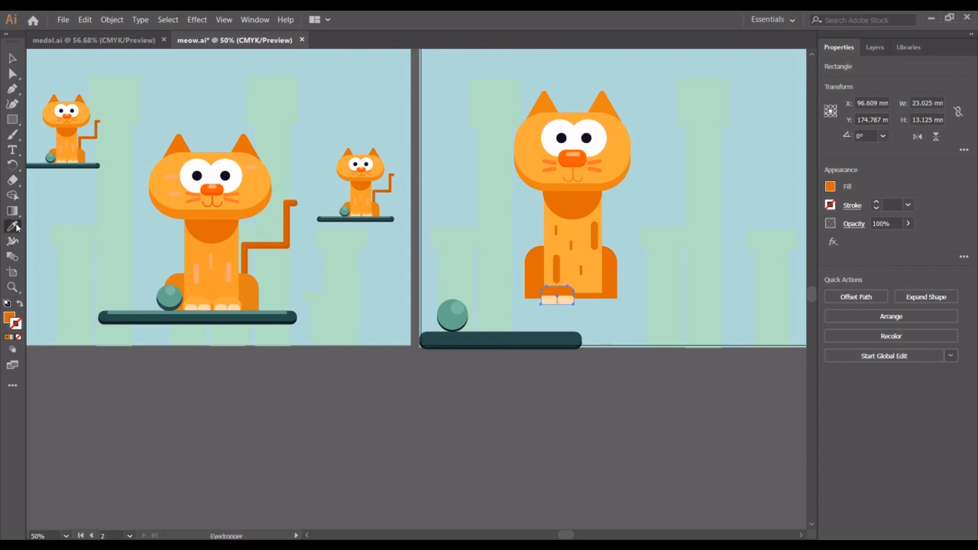
click(229, 296)
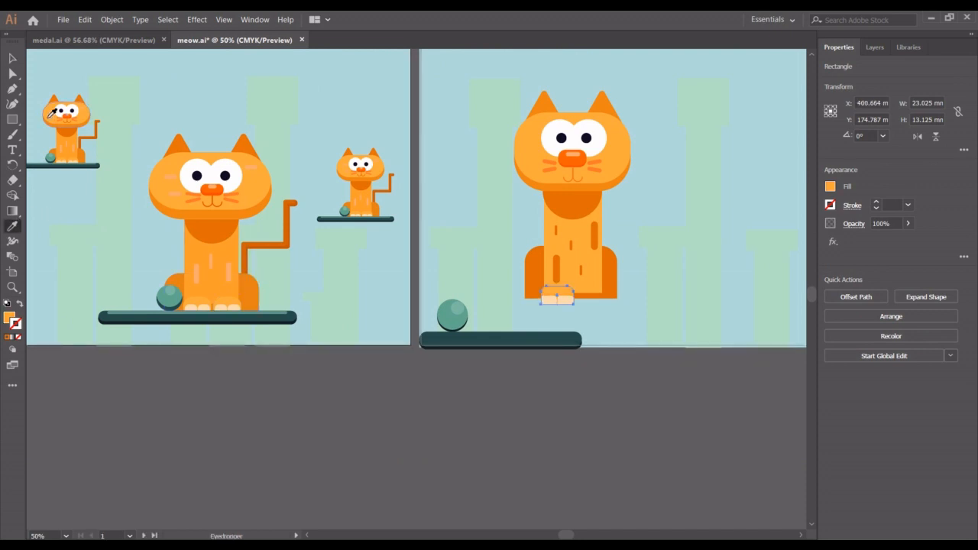
click(12, 58)
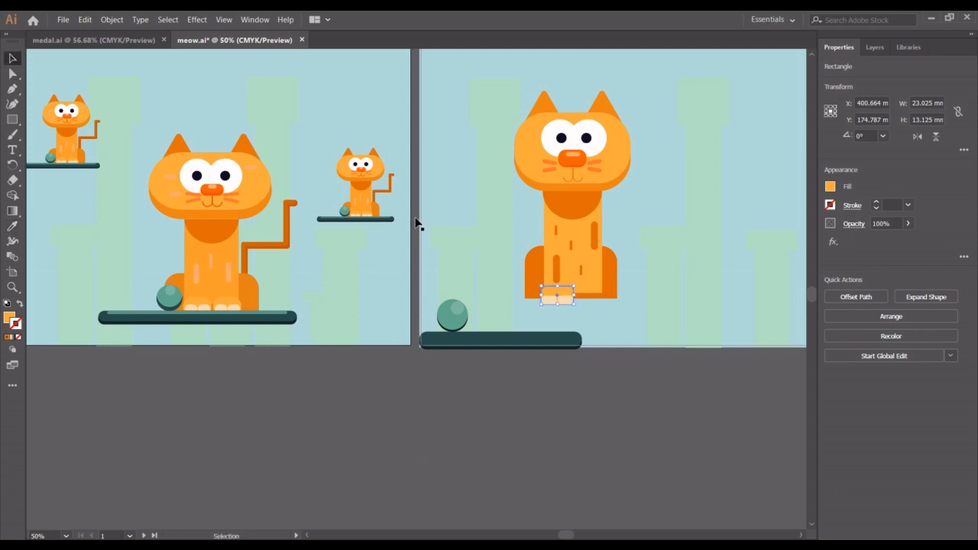
Recolor the body rectangle inside the body group with the orange sampled from the reference cat's body.
click(594, 261)
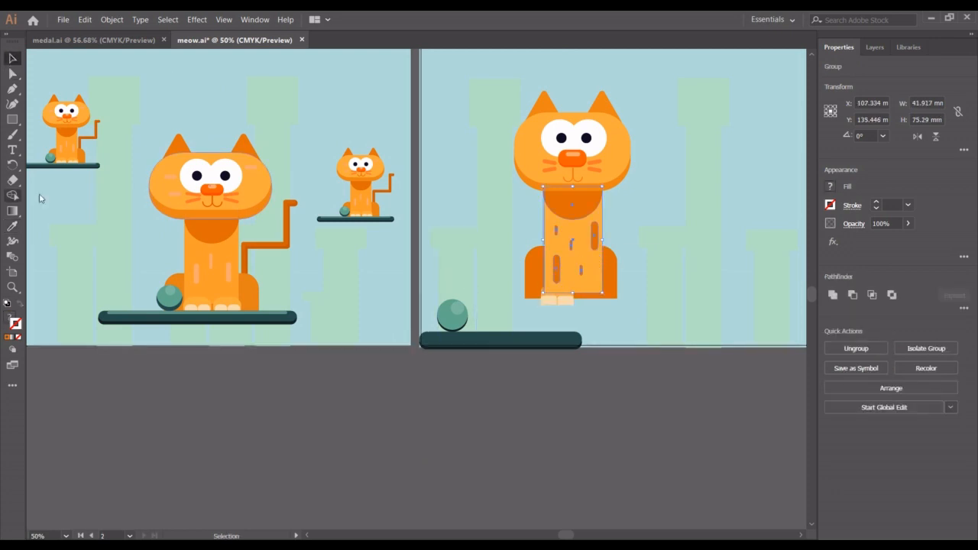
double_click(596, 276)
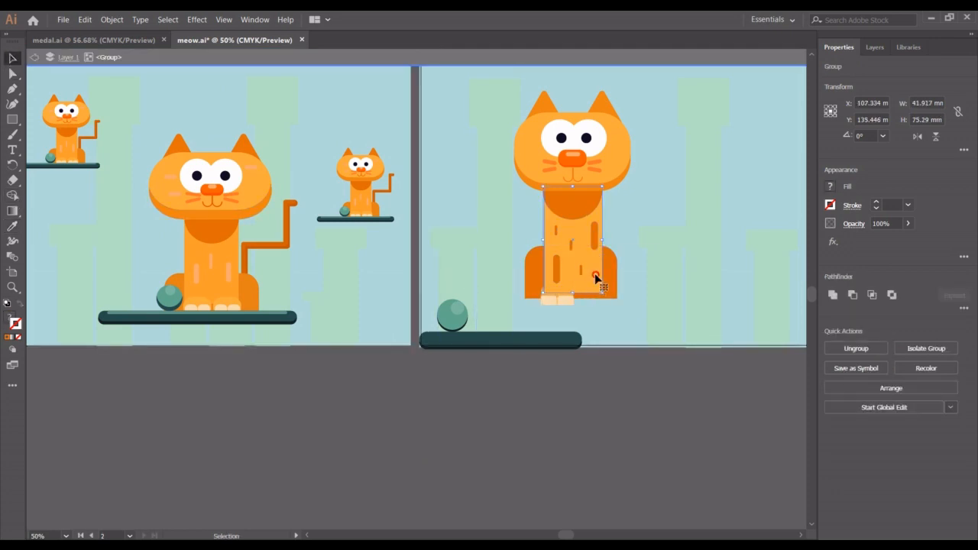
click(12, 226)
click(233, 245)
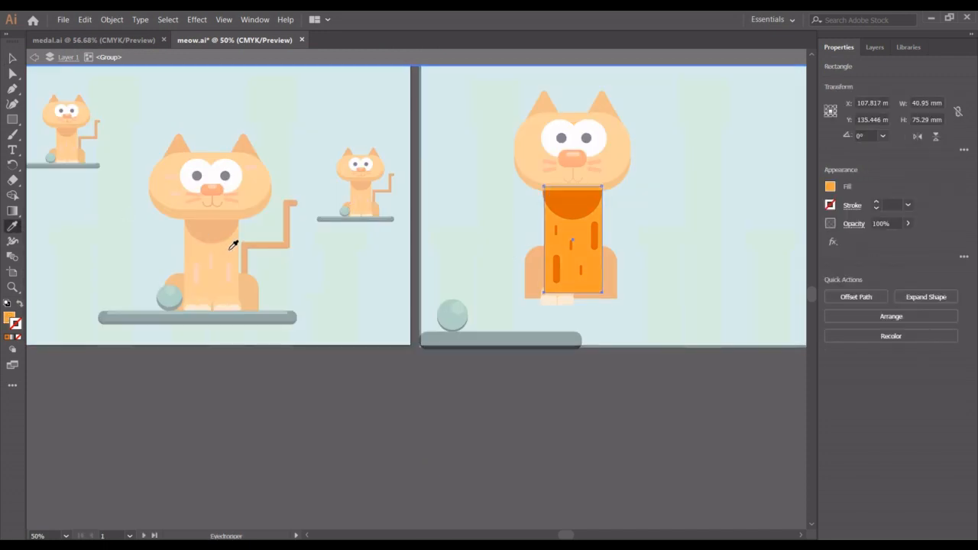
key(v)
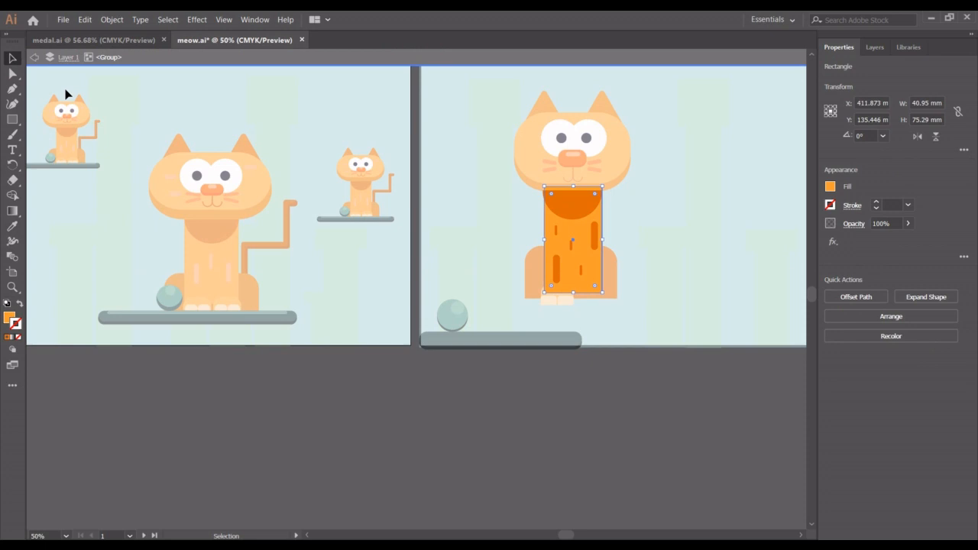
double_click(542, 417)
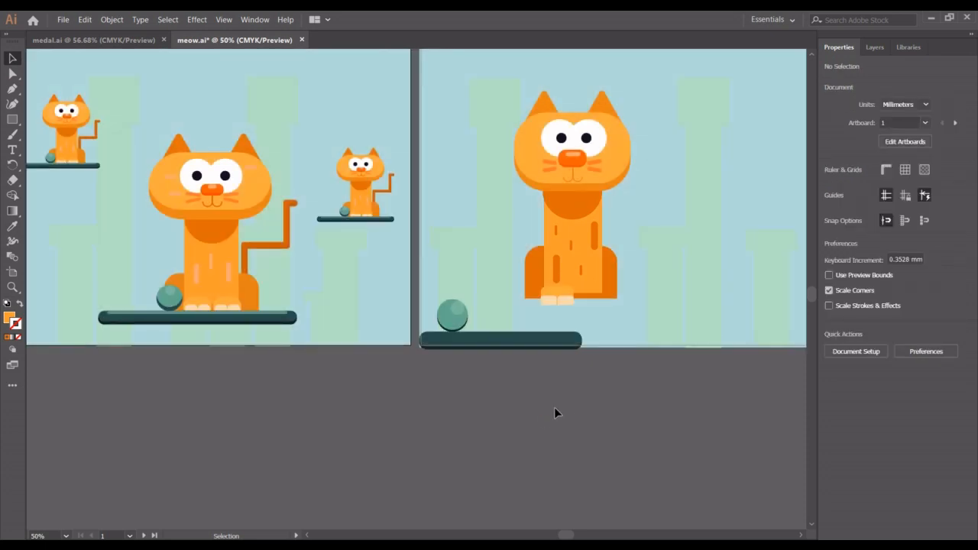
Group the paw together with its two cream toes.
click(565, 307)
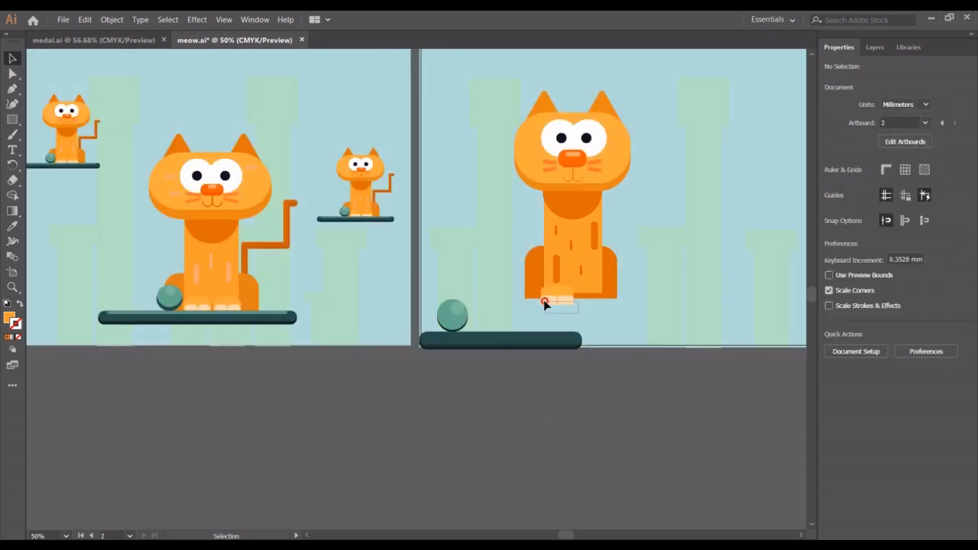
click(541, 304)
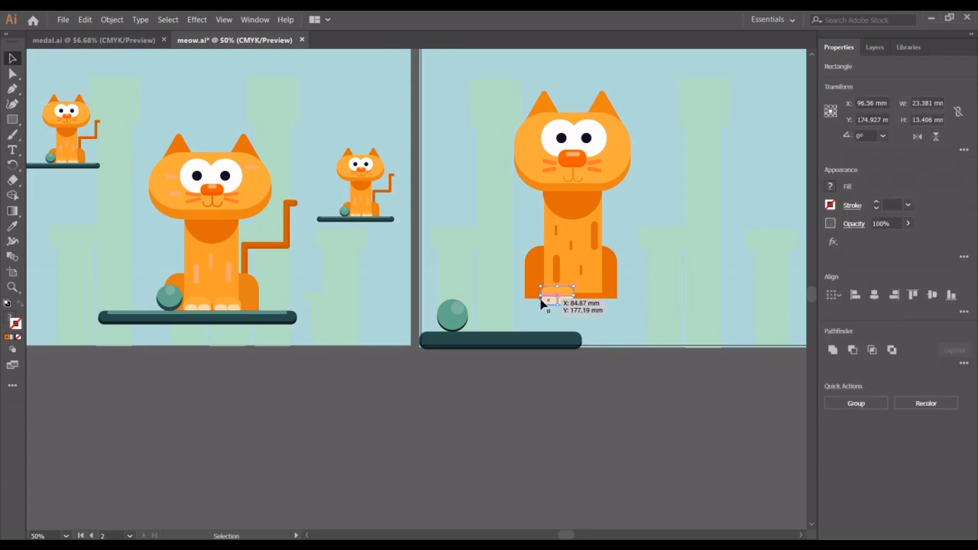
key(ctrl+g)
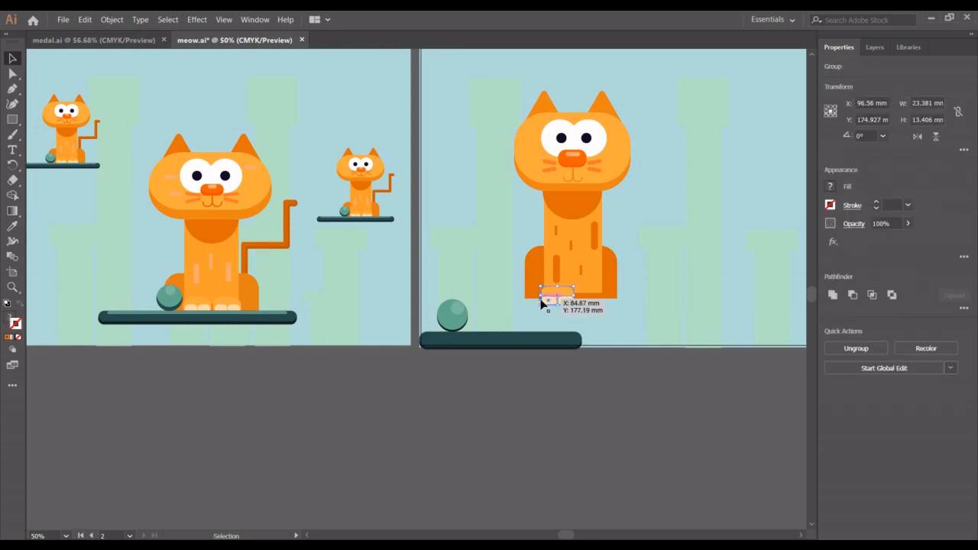
Duplicate the paw group and shift the copy horizontally to the right side of the cat's body.
key(shift+Right)
key(shift+Right)
key(shift+Right)
key(shift+Right)
key(shift+Right)
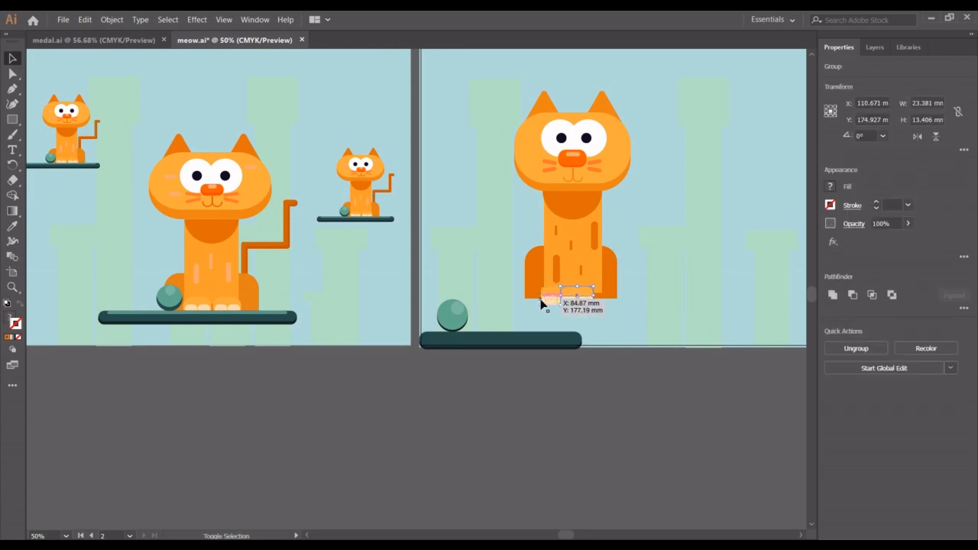
key(shift+Right)
click(662, 415)
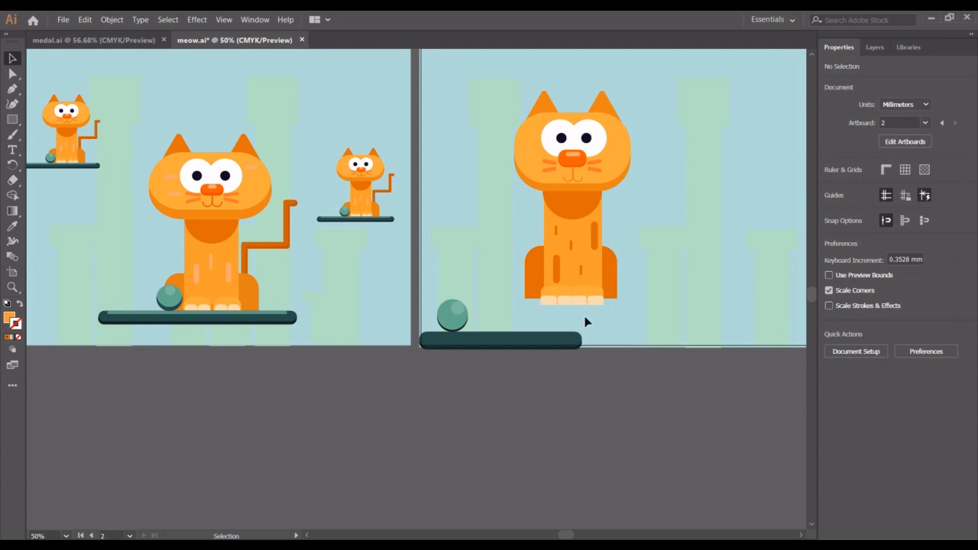
Spread the two paw groups slightly outward so they sit side by side without overlapping.
click(558, 300)
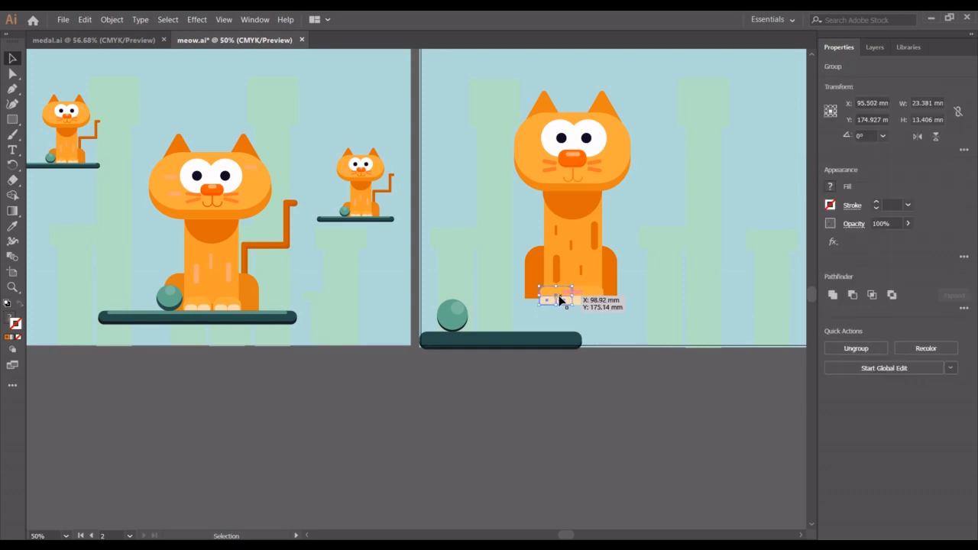
drag(558, 300, 599, 294)
click(633, 411)
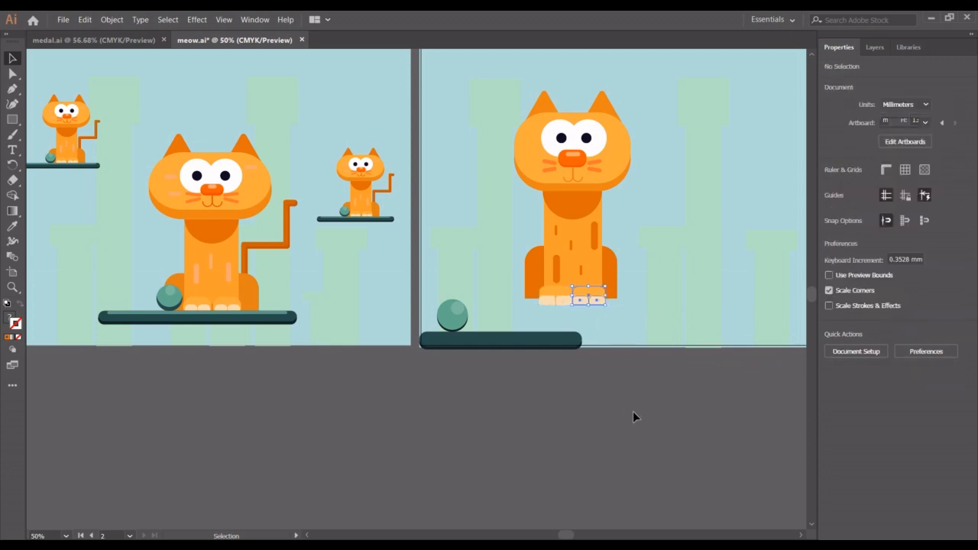
Fine-tune the horizontal positions of the two paw groups, leaving a narrow gap between them.
click(597, 302)
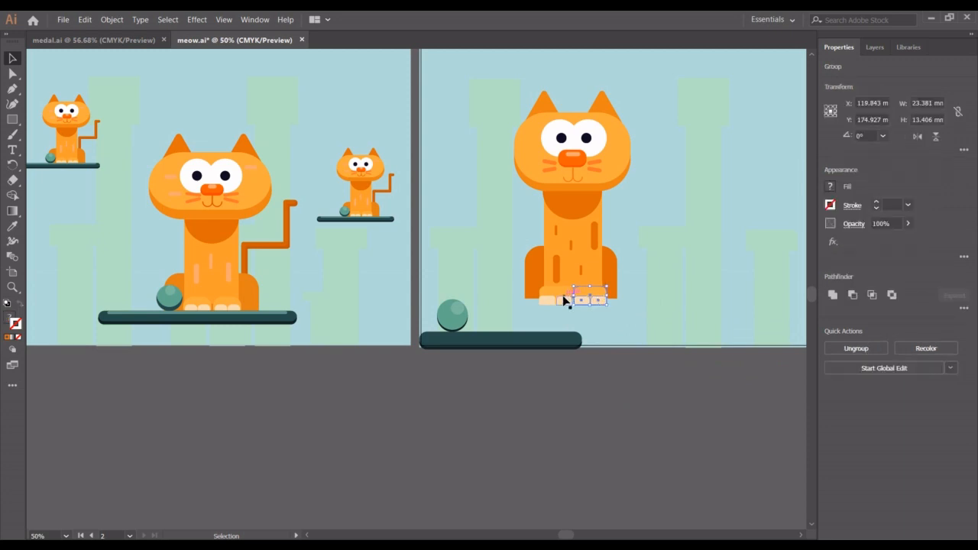
drag(563, 300, 549, 303)
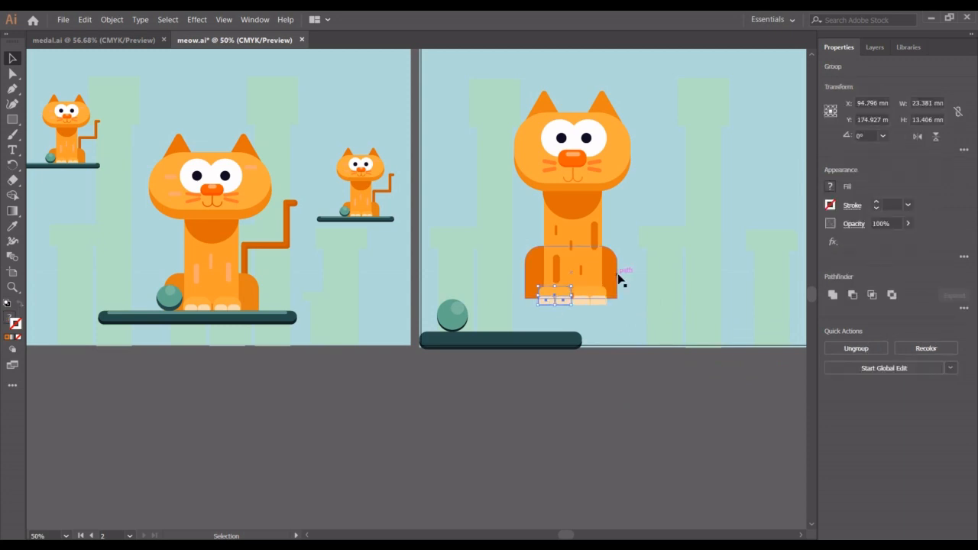
click(582, 288)
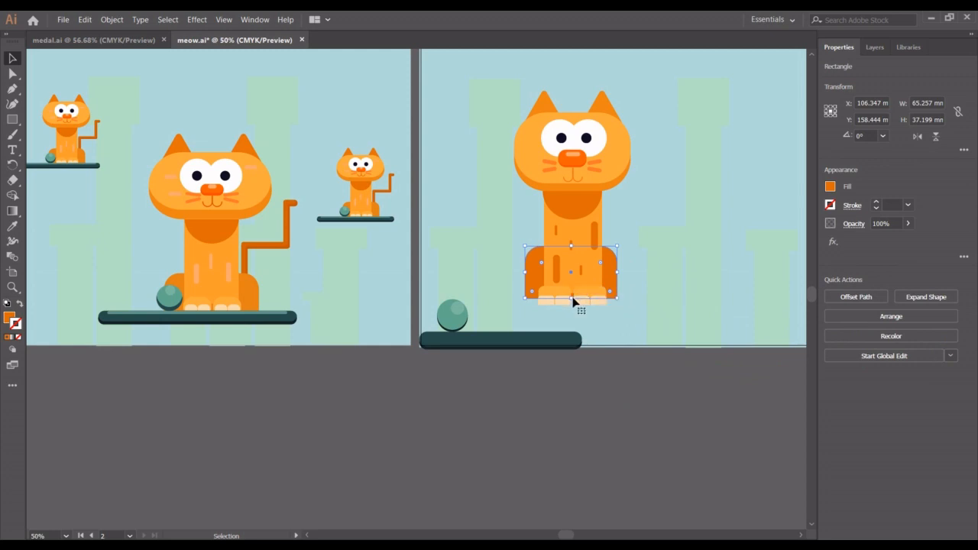
click(568, 297)
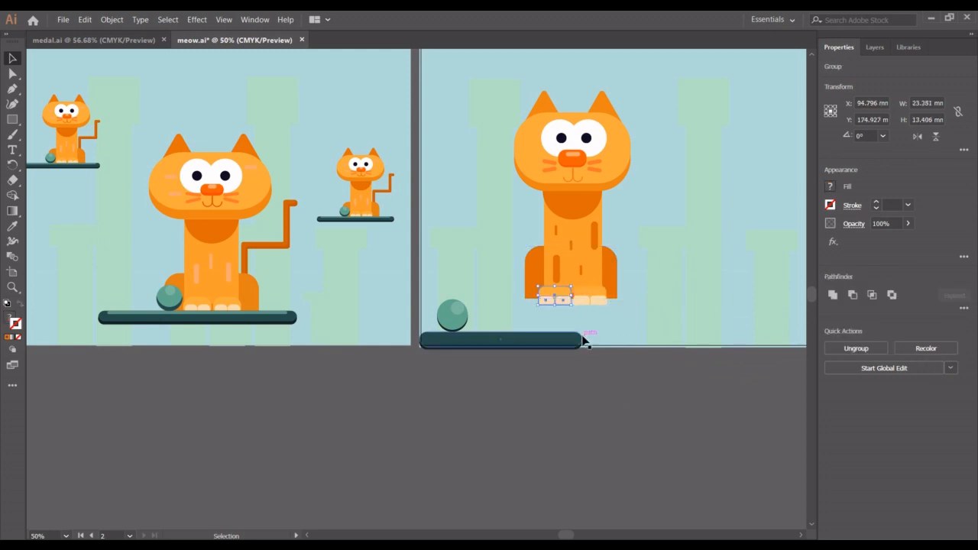
Move the shelf and ball group beneath the cat's paws and lower the darker haunch rectangle onto the shelf.
drag(493, 343, 553, 318)
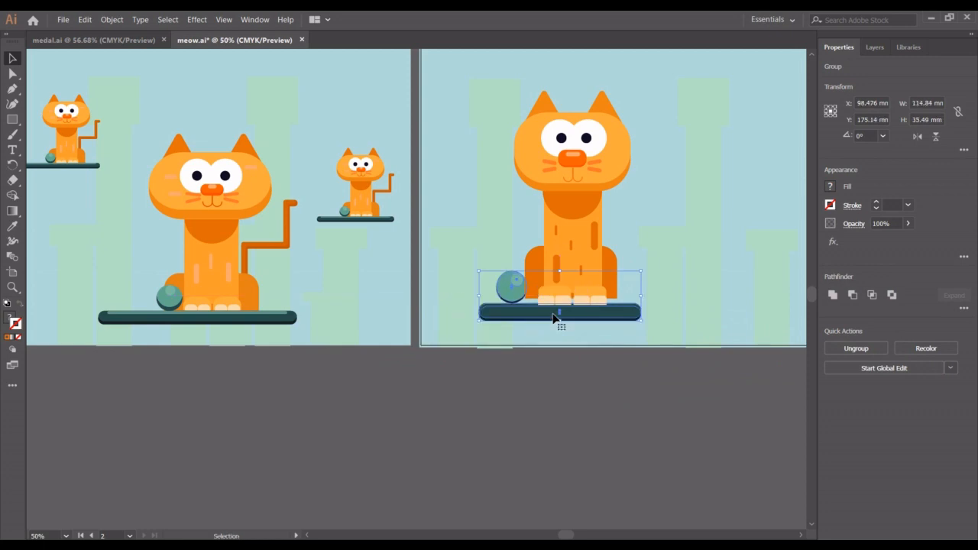
click(611, 356)
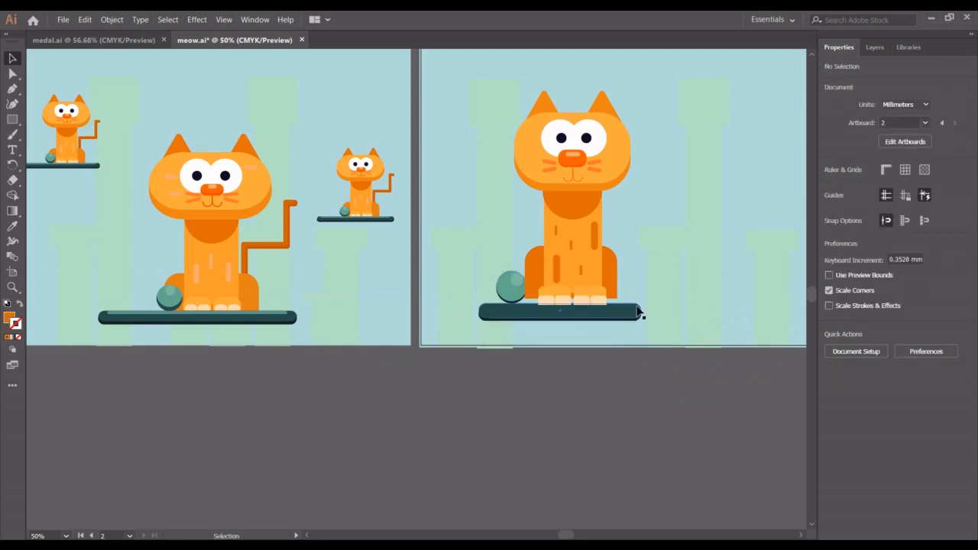
click(617, 276)
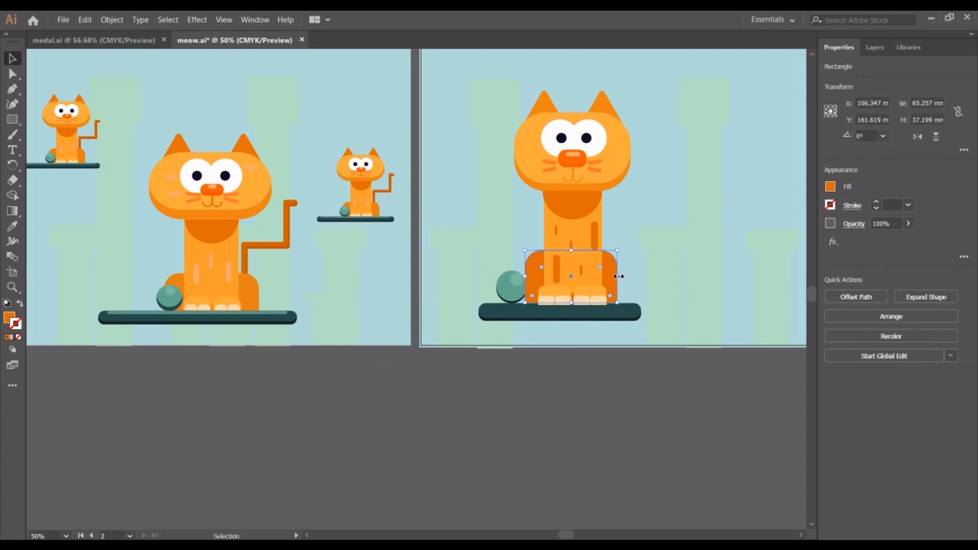
click(623, 413)
drag(507, 294, 500, 294)
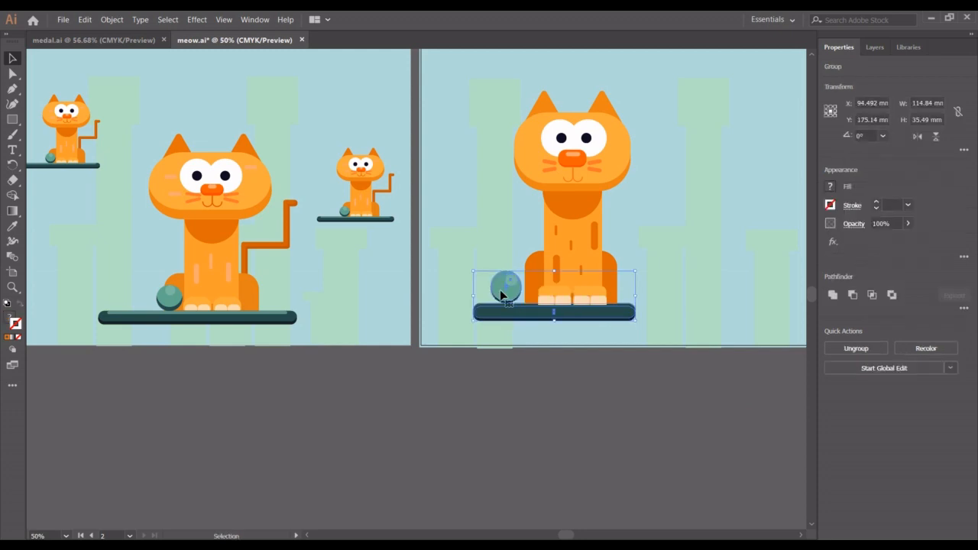
click(603, 401)
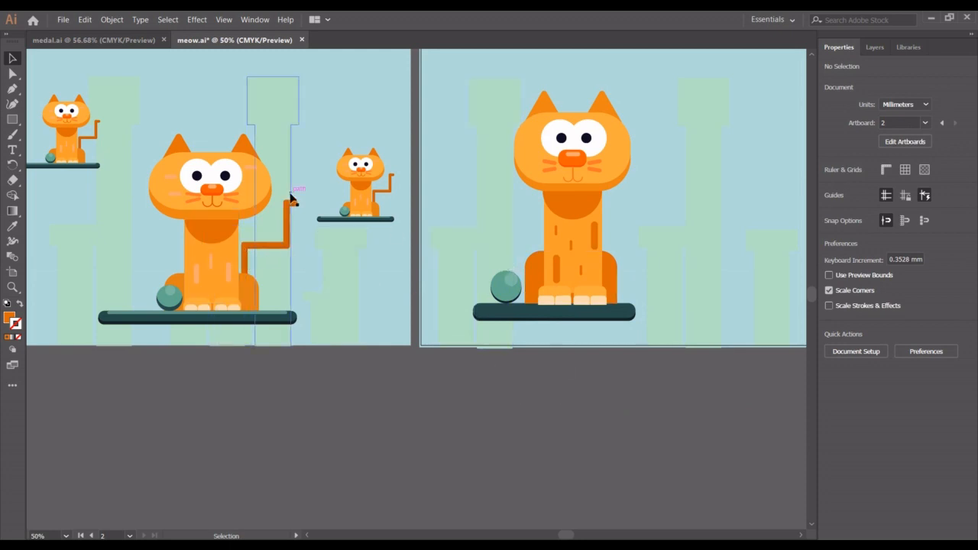
Try to draw an L-shaped orange tail piece about 42 by 32 mm beside the cat's body with the Pen tool.
click(12, 89)
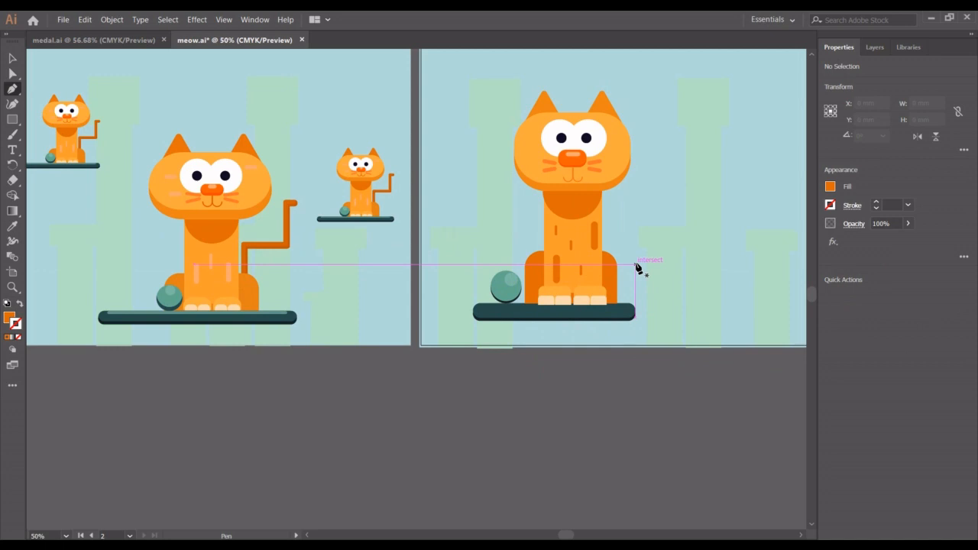
click(635, 265)
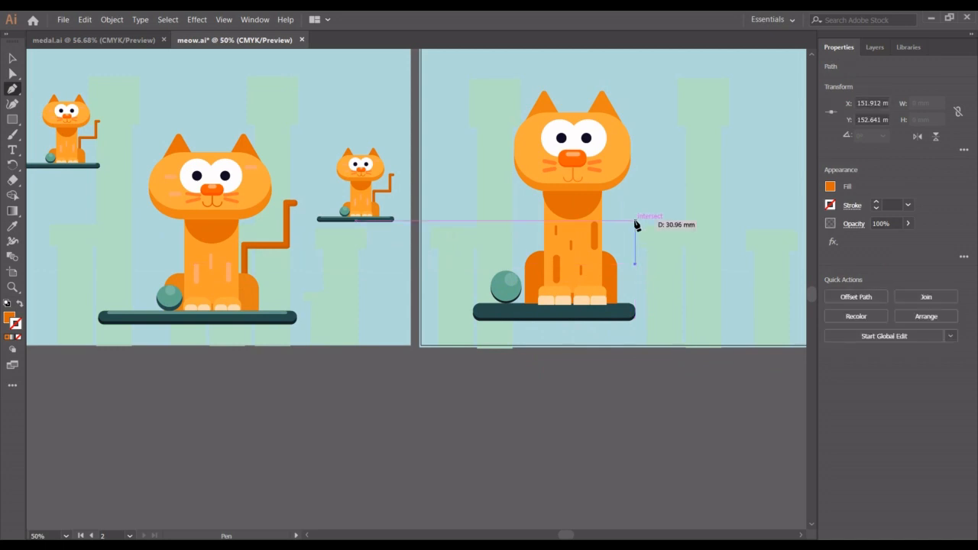
click(635, 221)
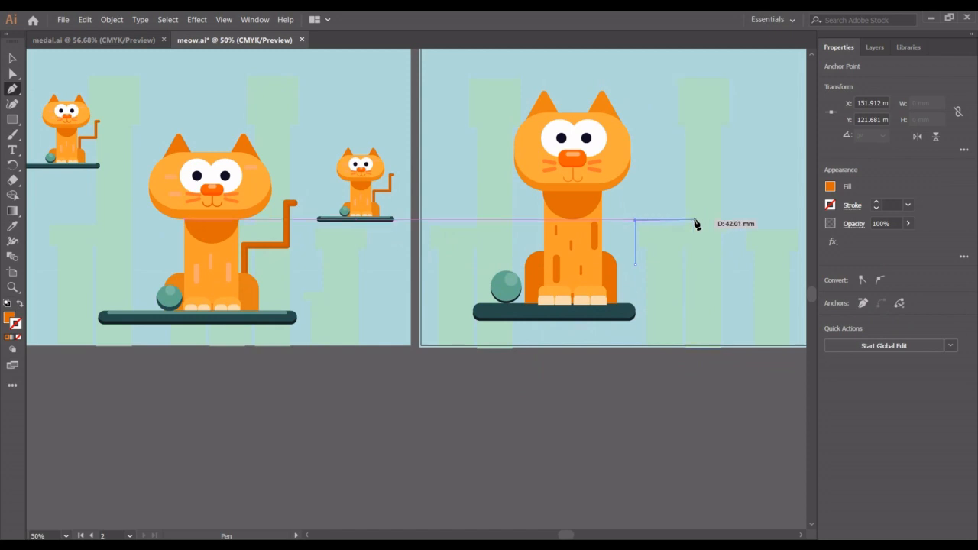
click(695, 222)
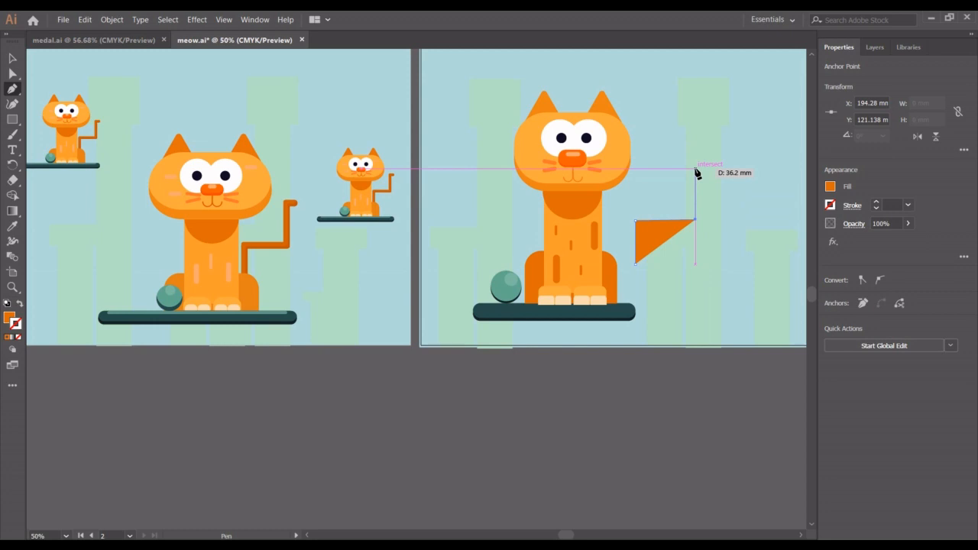
key(Escape)
click(695, 222)
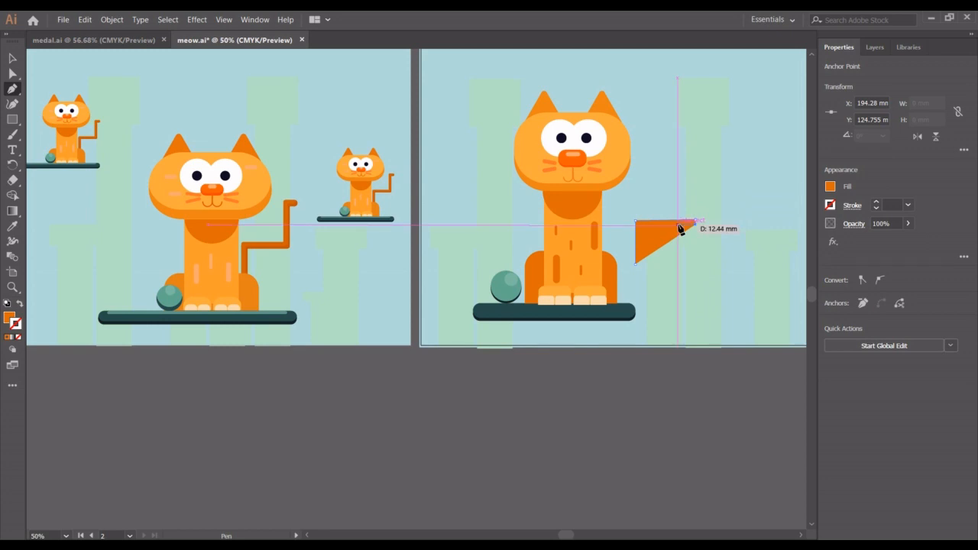
click(637, 223)
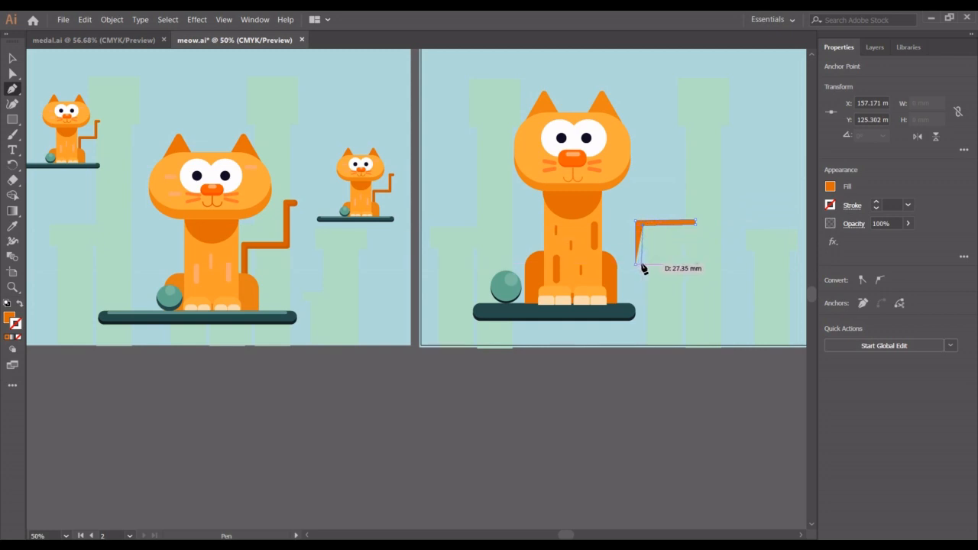
click(640, 266)
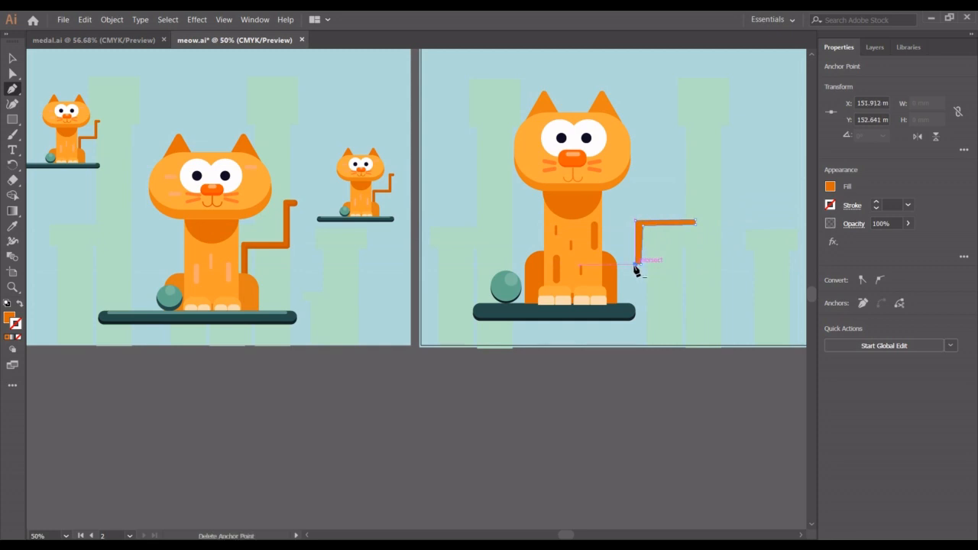
Duplicate the L-shaped tail piece, flip and rotate the copy upright, and attach it to the first piece's free end.
click(13, 60)
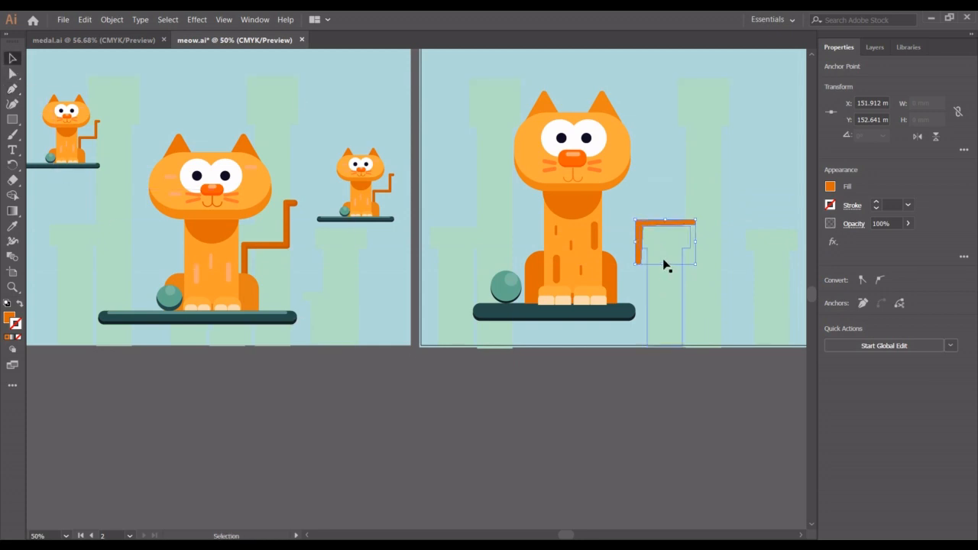
key(a)
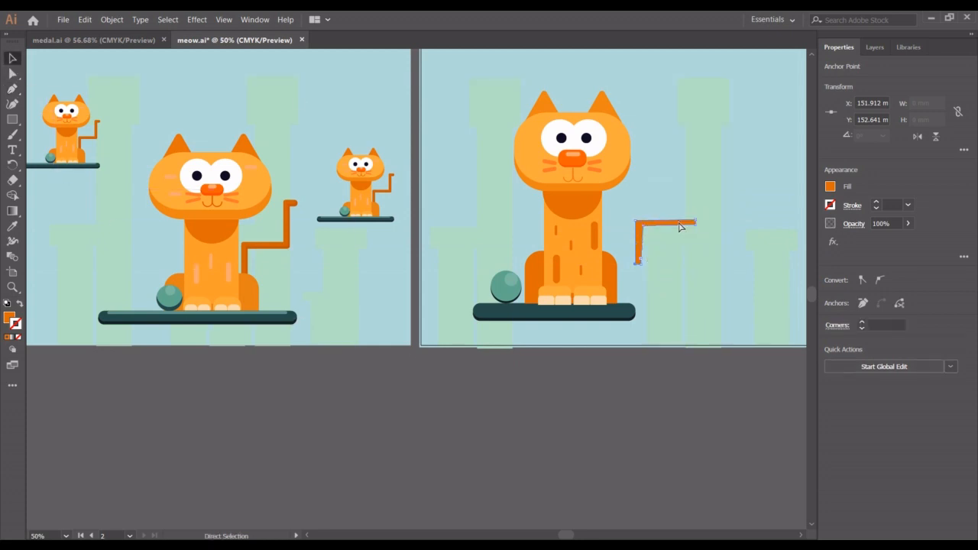
click(680, 226)
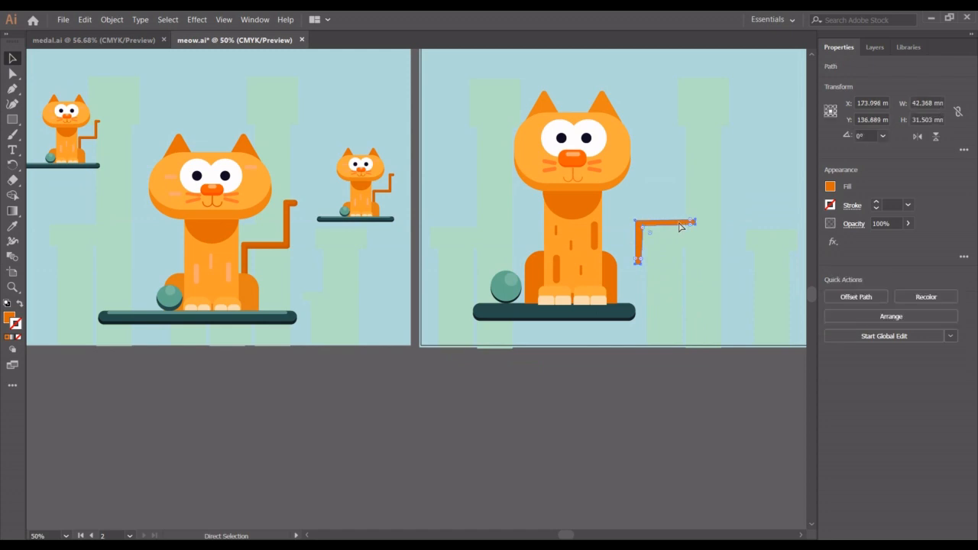
key(v)
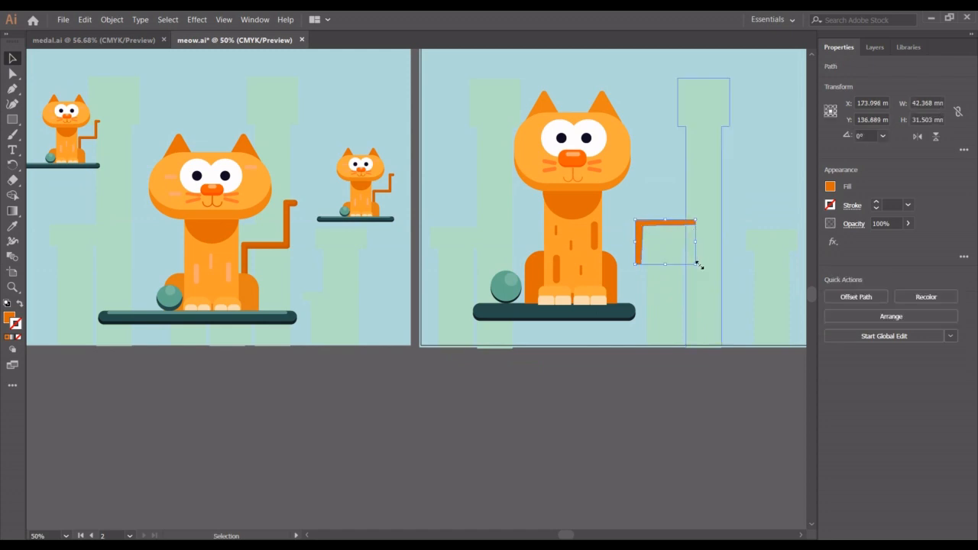
click(935, 136)
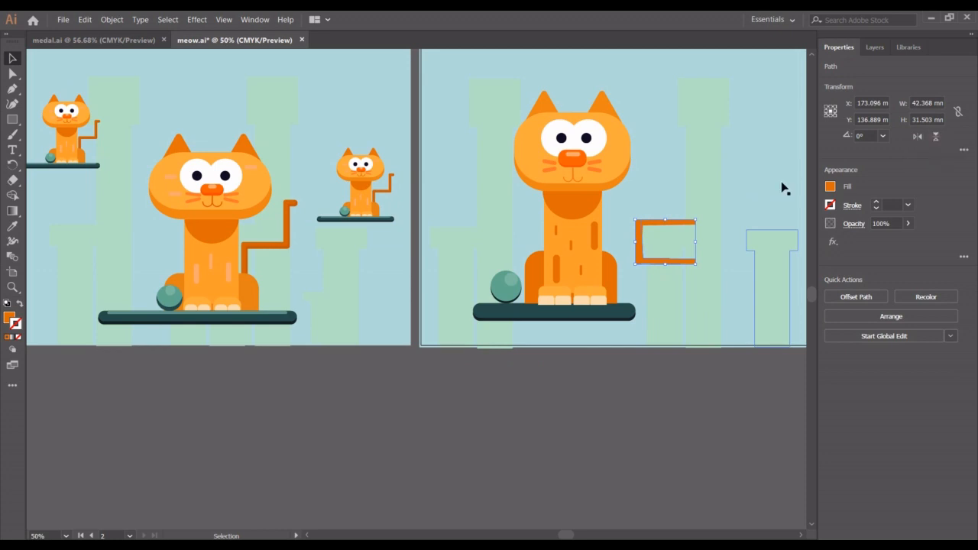
drag(664, 262, 662, 234)
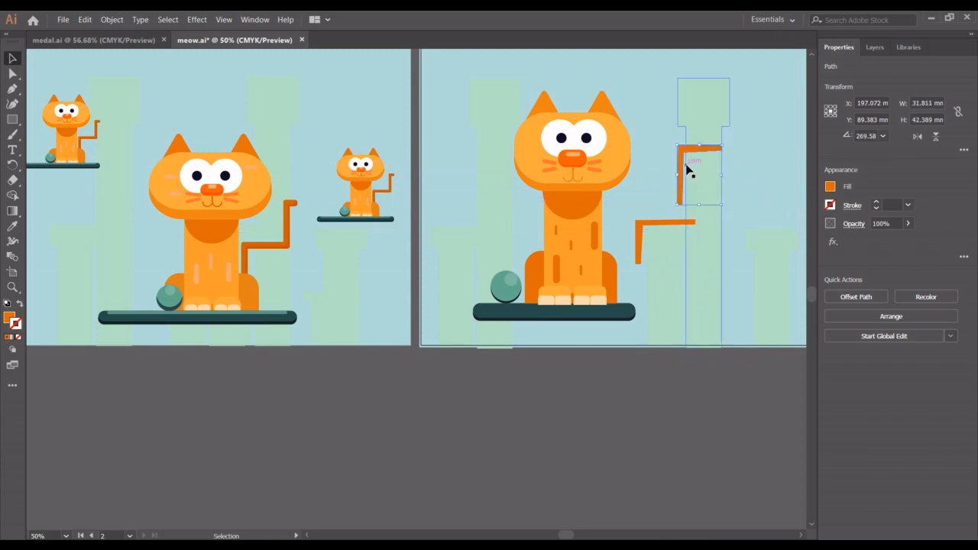
drag(684, 151, 696, 171)
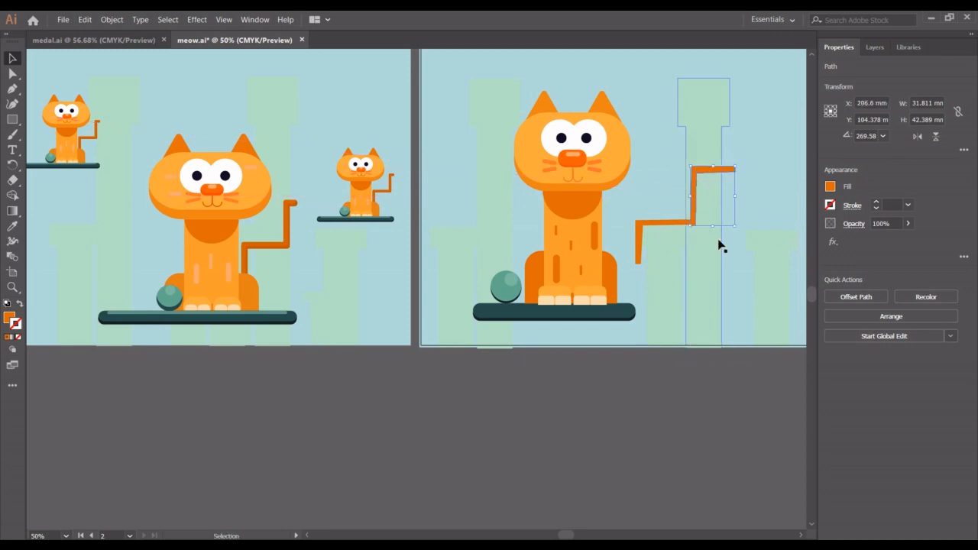
key(Up)
key(Up)
click(664, 425)
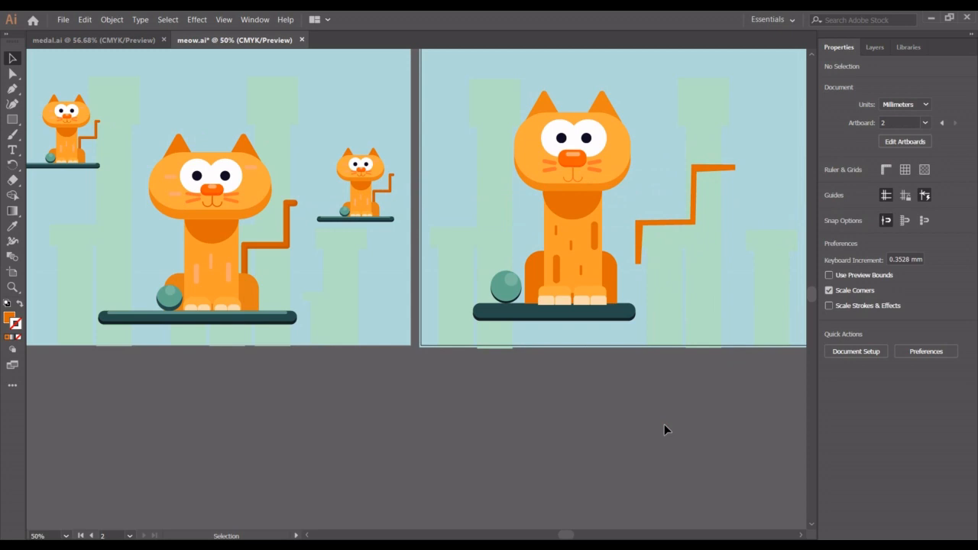
Narrow the upper tail piece to about 16 mm wide in isolation mode.
click(732, 175)
double_click(732, 175)
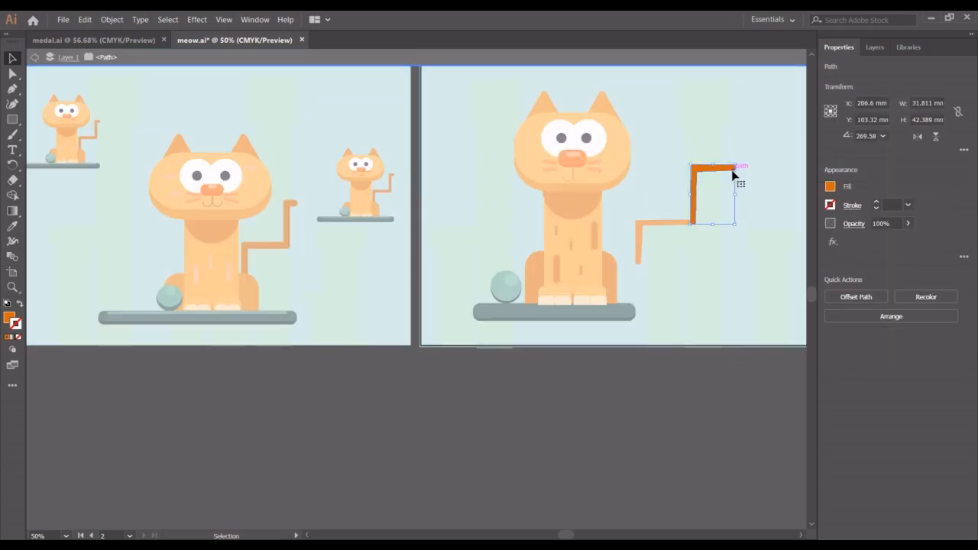
drag(735, 198, 715, 197)
click(727, 380)
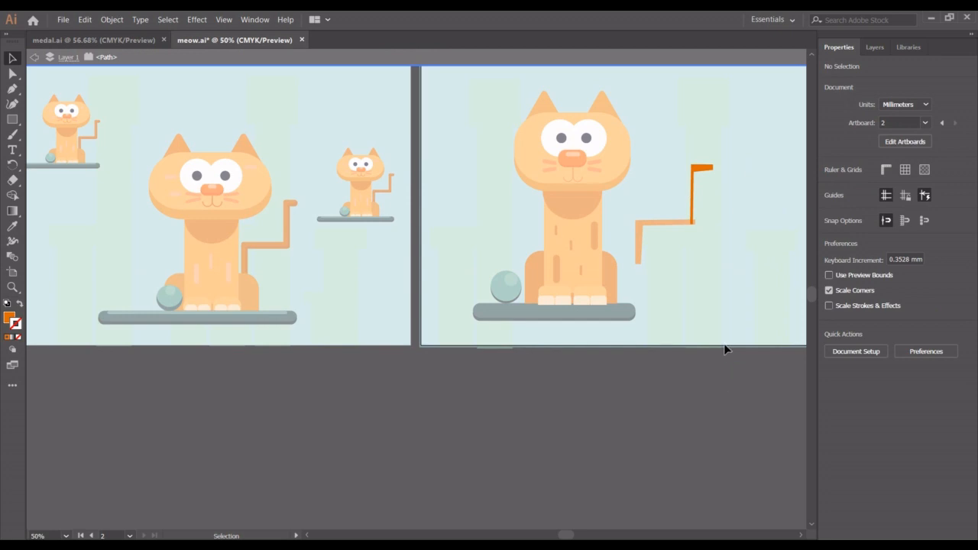
Delete both L-shaped tail pieces beside the cat.
key(ctrl+1)
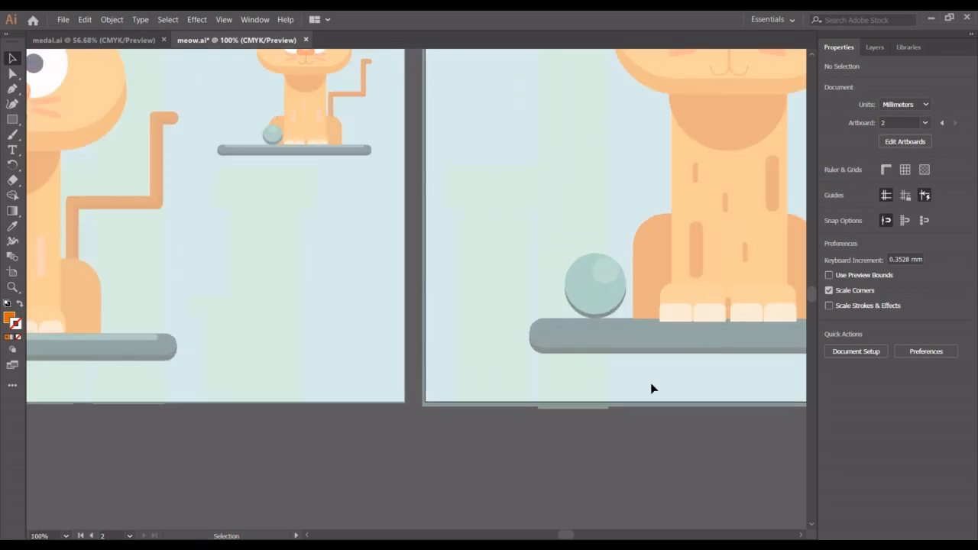
scroll(650, 386, right, 6)
scroll(651, 384, up, 5)
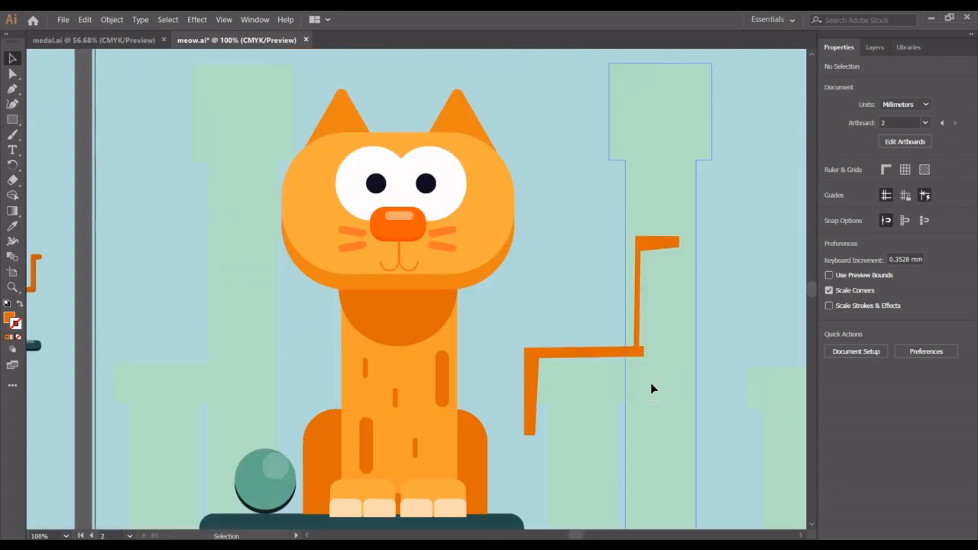
scroll(651, 385, down, 5)
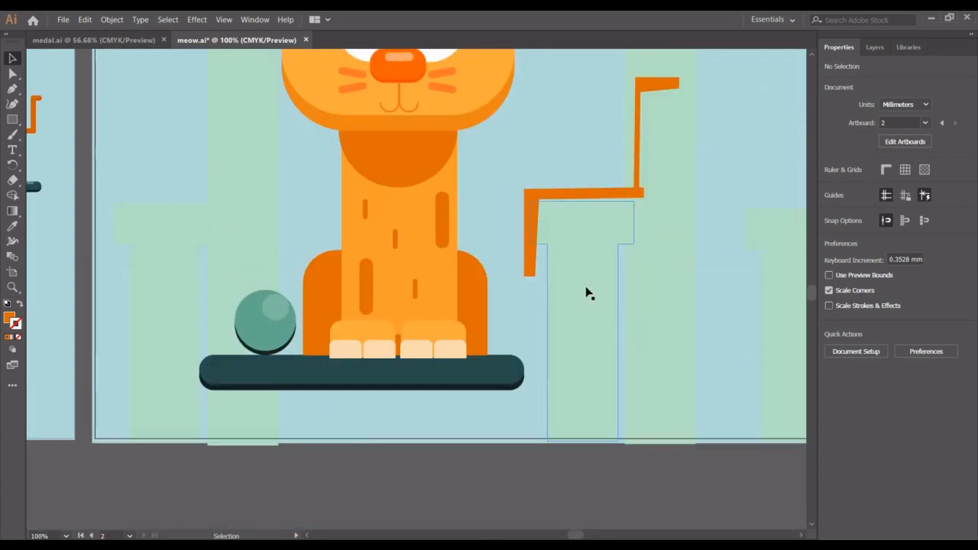
scroll(586, 290, up, 4)
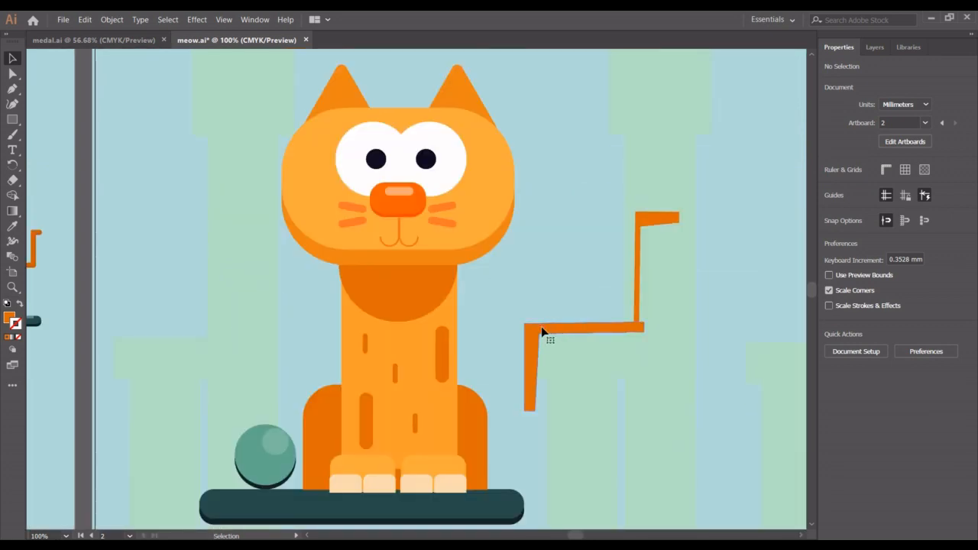
click(540, 332)
click(653, 226)
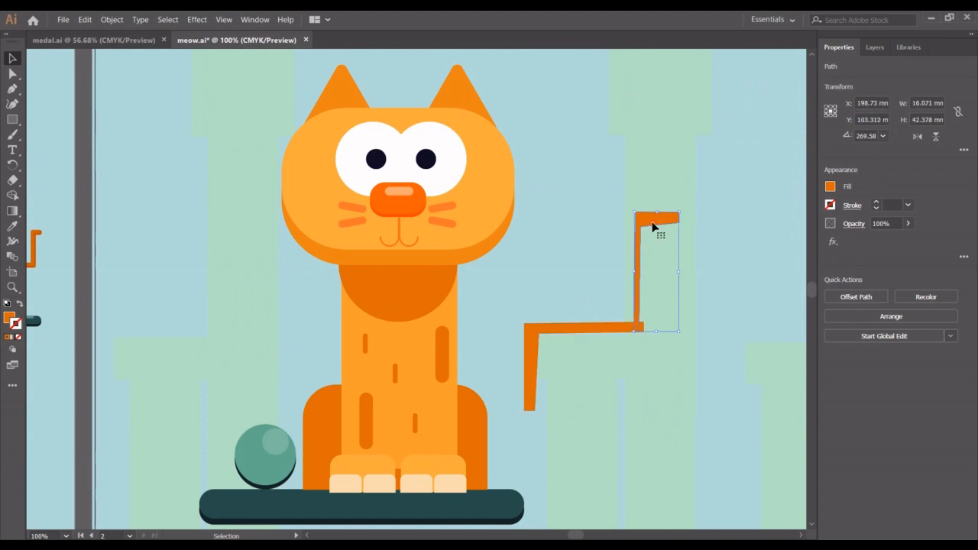
click(550, 327)
key(Delete)
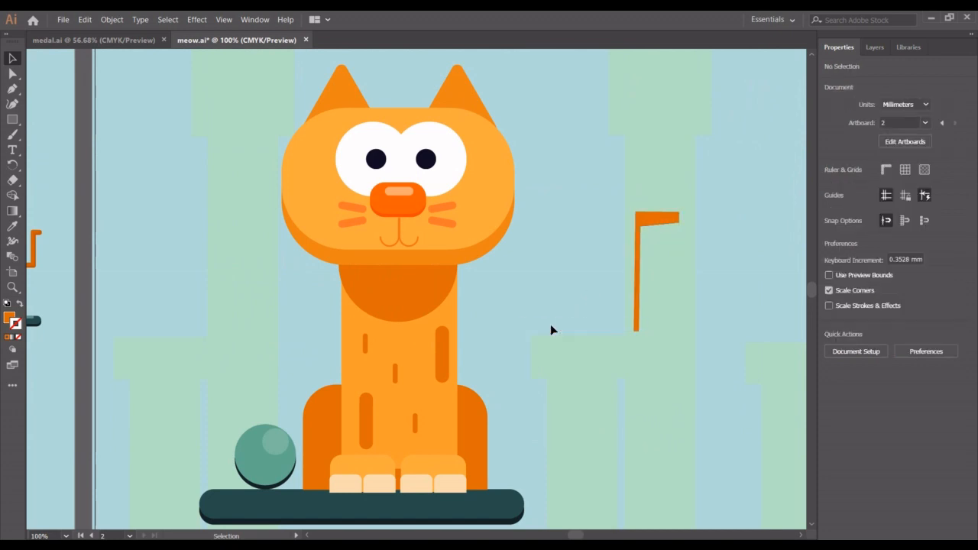
click(659, 222)
key(Delete)
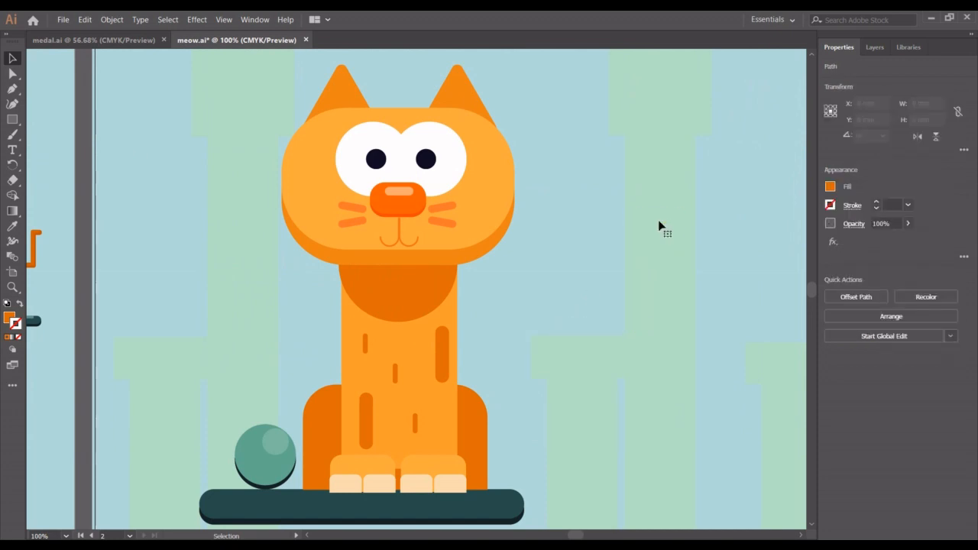
Draw a thin horizontal orange rectangle about 29 by 3 mm beside the cat's neck as a tail segment.
click(12, 120)
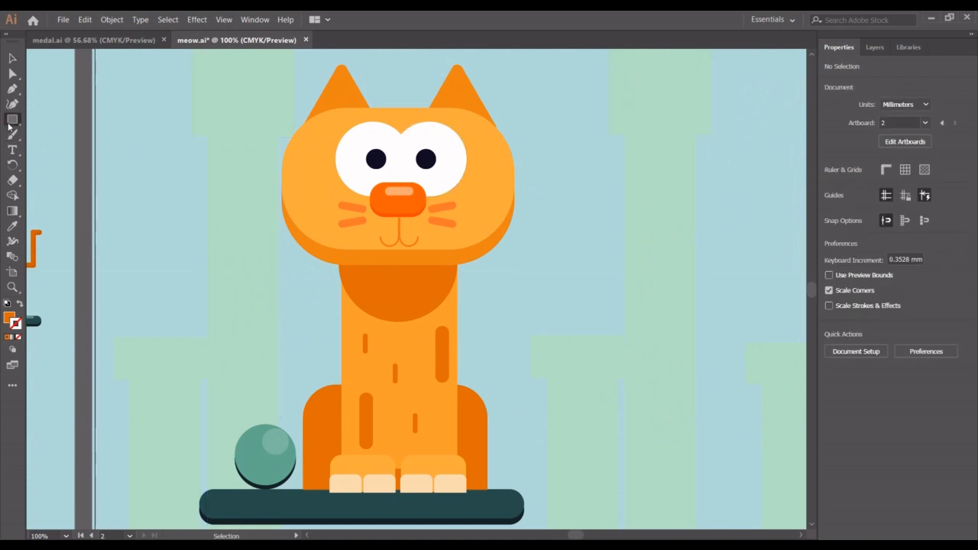
drag(518, 279, 546, 291)
key(a)
click(22, 59)
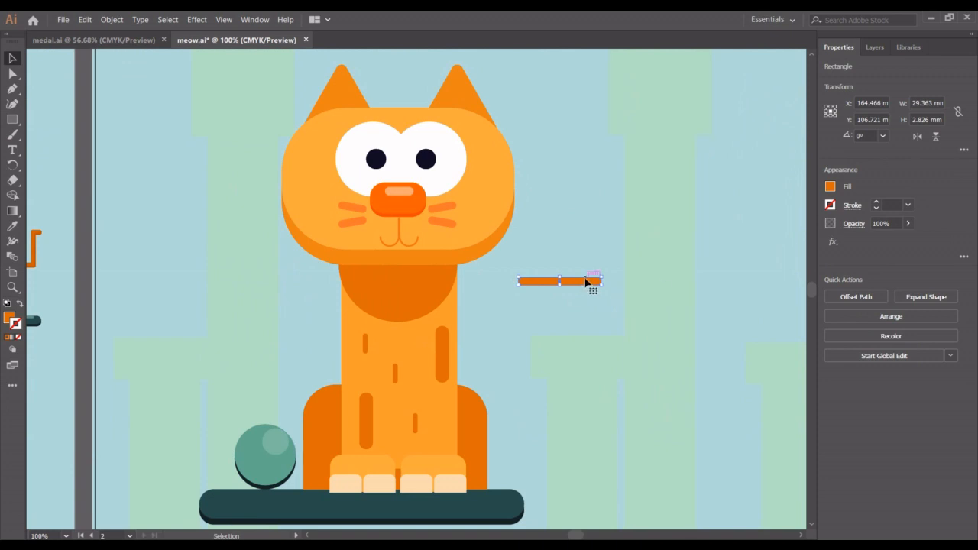
Duplicate the horizontal orange tail bar in place and nudge the copy up by about 1 mm.
key(a)
key(v)
key(Up)
key(Up)
key(Up)
key(Up)
key(Down)
key(Down)
click(520, 328)
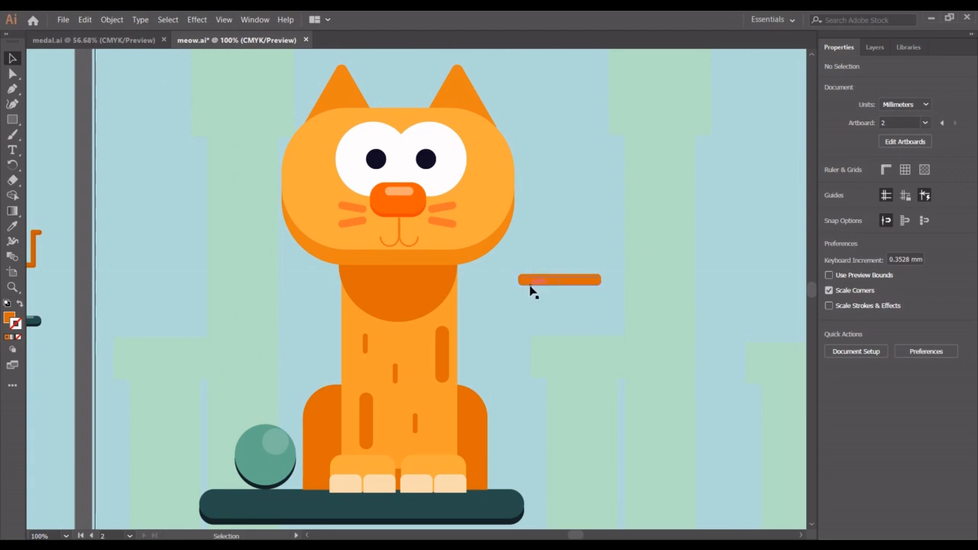
Recolour the lower tail bar with the darker orange sampled from the small reference cat's tail.
click(527, 287)
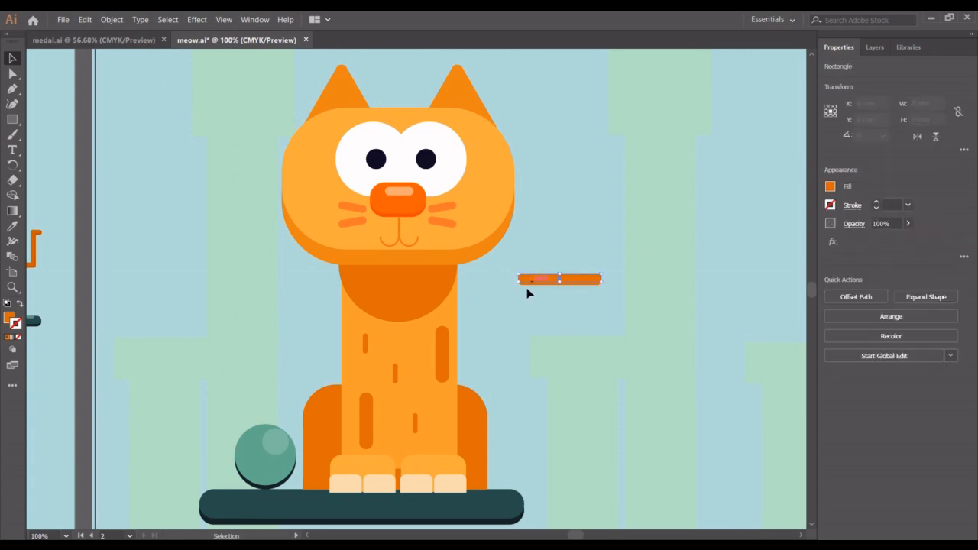
key(ctrl+shift+a)
click(526, 285)
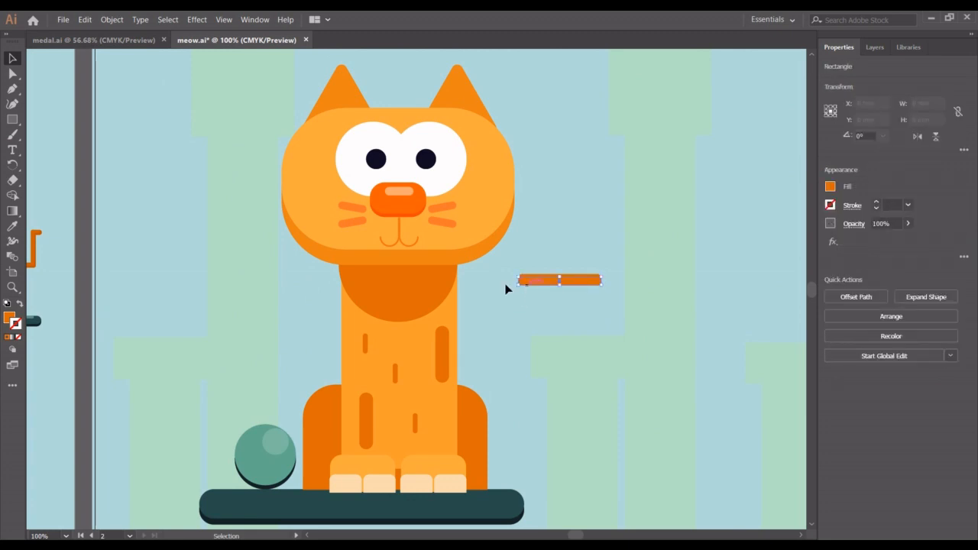
click(12, 227)
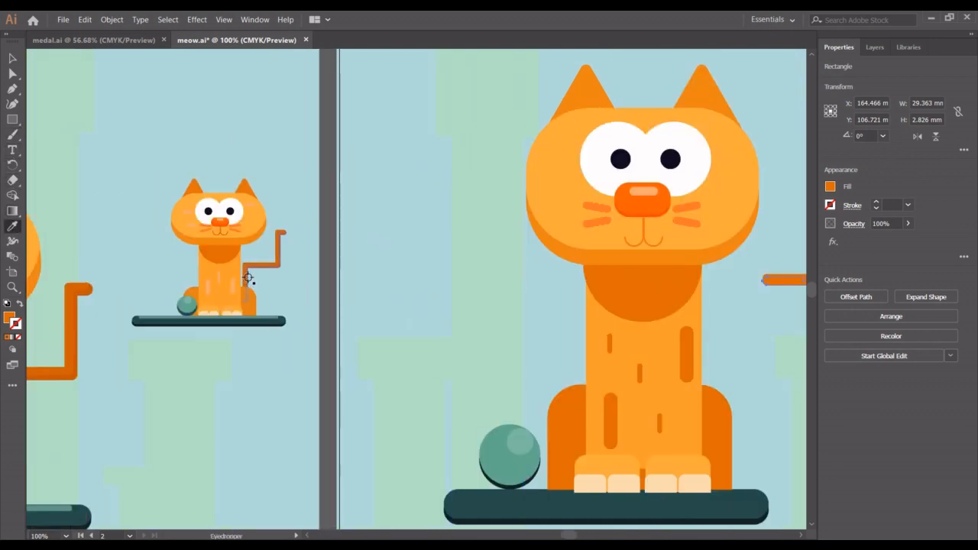
click(12, 58)
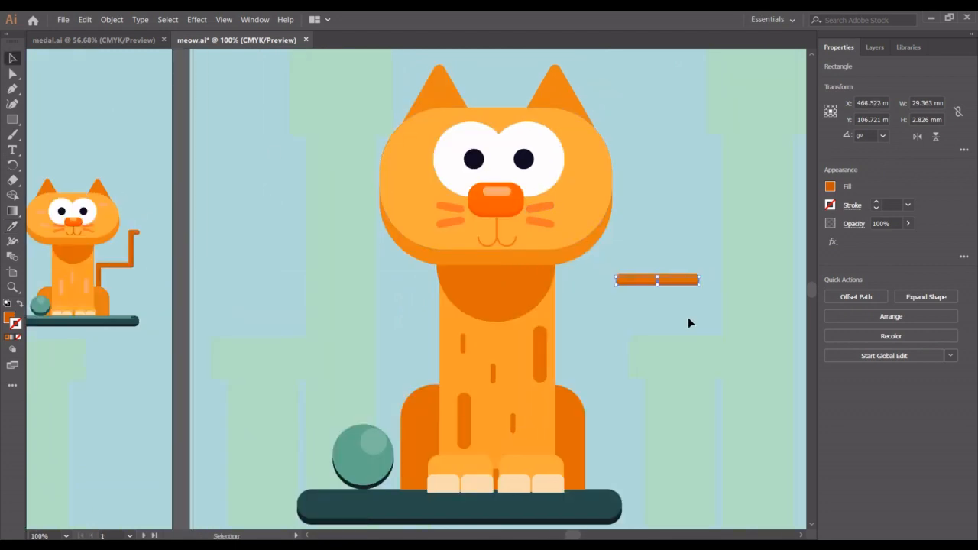
Group the two overlapping horizontal bars into one shaded tail segment.
click(685, 310)
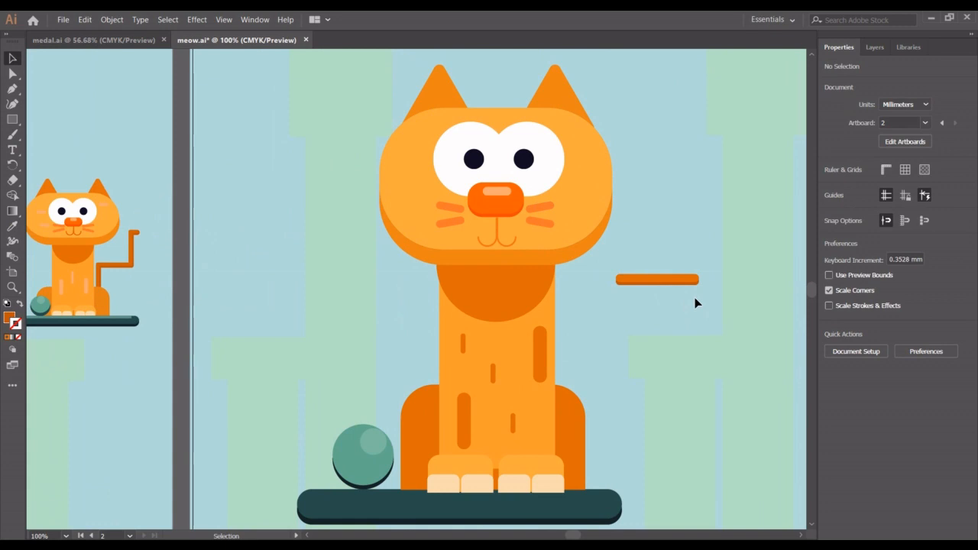
drag(695, 298, 659, 270)
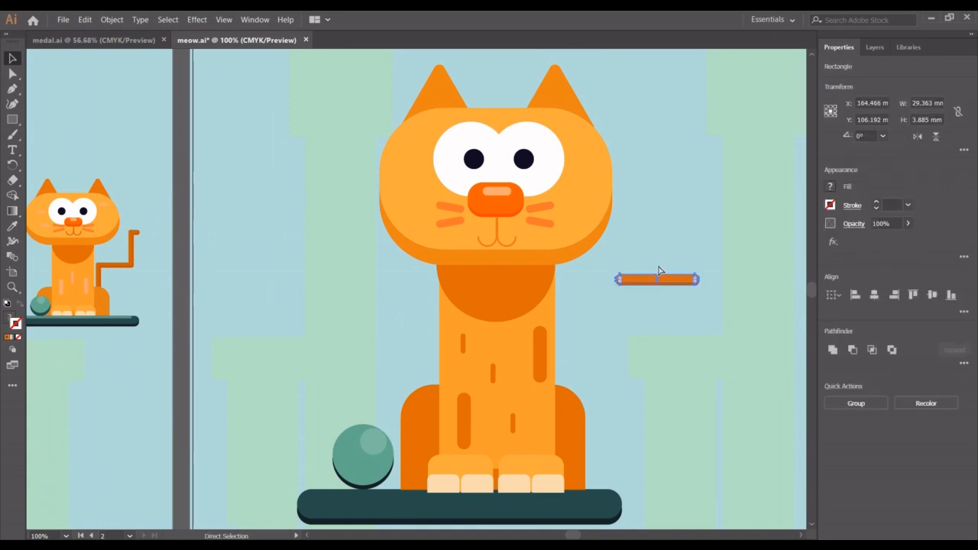
key(ctrl+g)
Make an upright single-colour bar of about 3 by 29 mm hanging from the shaded segment's end nearest the cat.
key(ctrl+z)
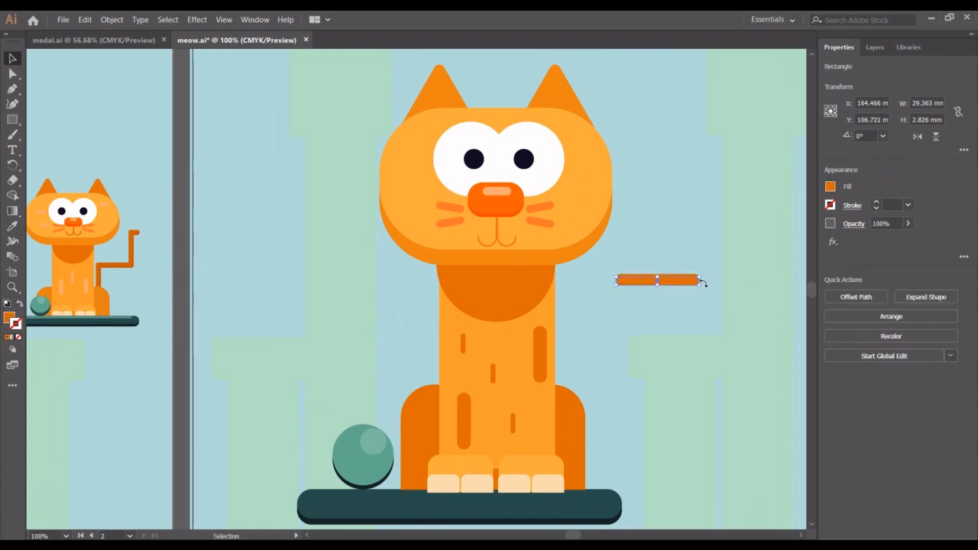
drag(705, 285, 619, 336)
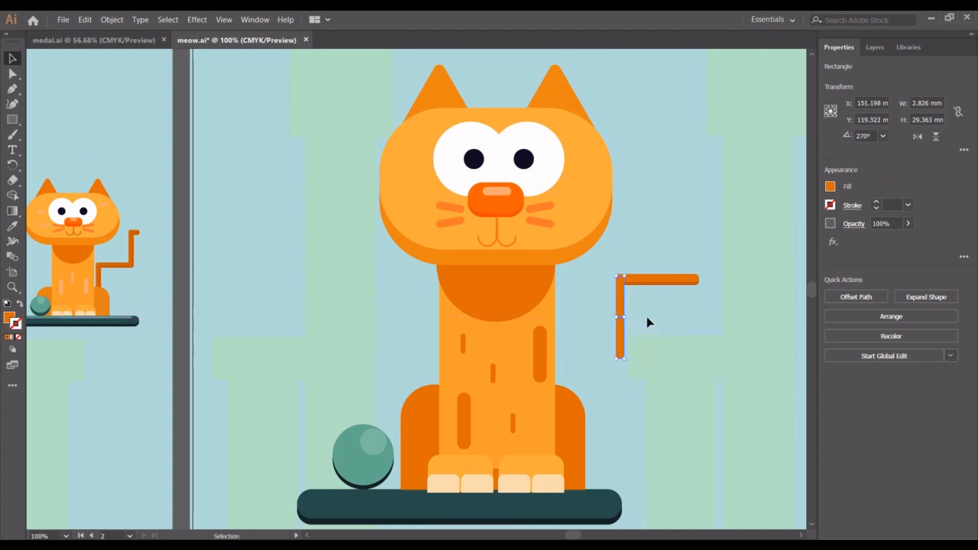
click(646, 317)
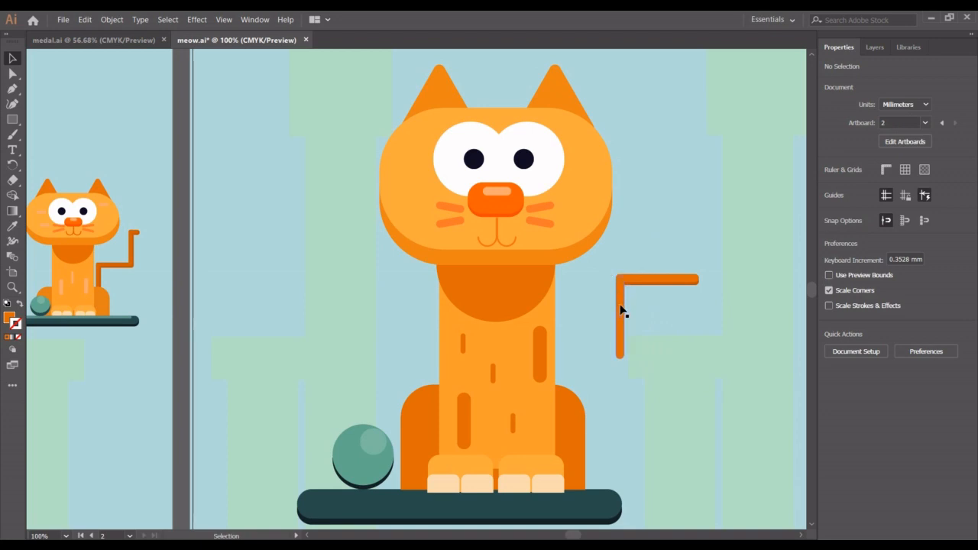
click(619, 305)
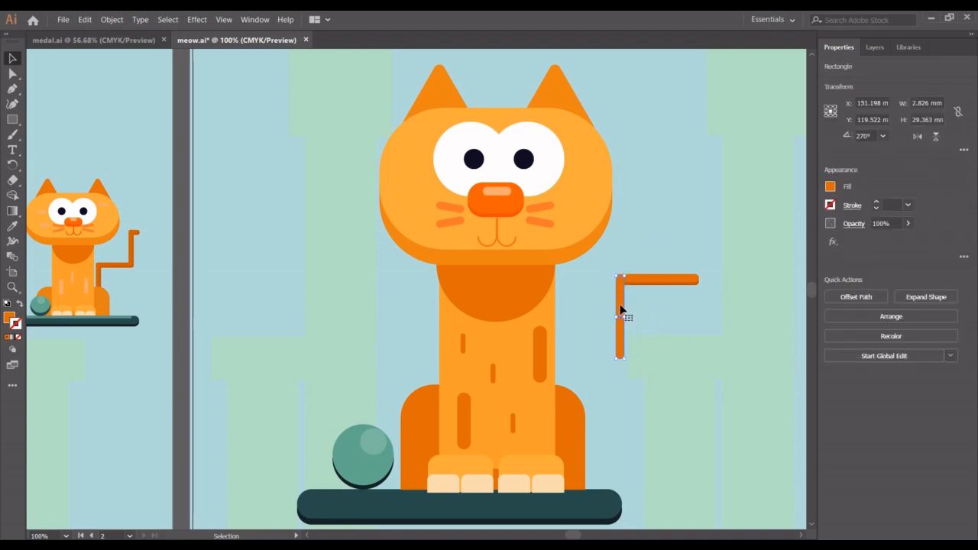
Duplicate the shaded horizontal segment, rotate the copy upright, and stand it on the segment's outer end.
drag(652, 281, 654, 249)
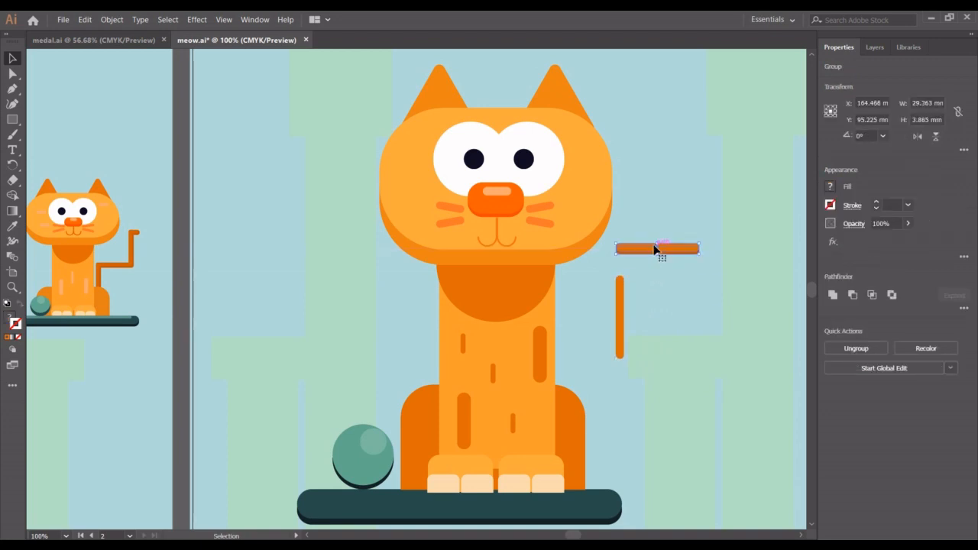
key(ctrl+z)
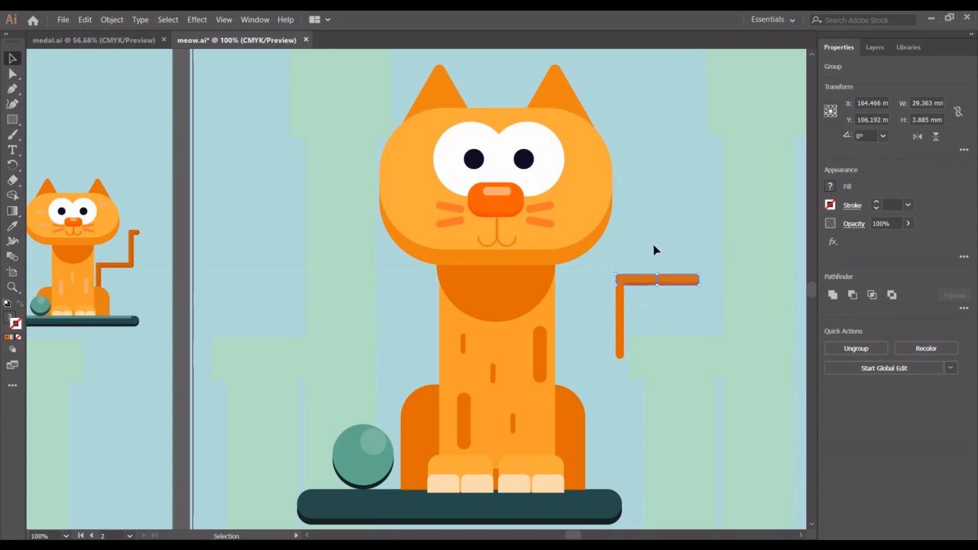
drag(670, 281, 756, 372)
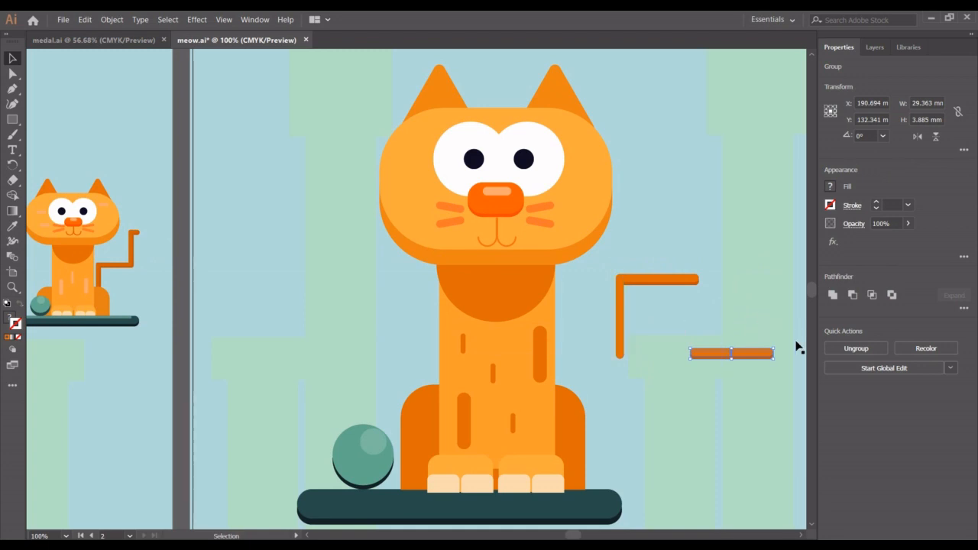
drag(776, 359, 720, 411)
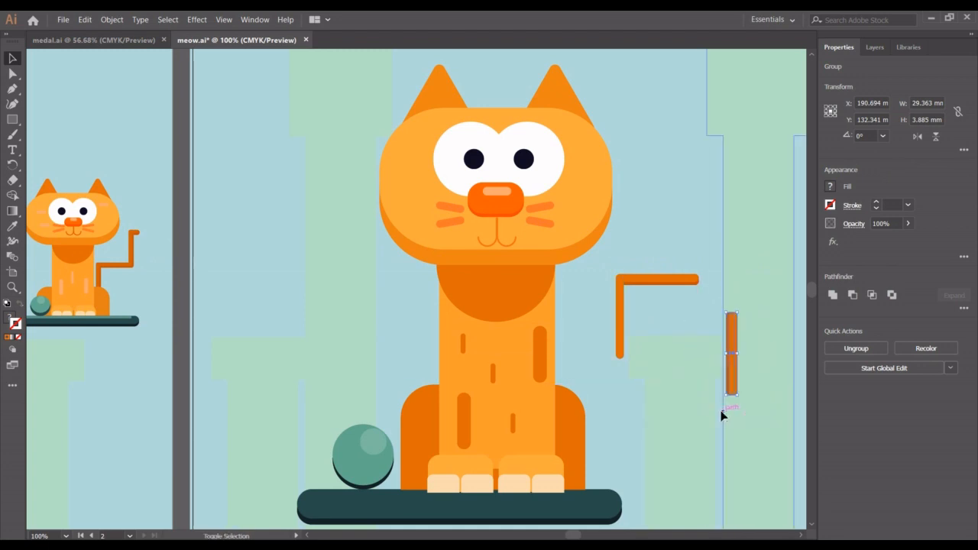
drag(726, 312, 697, 240)
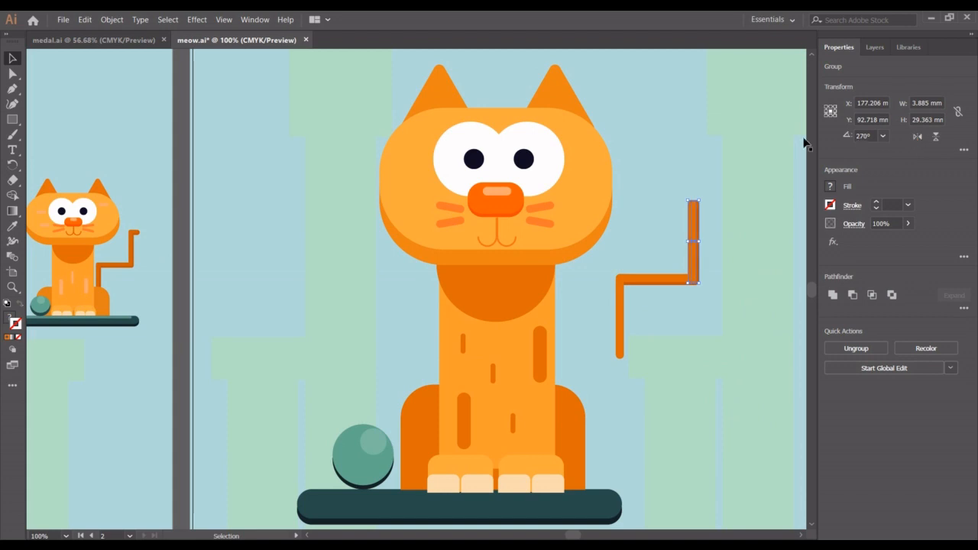
click(678, 152)
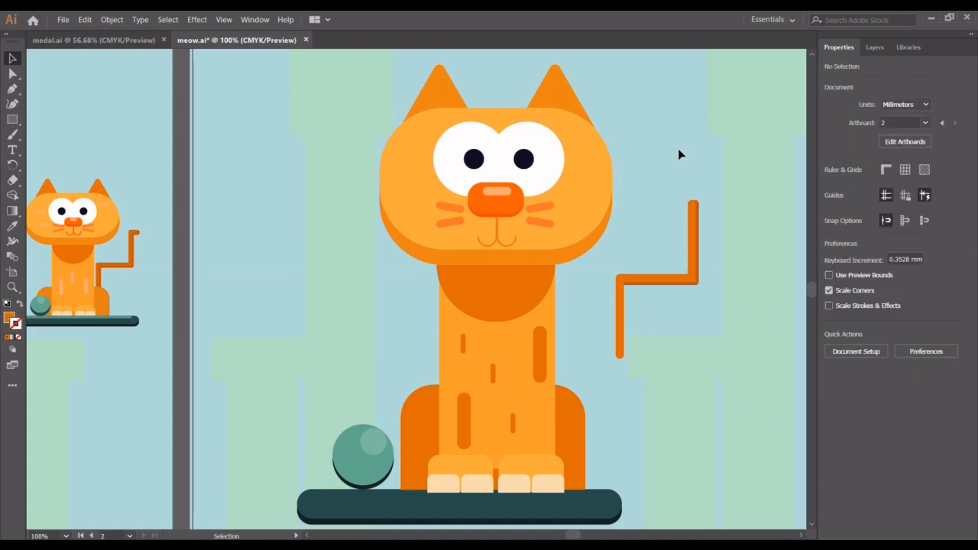
Duplicate the upright shaded segment, turn the copy horizontal at its upper end, and shorten it to about 10.5 mm as the tail tip.
click(692, 243)
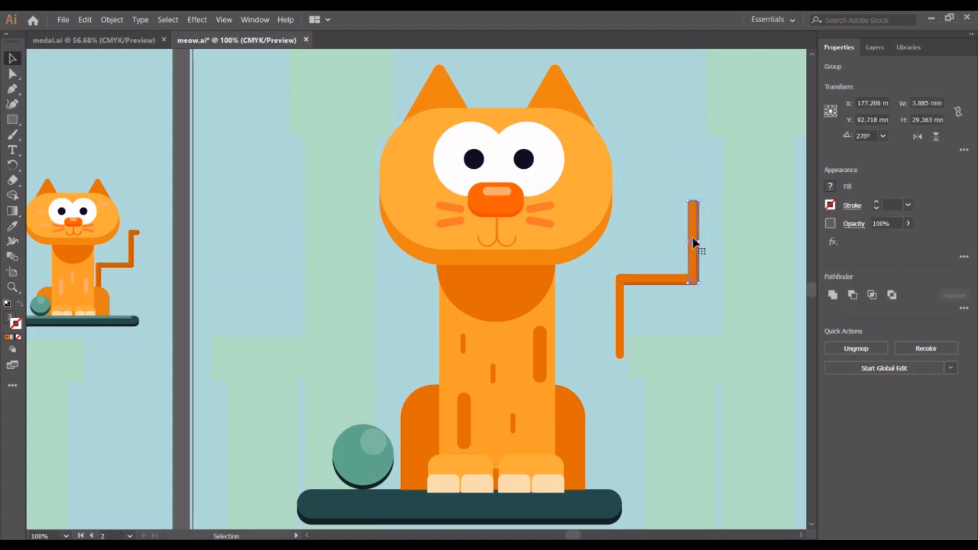
drag(693, 227, 693, 157)
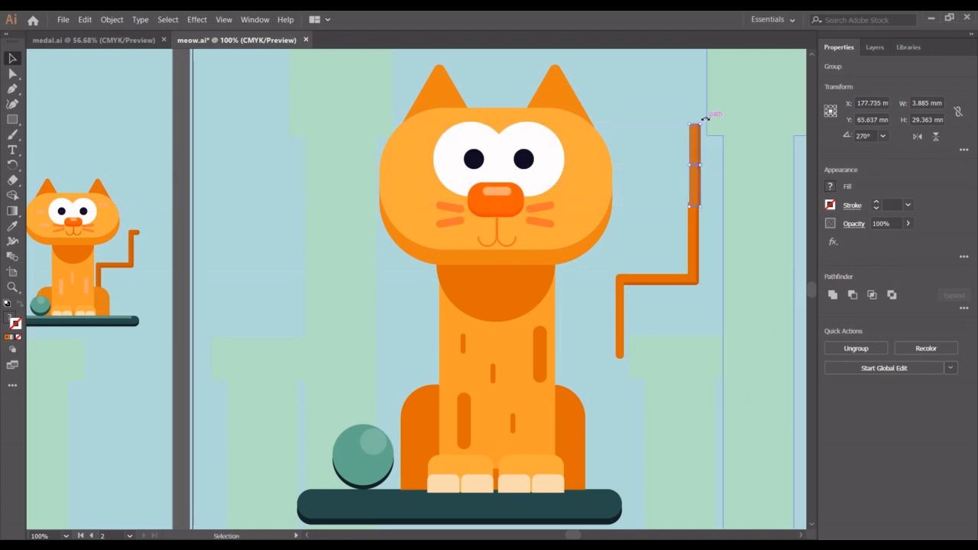
drag(705, 119, 738, 204)
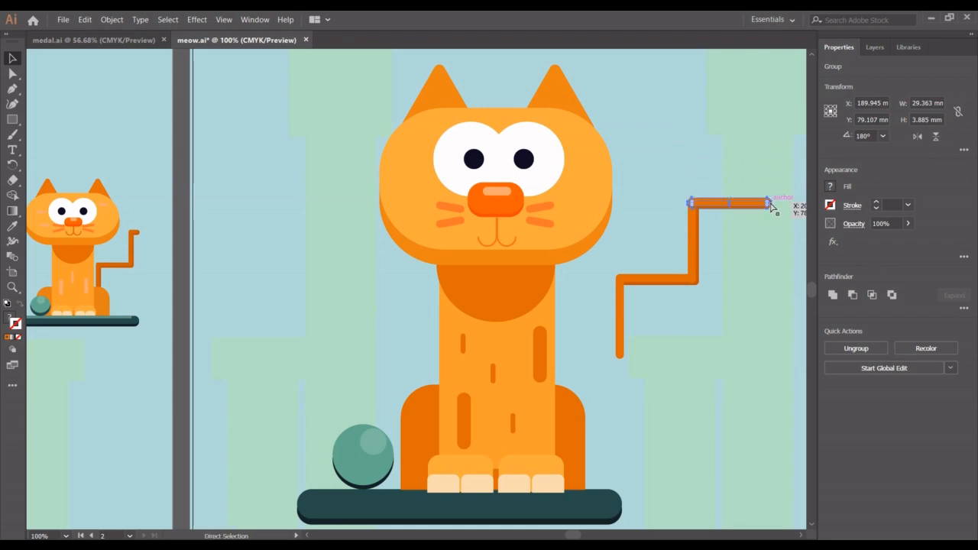
key(ctrl+plus)
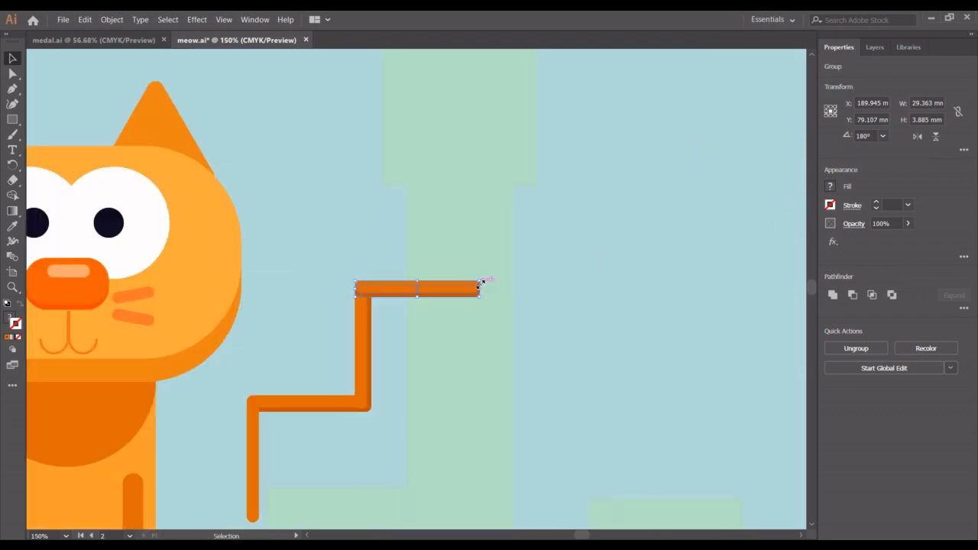
drag(479, 288, 399, 291)
click(329, 237)
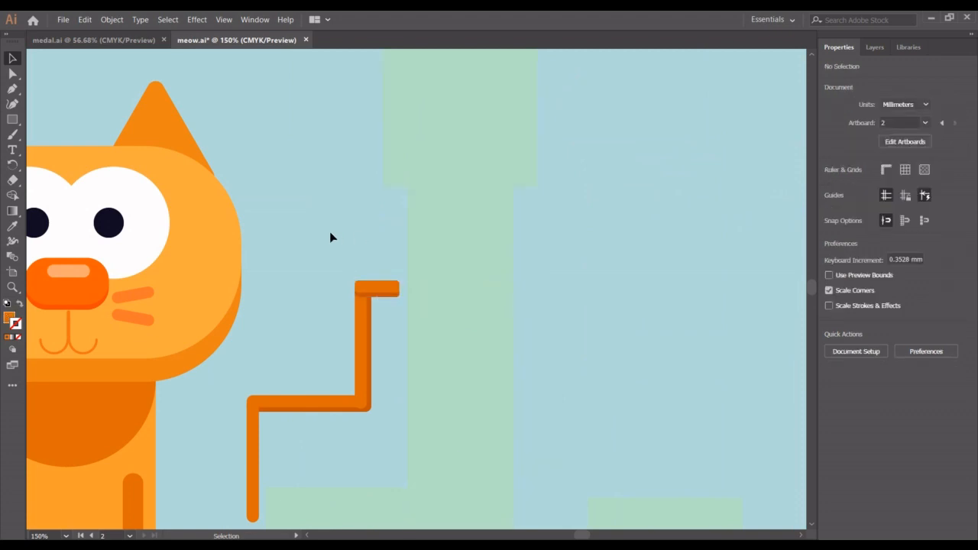
Round the corners of both bars in the short tail tip into fully curved ends.
drag(396, 301, 389, 264)
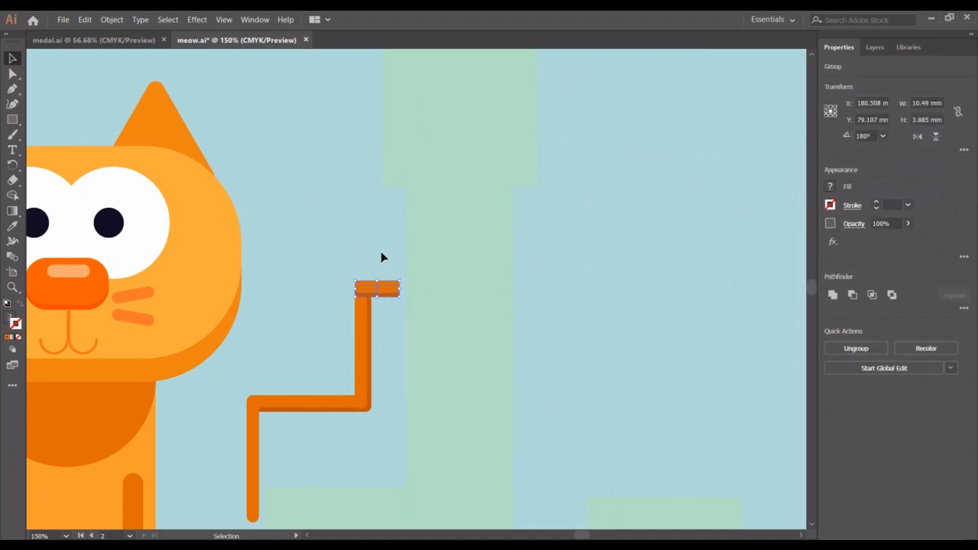
key(ctrl+plus)
key(ctrl+plus)
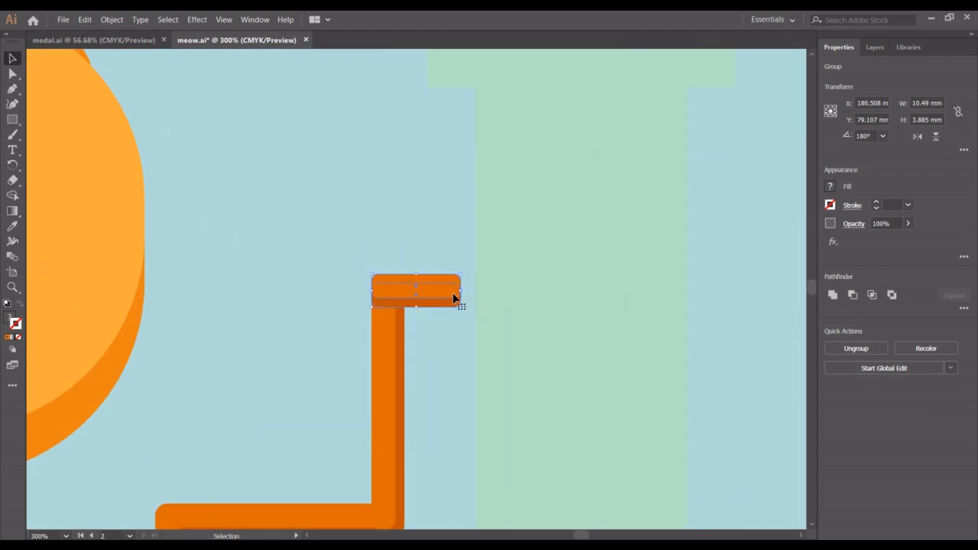
key(a)
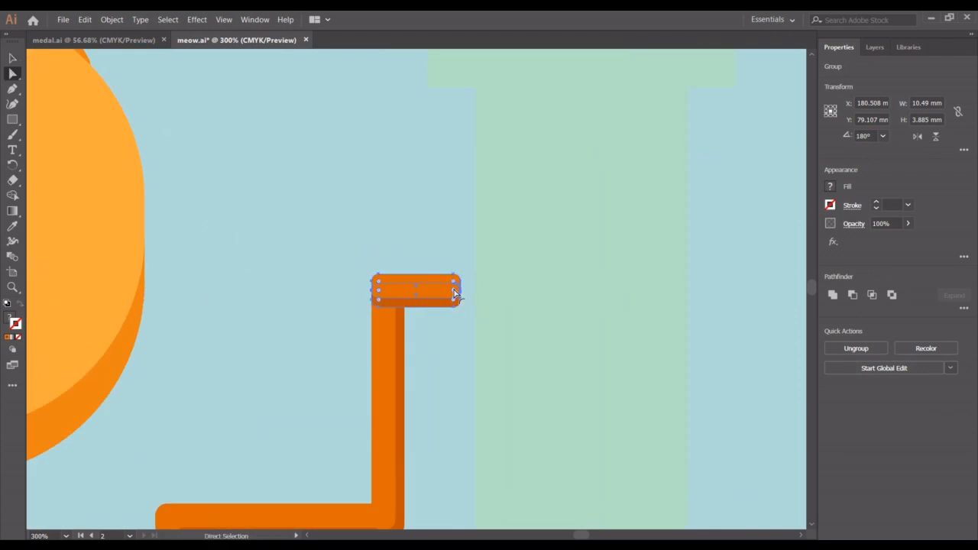
drag(454, 283, 430, 279)
click(457, 327)
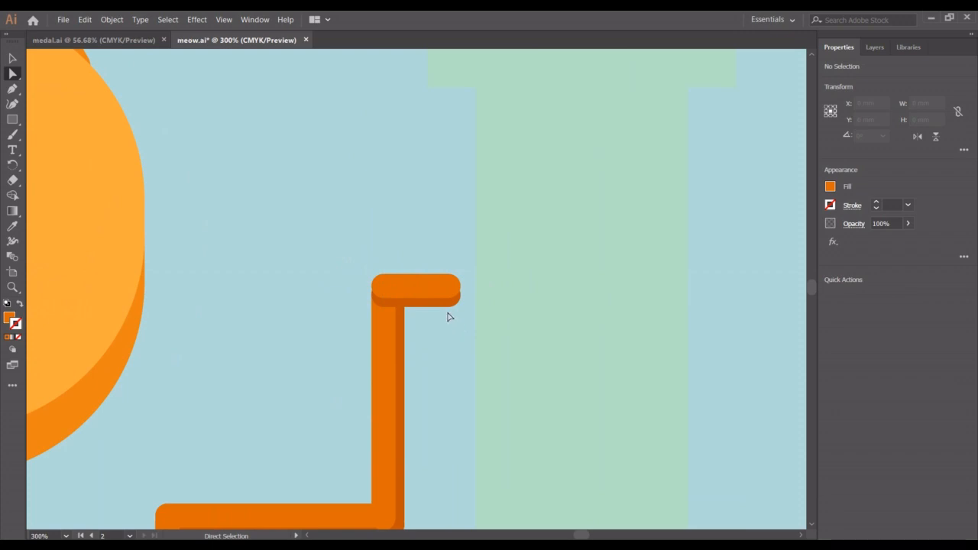
click(430, 306)
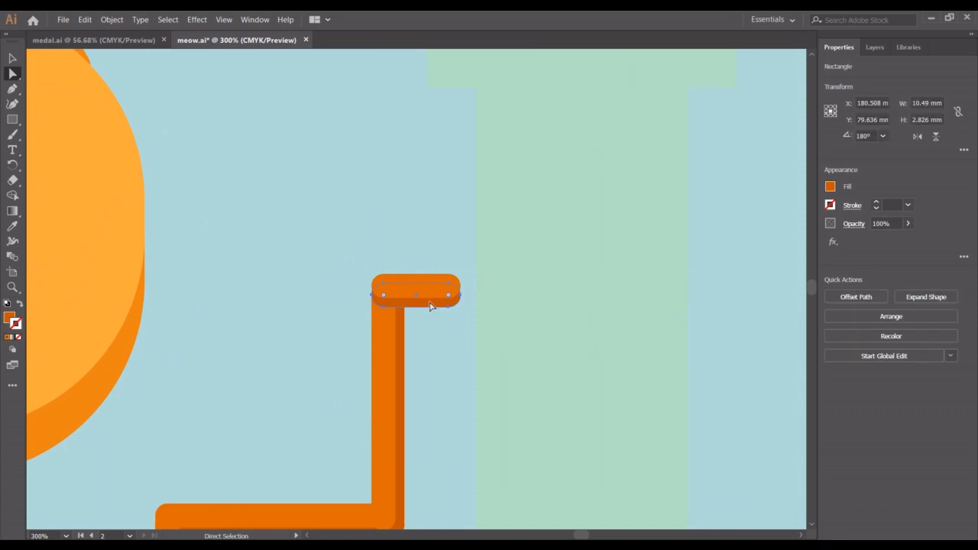
right_click(430, 306)
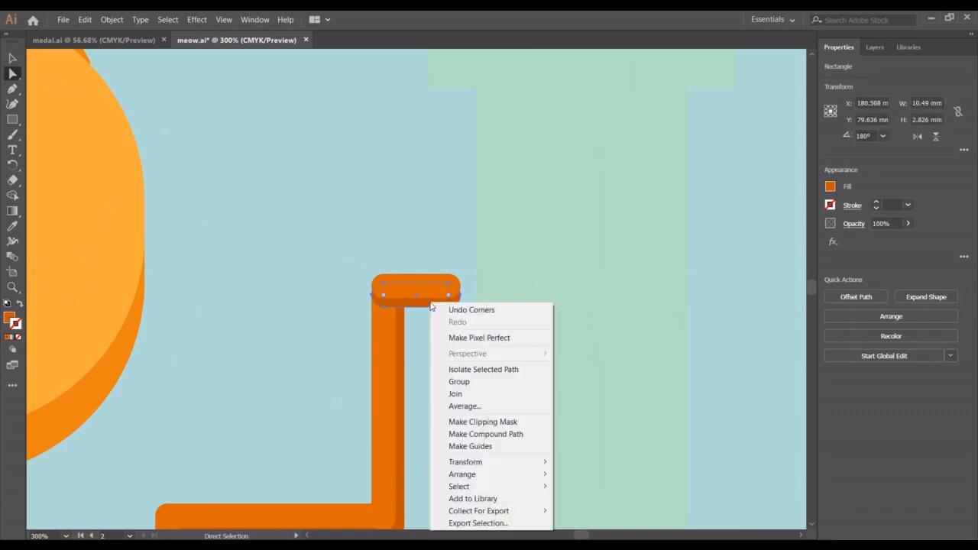
click(410, 330)
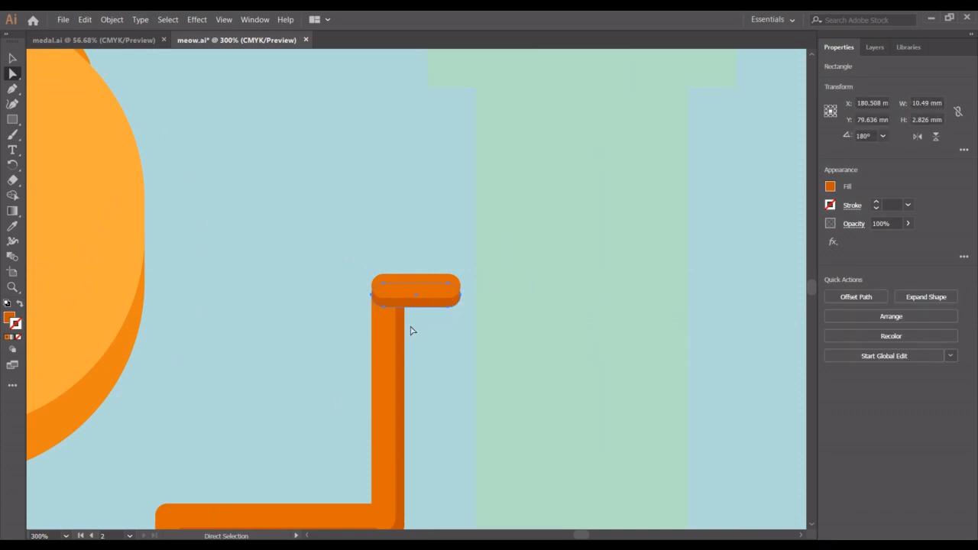
Select all the tail segments, including the lower upright bar, and group them into one tail.
key(ctrl+minus)
key(ctrl+minus)
key(ctrl+minus)
key(ctrl+minus)
key(v)
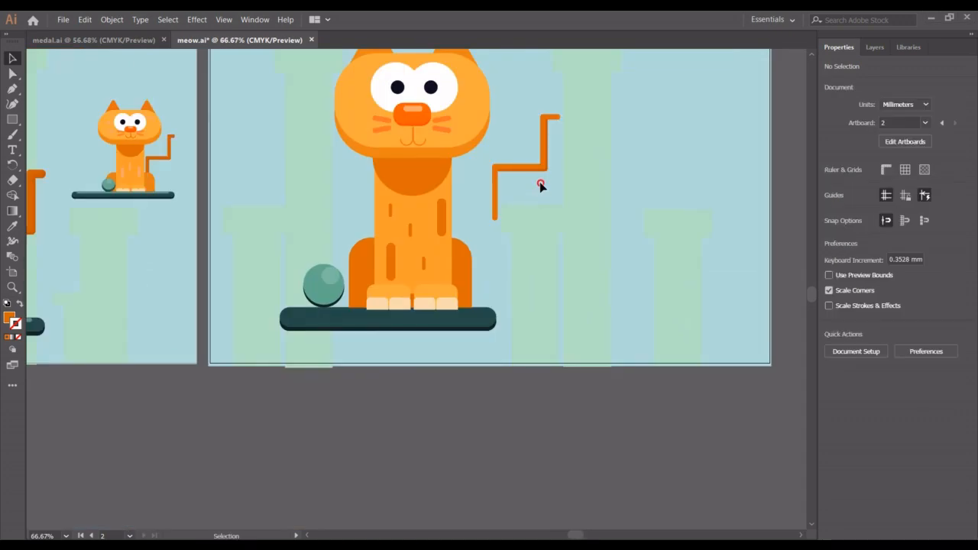
click(488, 164)
drag(513, 115, 544, 191)
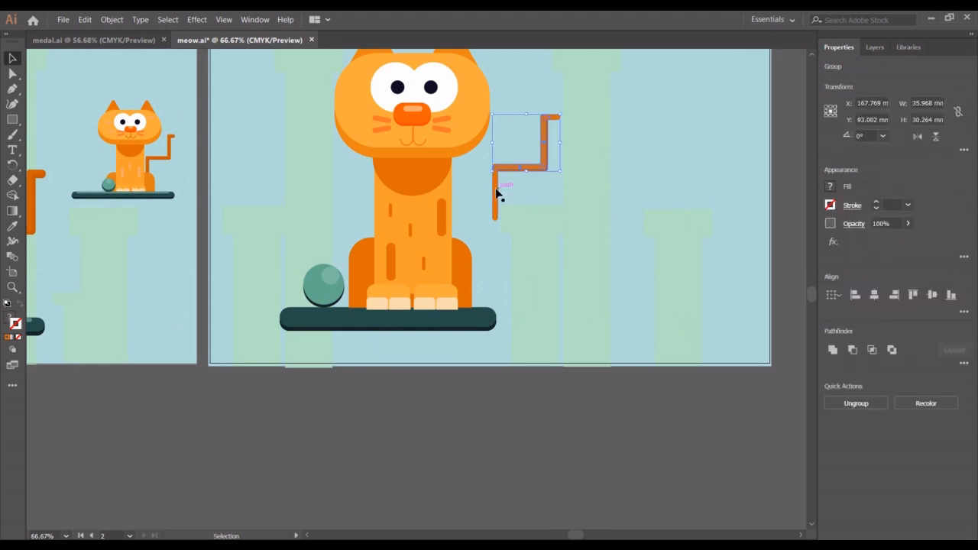
shift+click(496, 194)
key(ctrl+g)
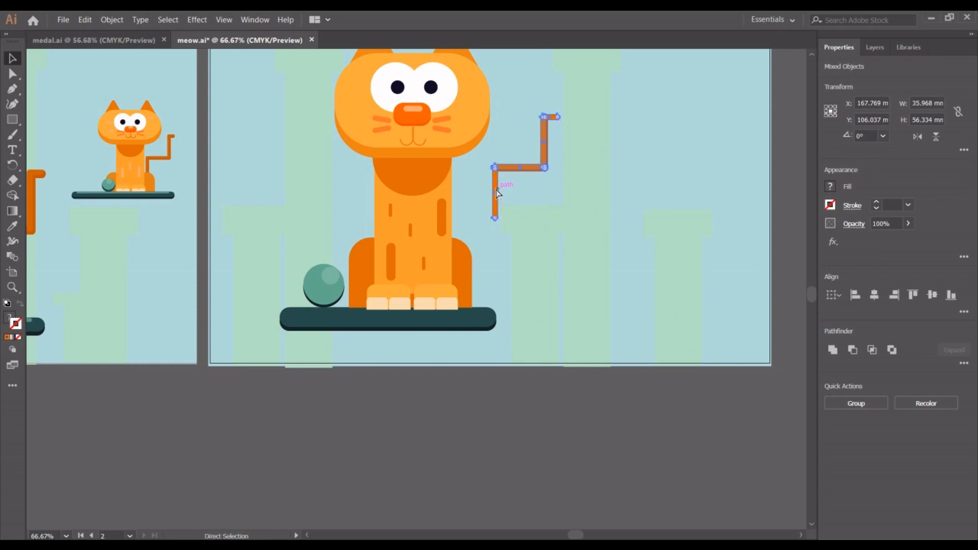
Move the tail against the cat's back so it overlaps the haunch, and arrange it behind the body.
drag(496, 193, 460, 224)
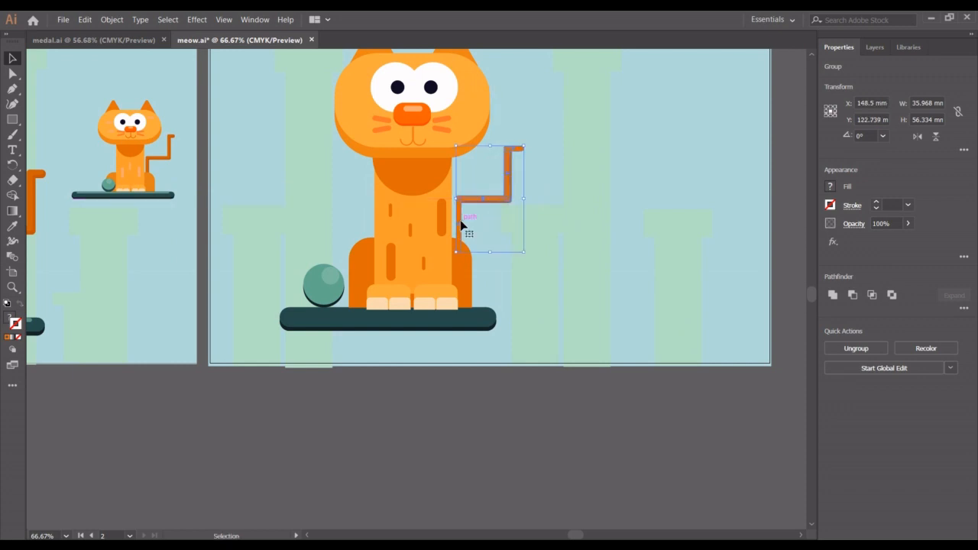
right_click(461, 224)
click(662, 146)
click(506, 318)
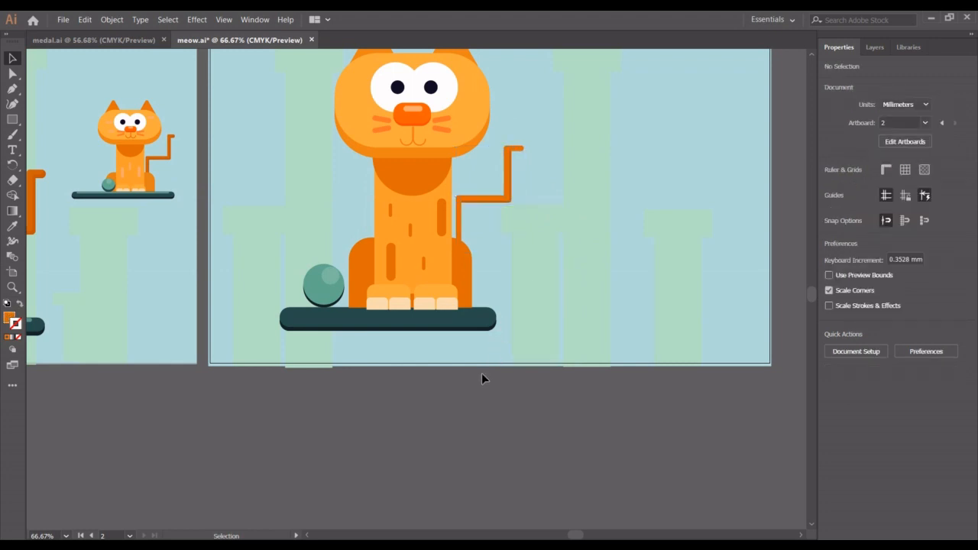
click(460, 277)
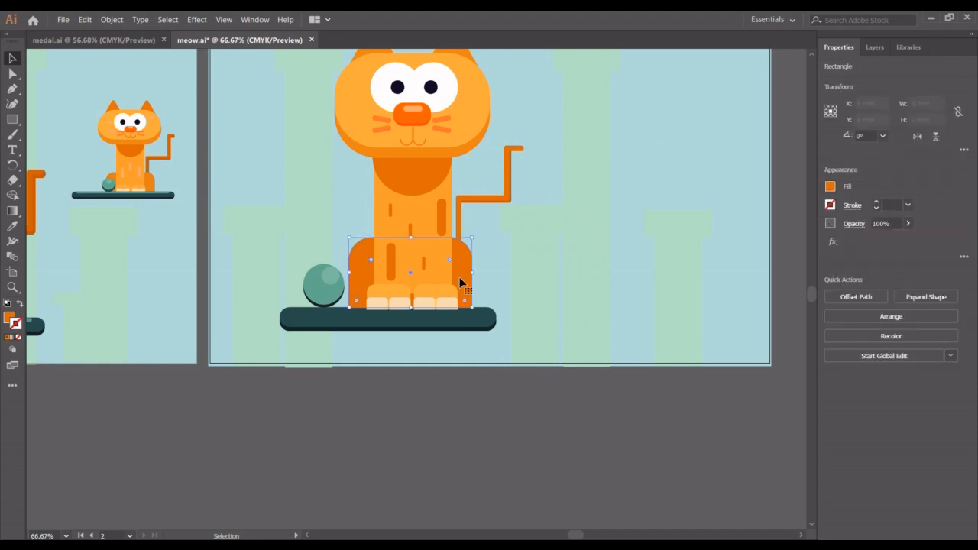
Recolor the rounded haunch shape with the Eyedropper, sampling the lighter orange from the haunch of the small reference cat.
click(13, 226)
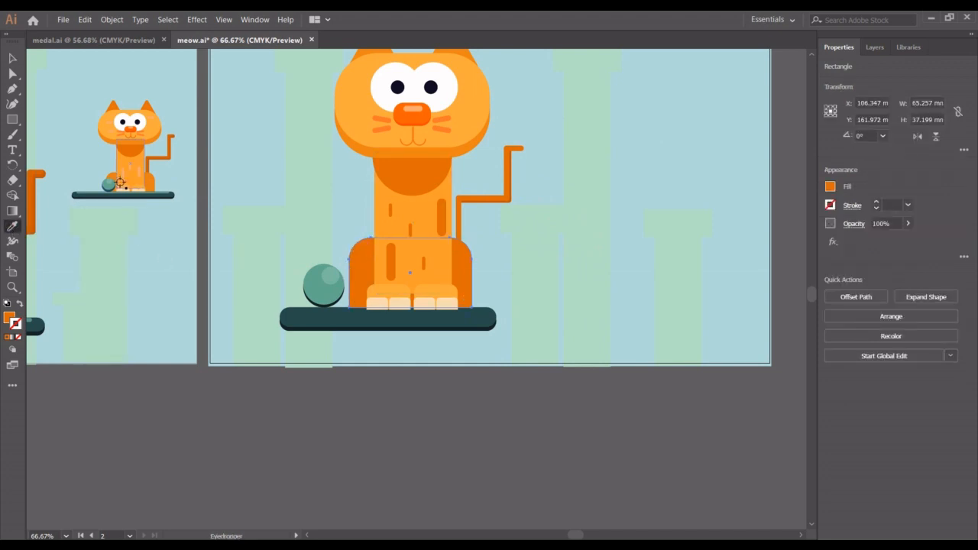
click(152, 181)
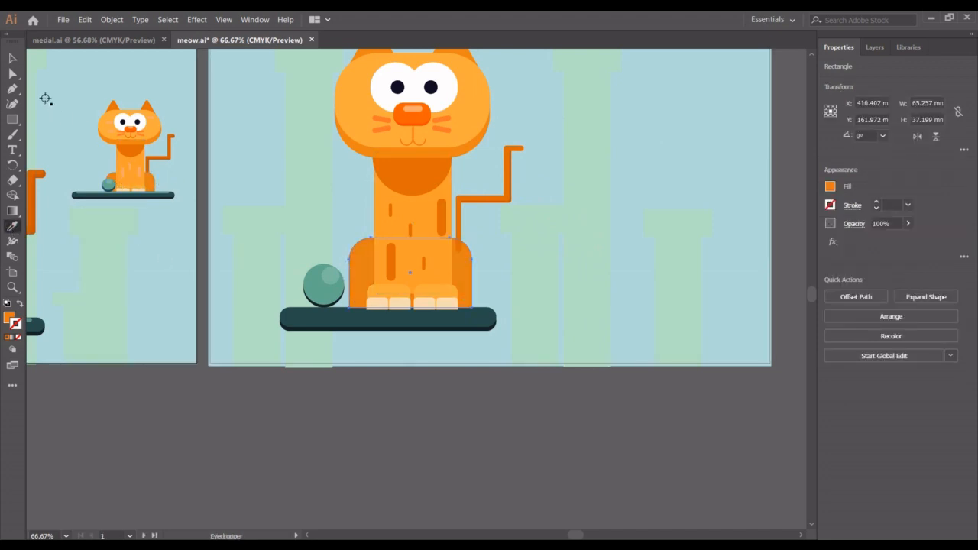
click(11, 59)
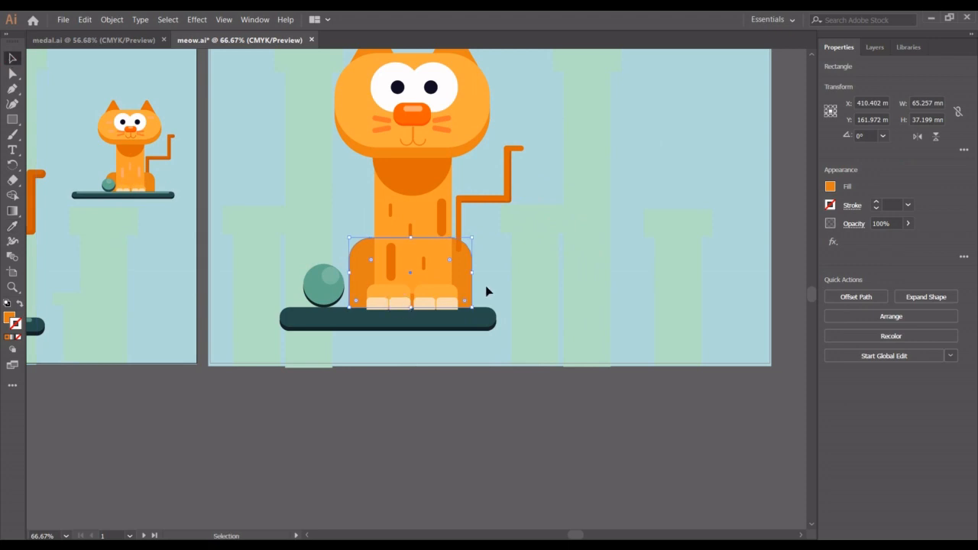
Select the cat's body, haunch, paws and head together with the ball and shelf, and bring them to the front of the tail.
drag(479, 338, 370, 267)
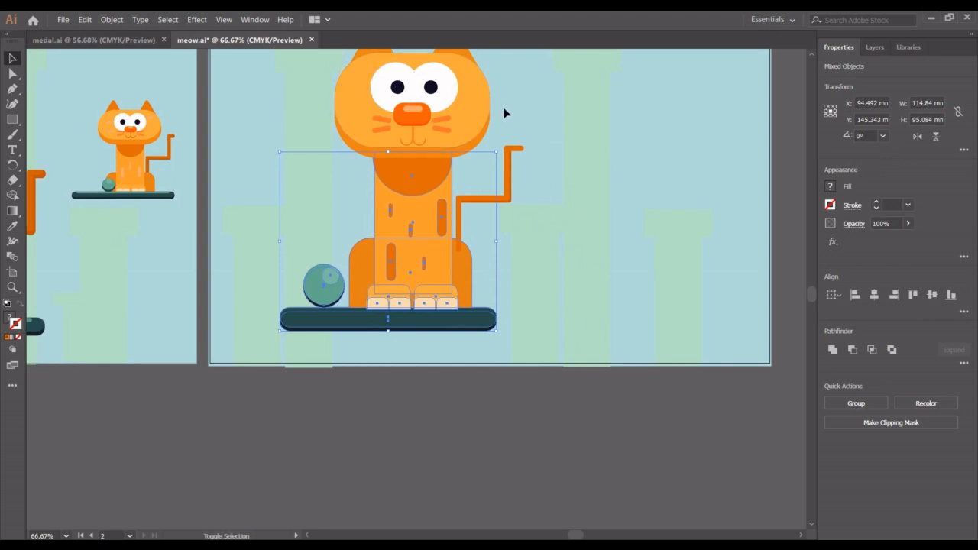
drag(504, 108, 413, 116)
right_click(411, 115)
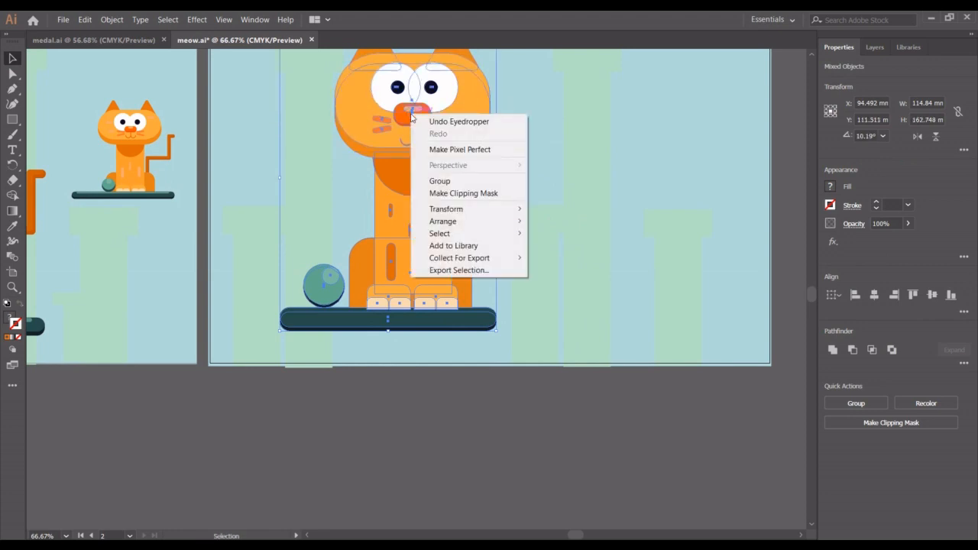
mouse_move(506, 221)
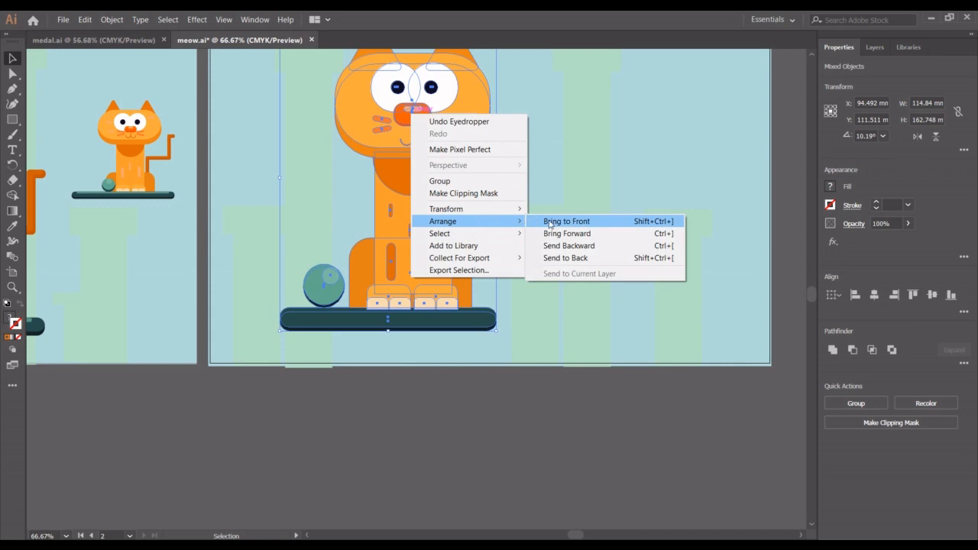
click(549, 221)
click(484, 389)
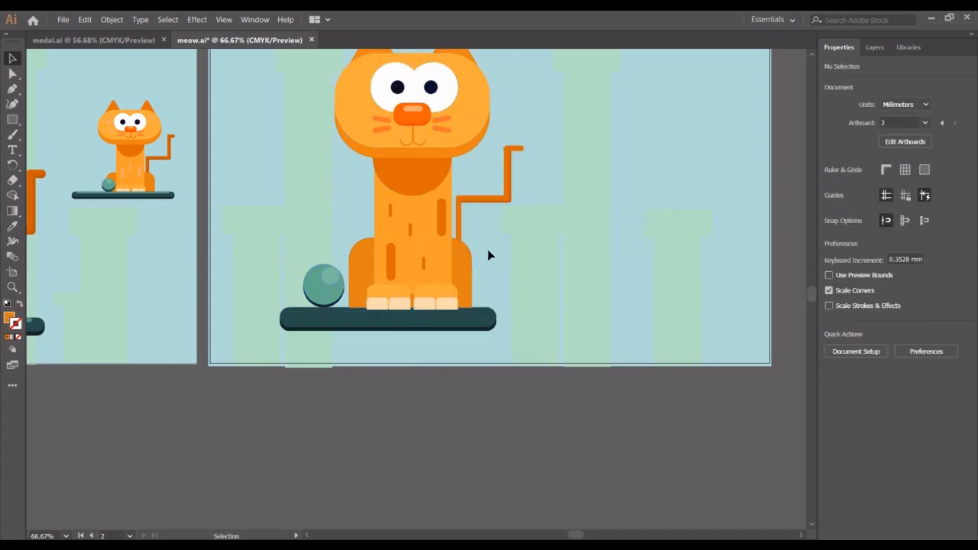
scroll(489, 251, up, 4)
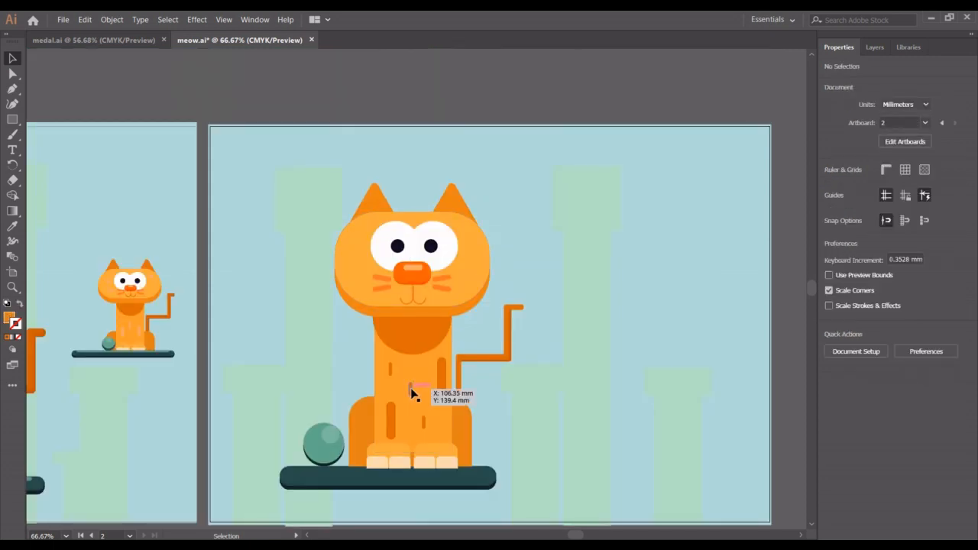
scroll(595, 336, down, 1)
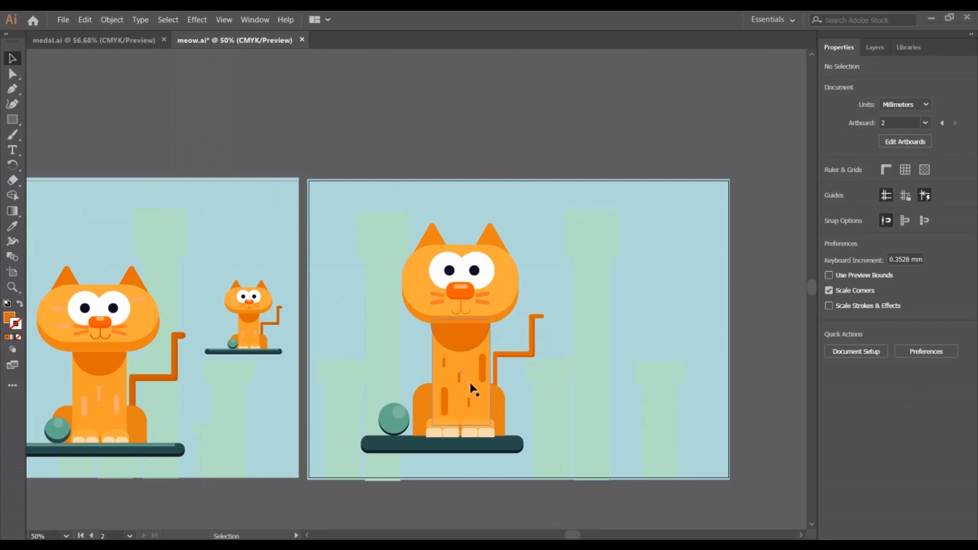